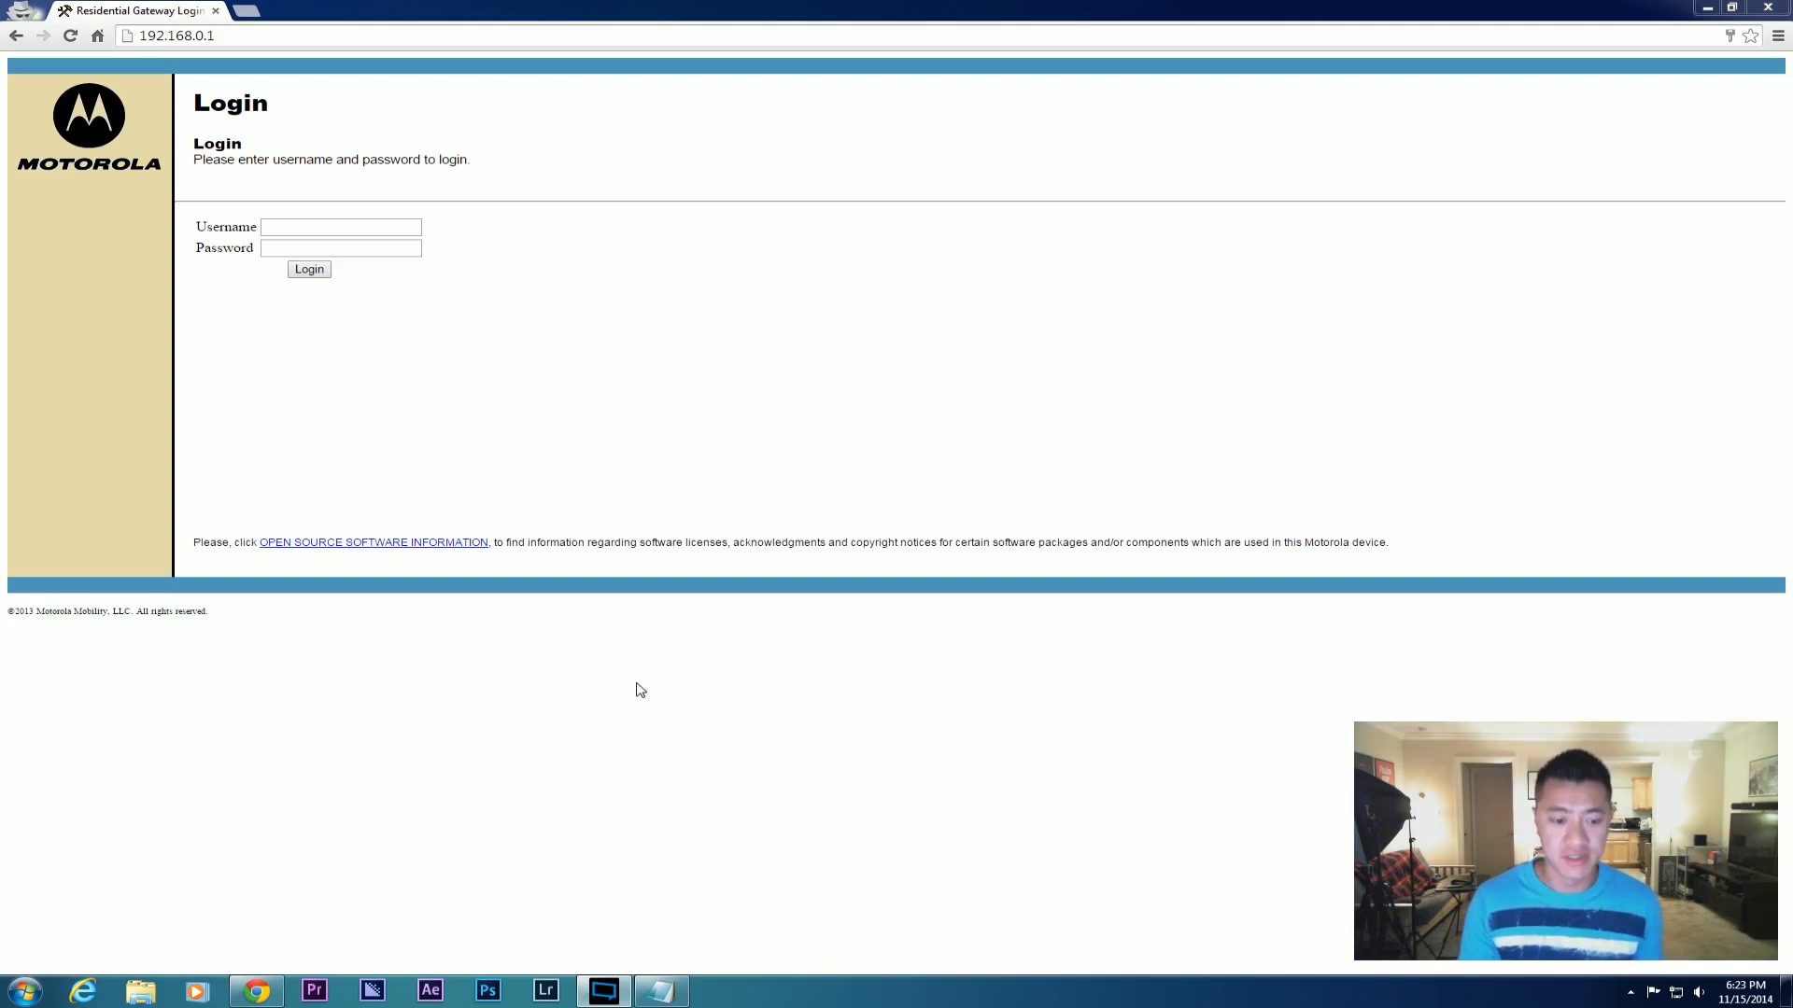
# Bring the Notepad bridge-mode instructions in front of the gateway login page.
pyautogui.click(661, 991)
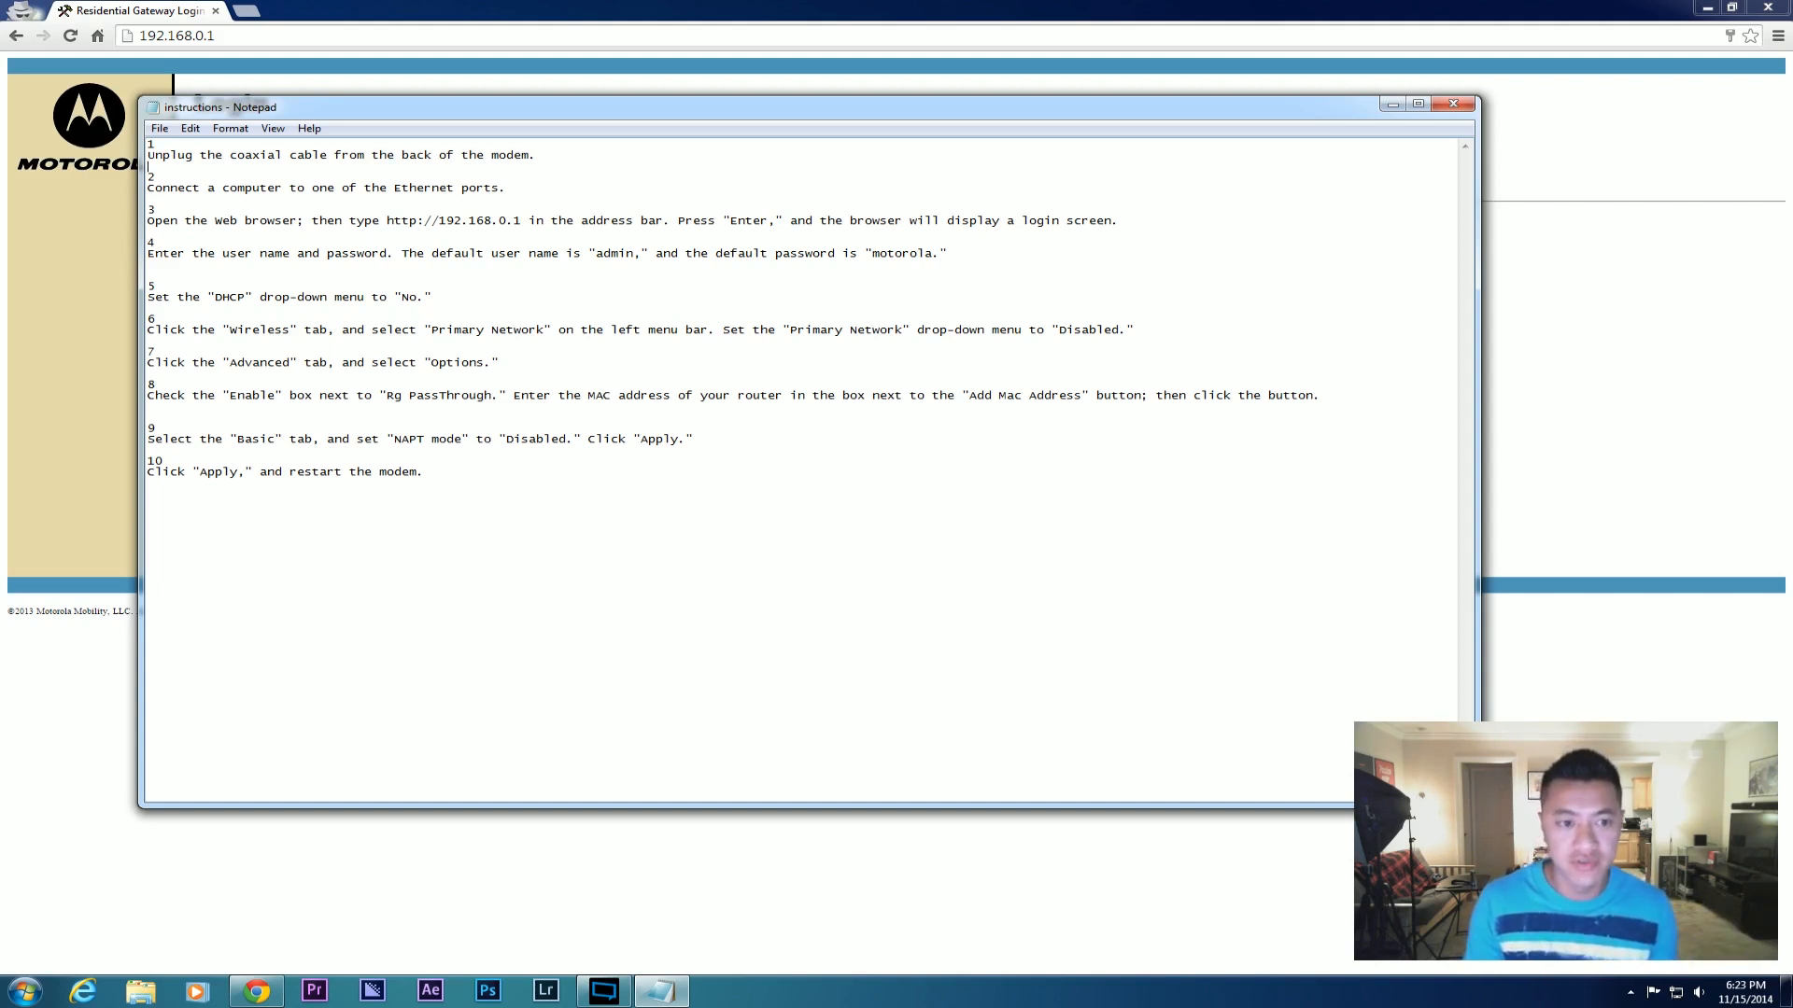
# Log into the gateway with the saved admin username and the default administrator password.
pyautogui.click(394, 35)
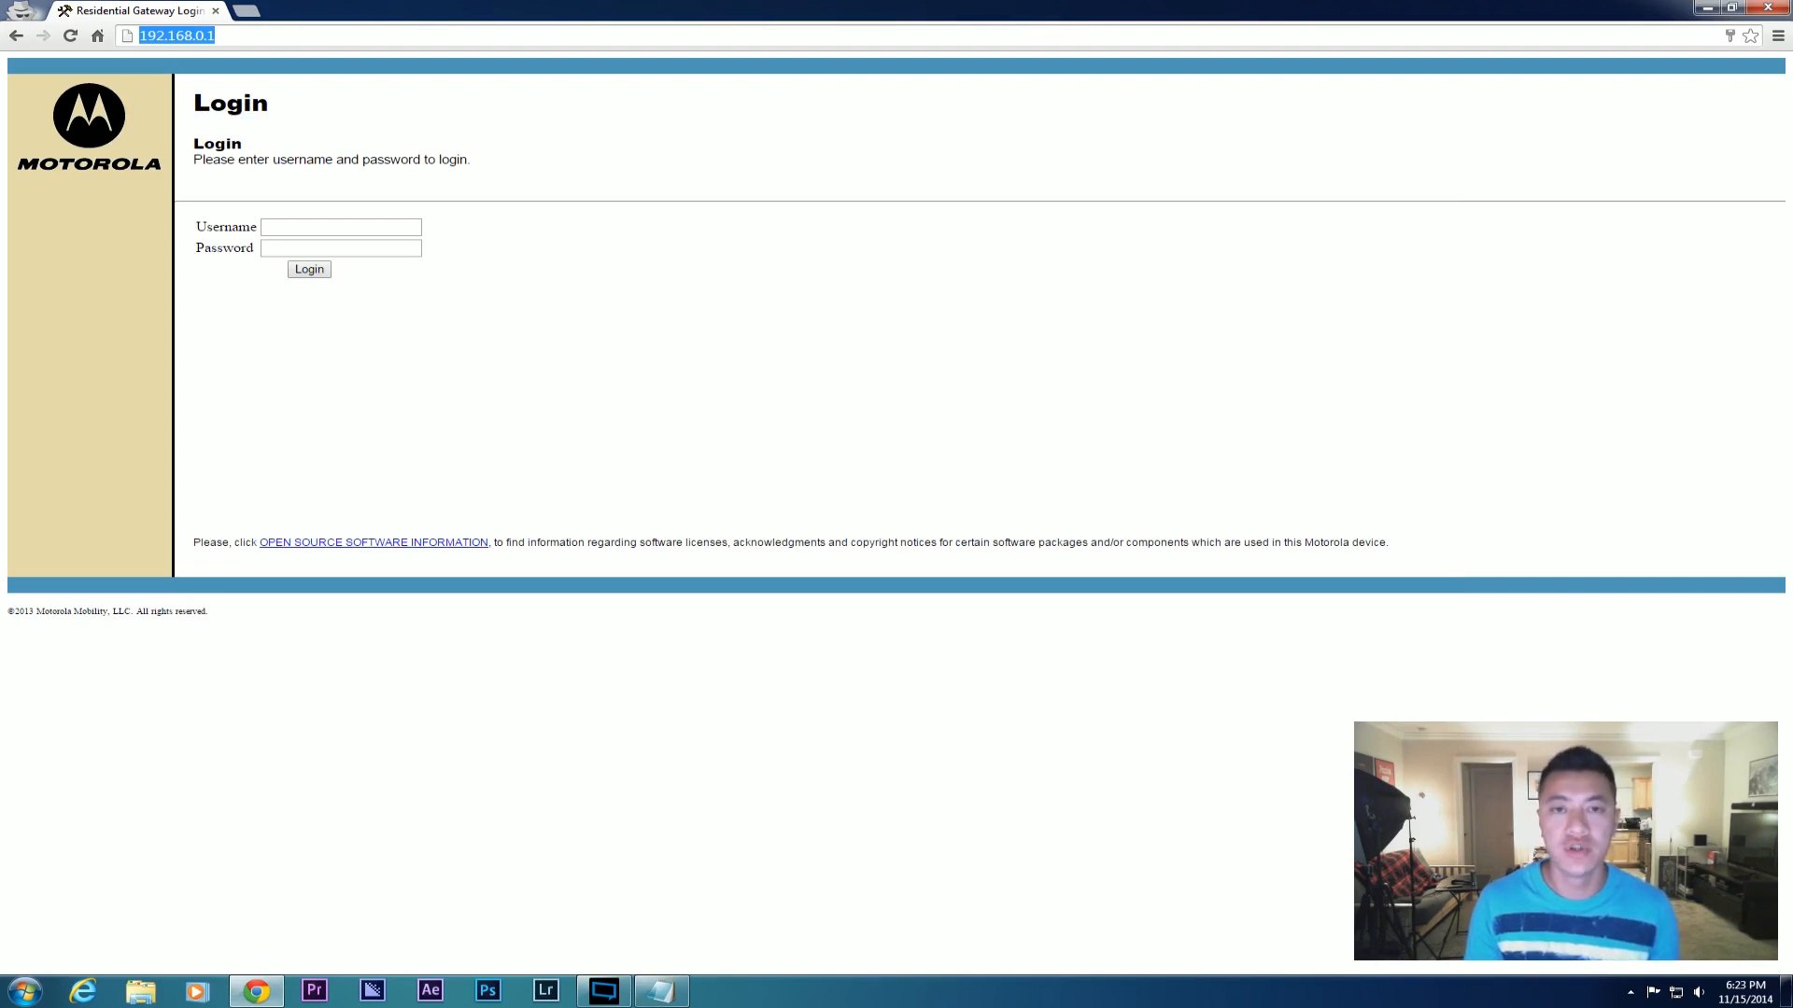
pyautogui.click(289, 227)
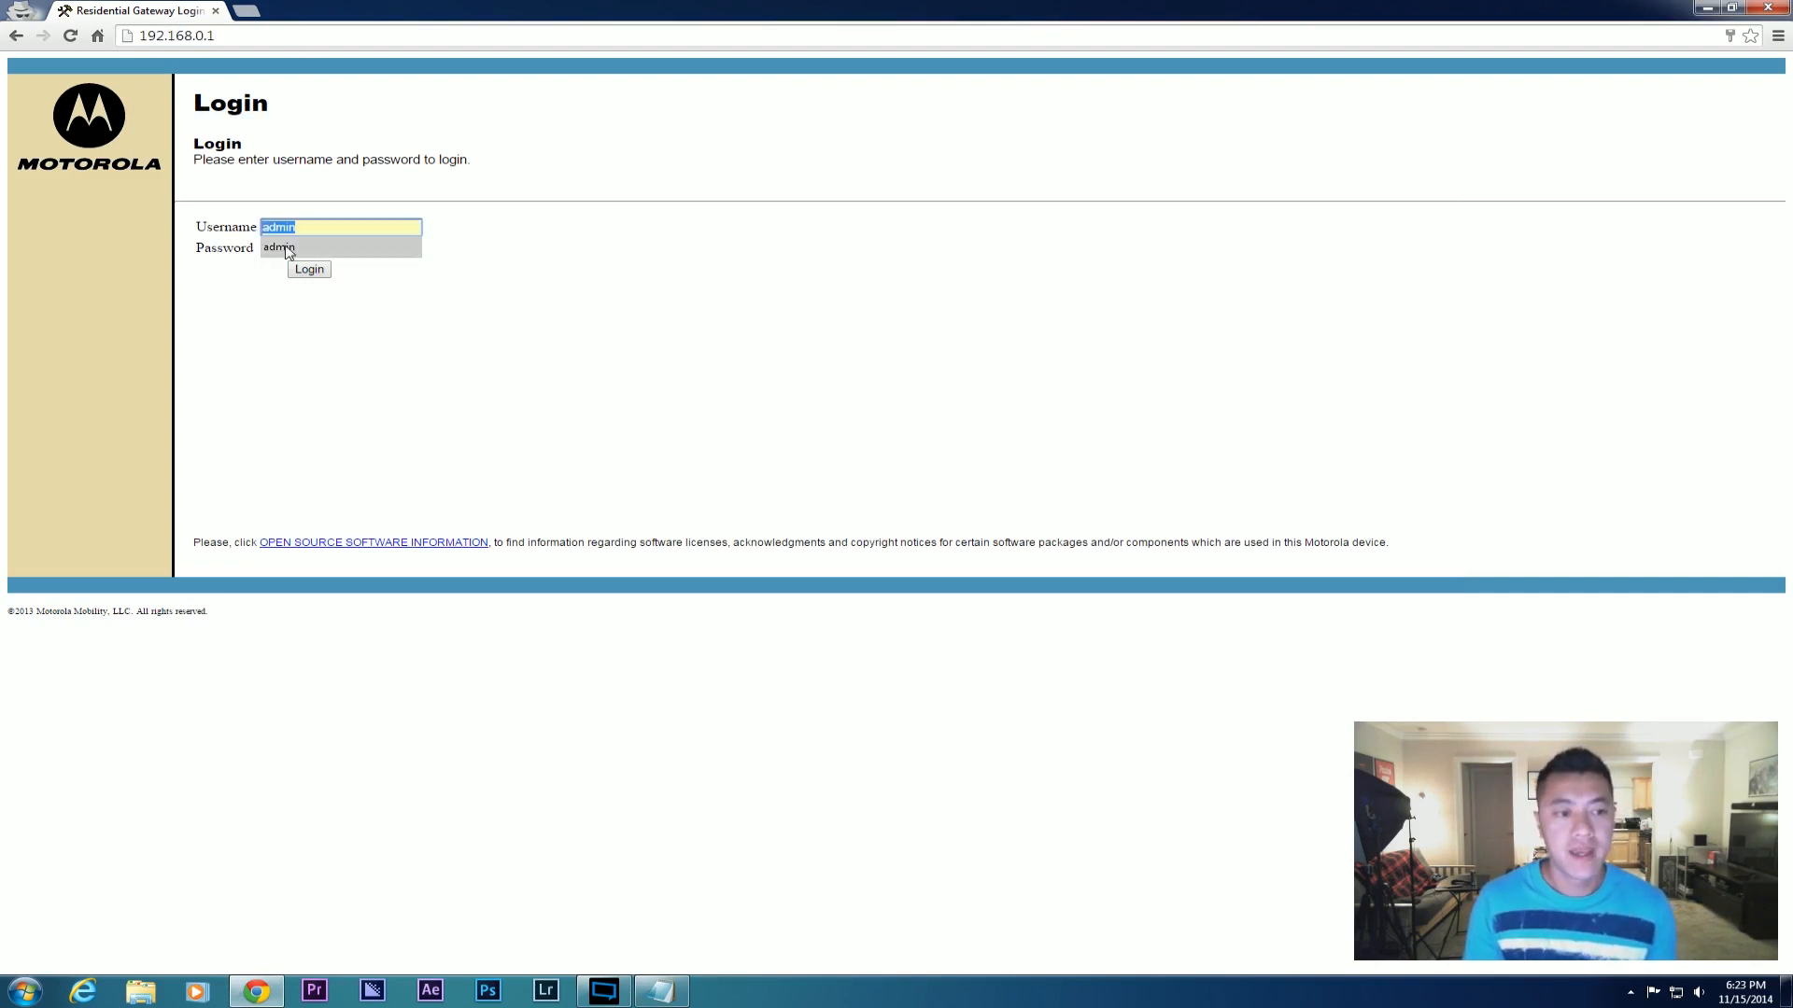
pyautogui.press('BackSpace')
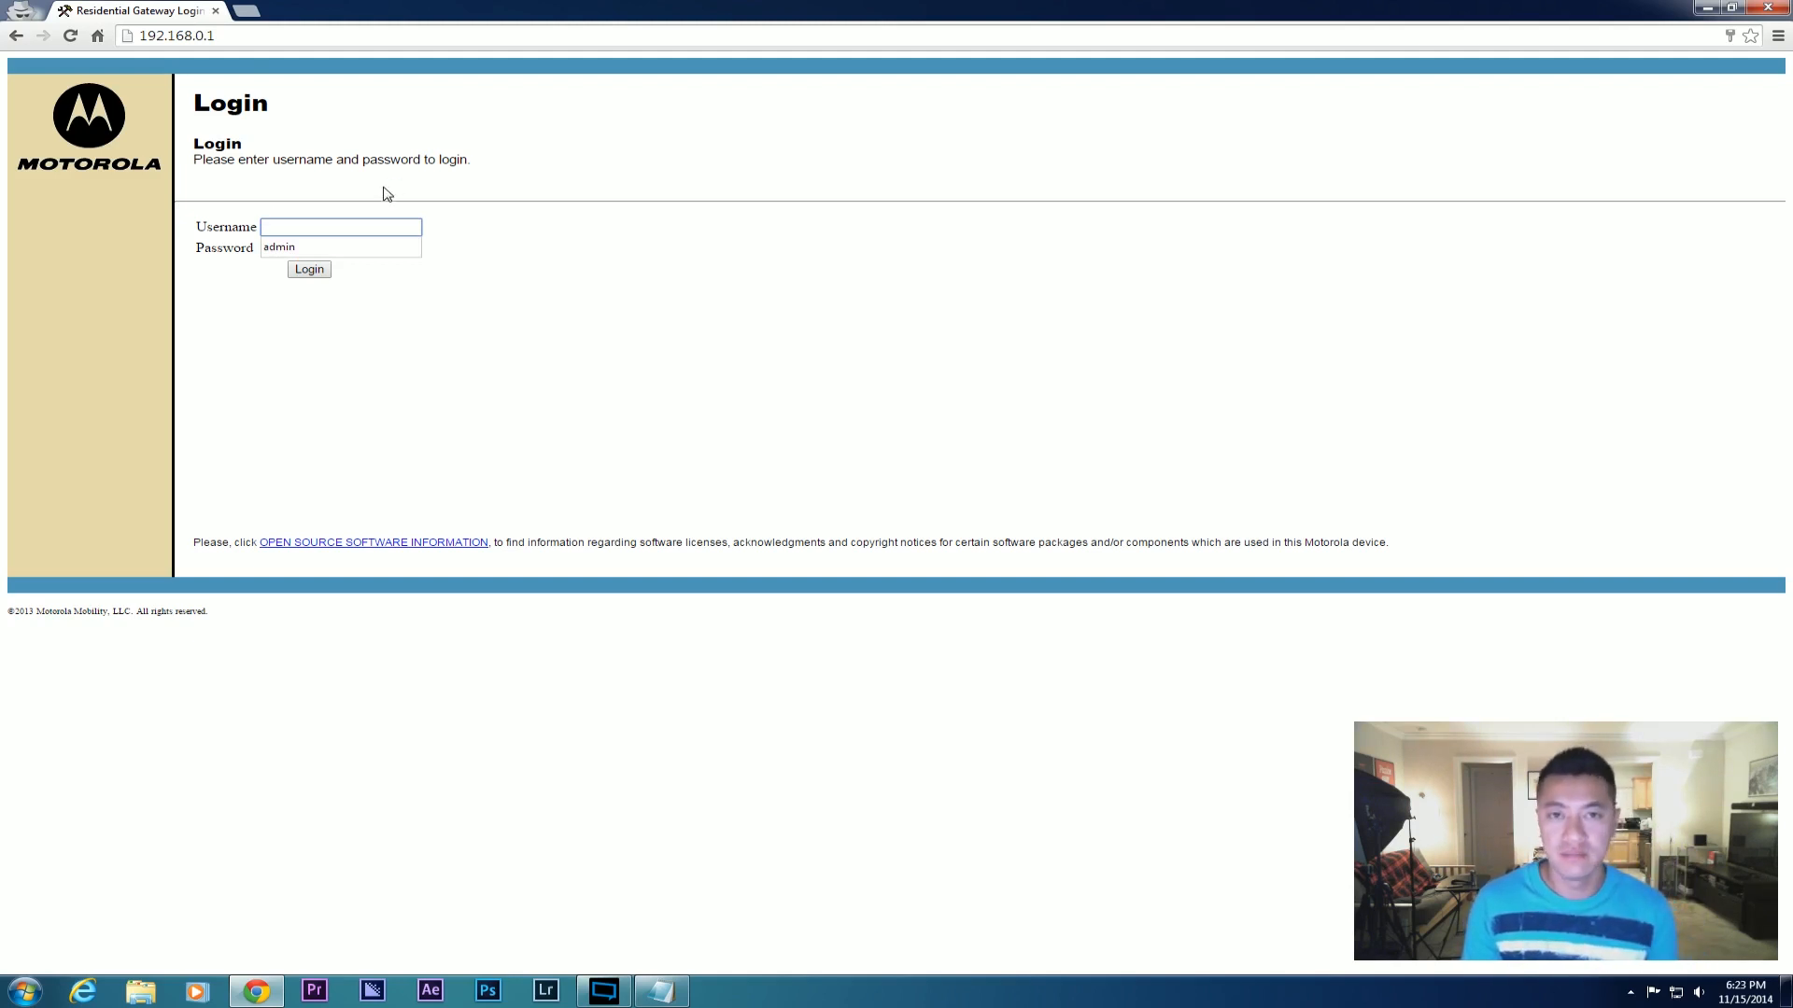
pyautogui.click(347, 248)
pyautogui.press('Tab')
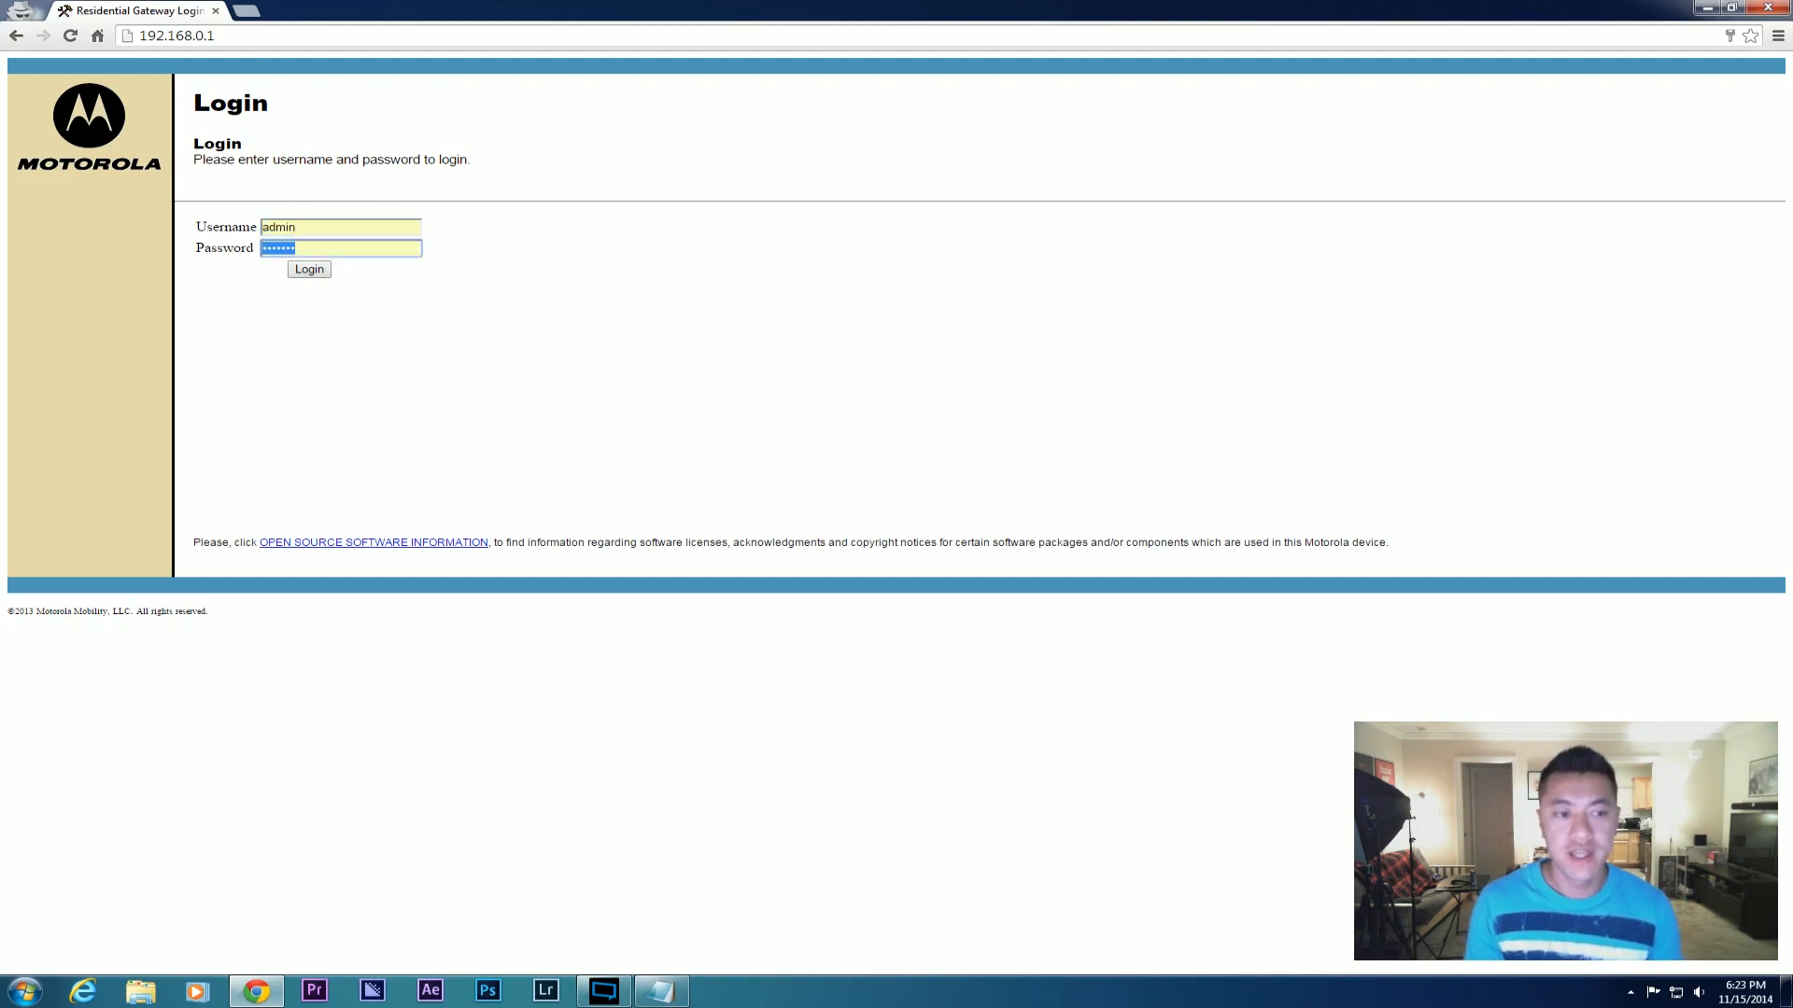
pyautogui.write('mo')
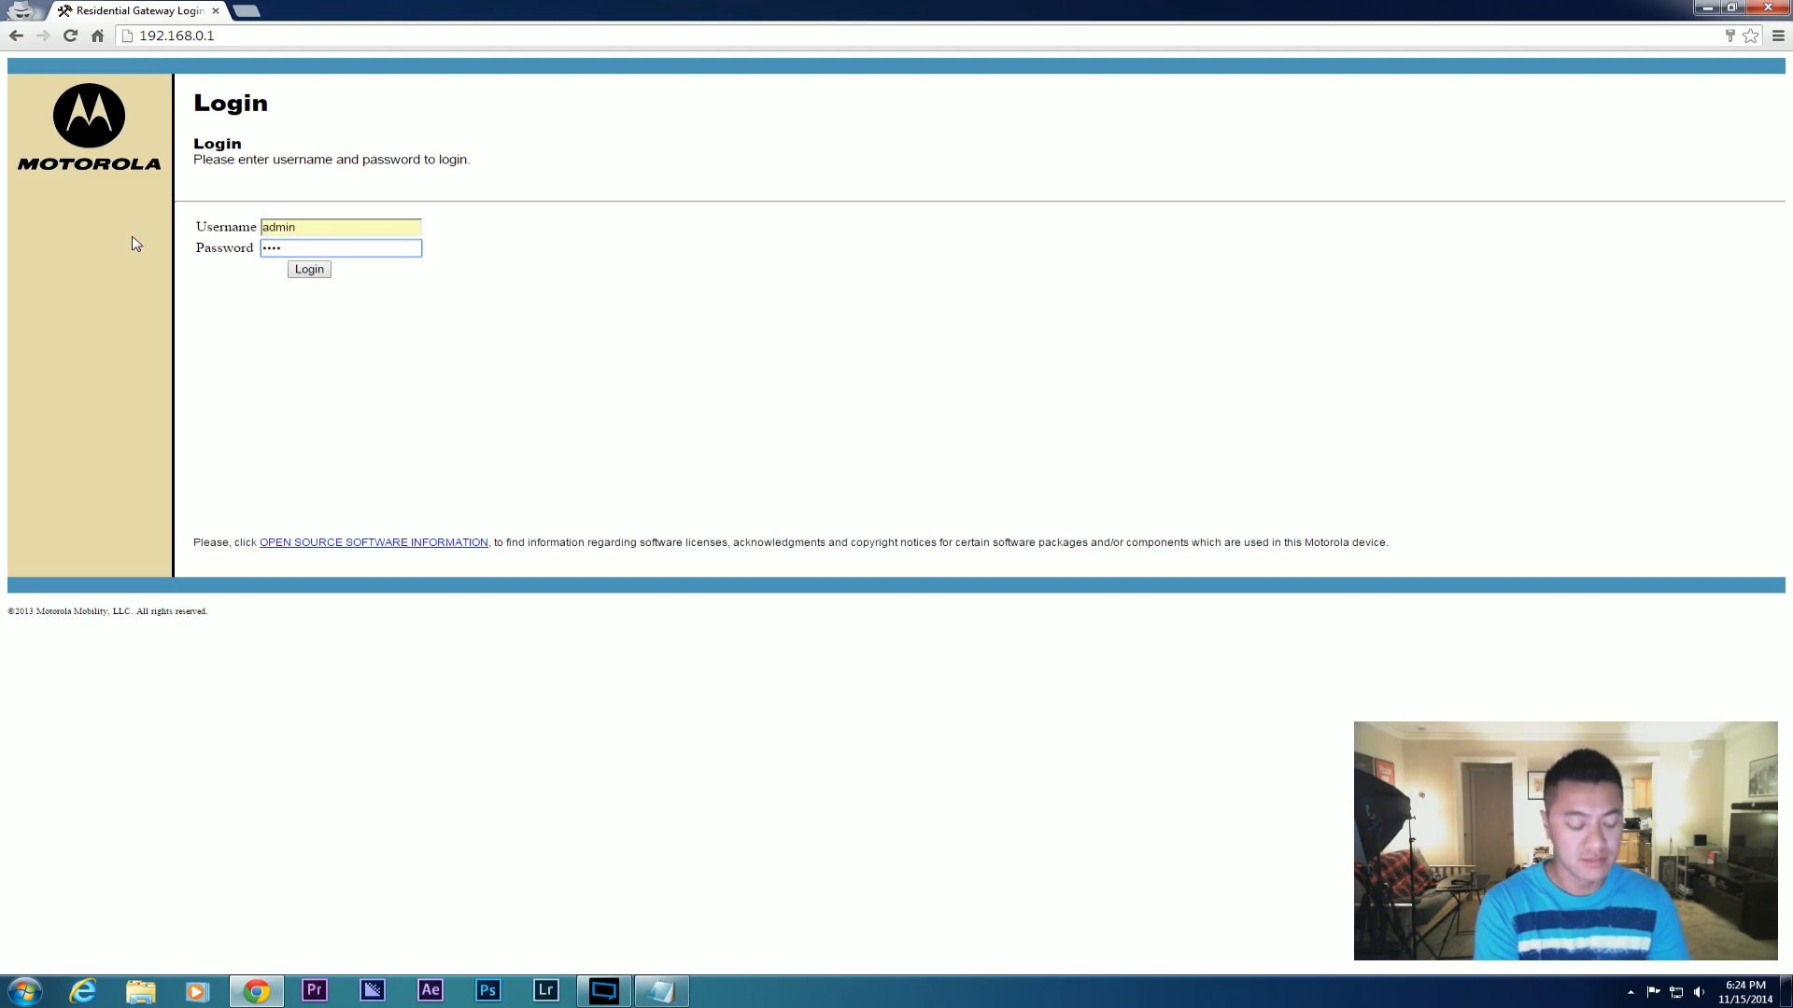
pyautogui.write('torola')
pyautogui.press('Return')
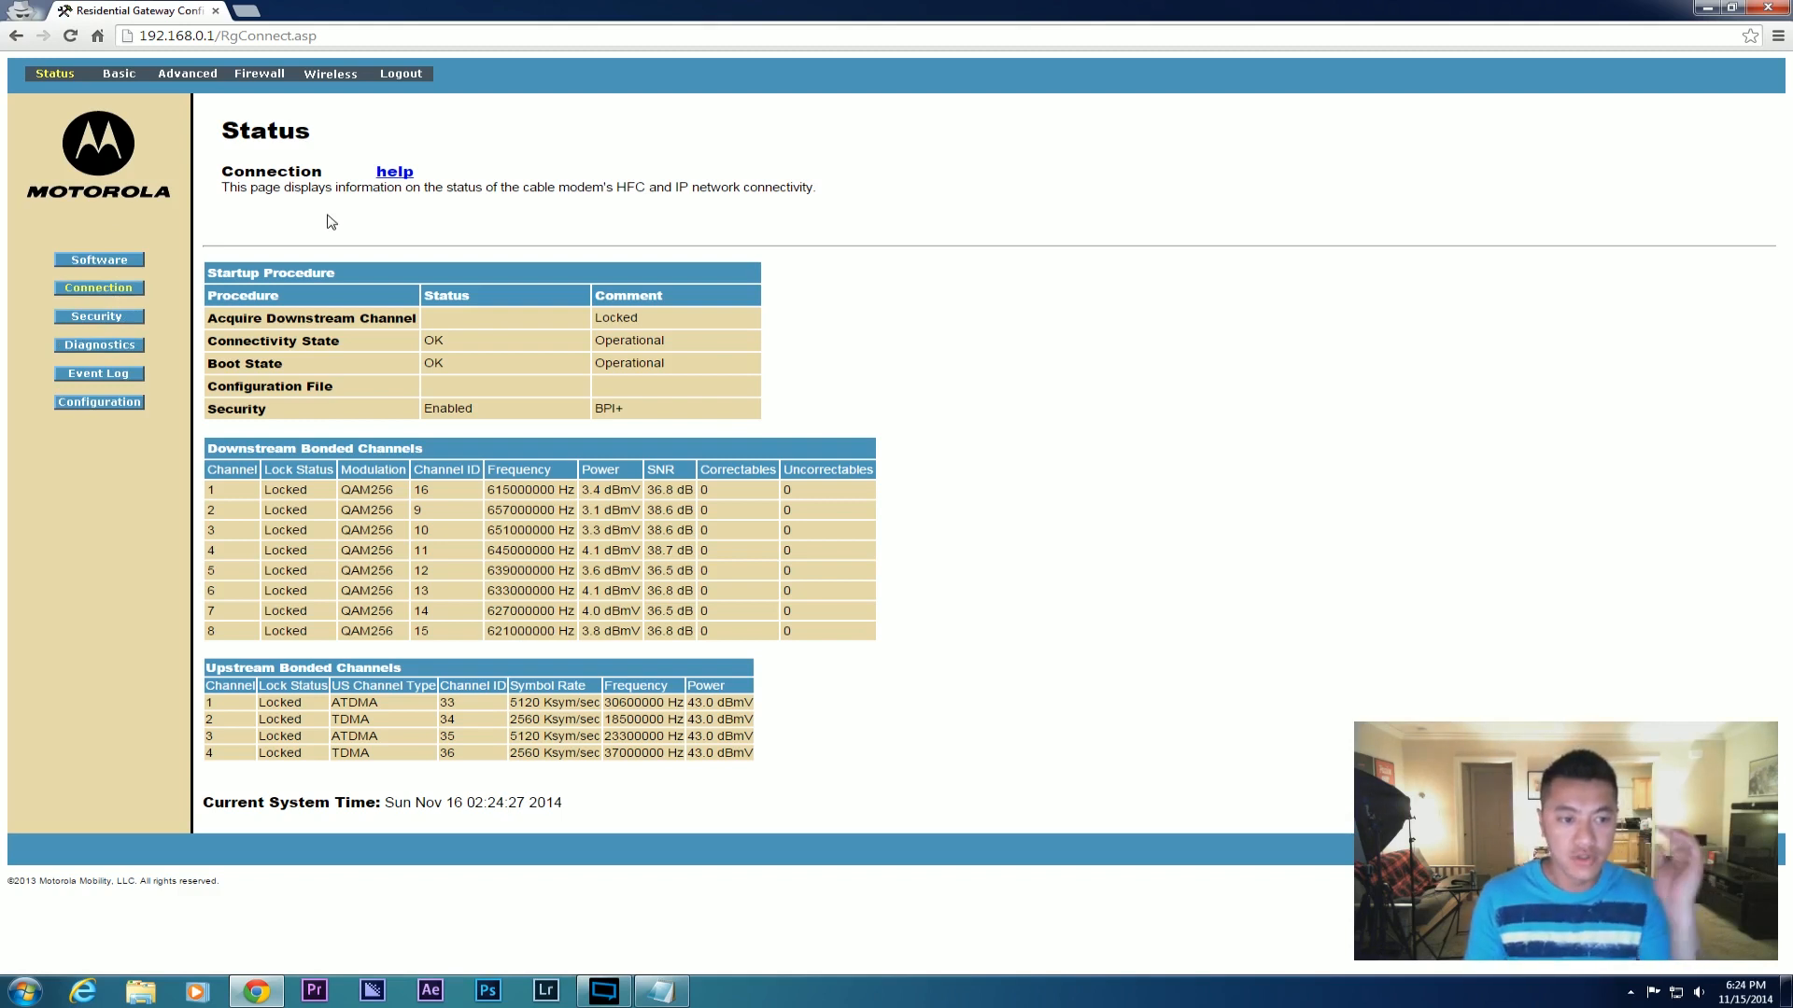
# Set DHCP Server to No on the Basic DHCP page and apply it.
pyautogui.hotkey('alt', 'Tab')
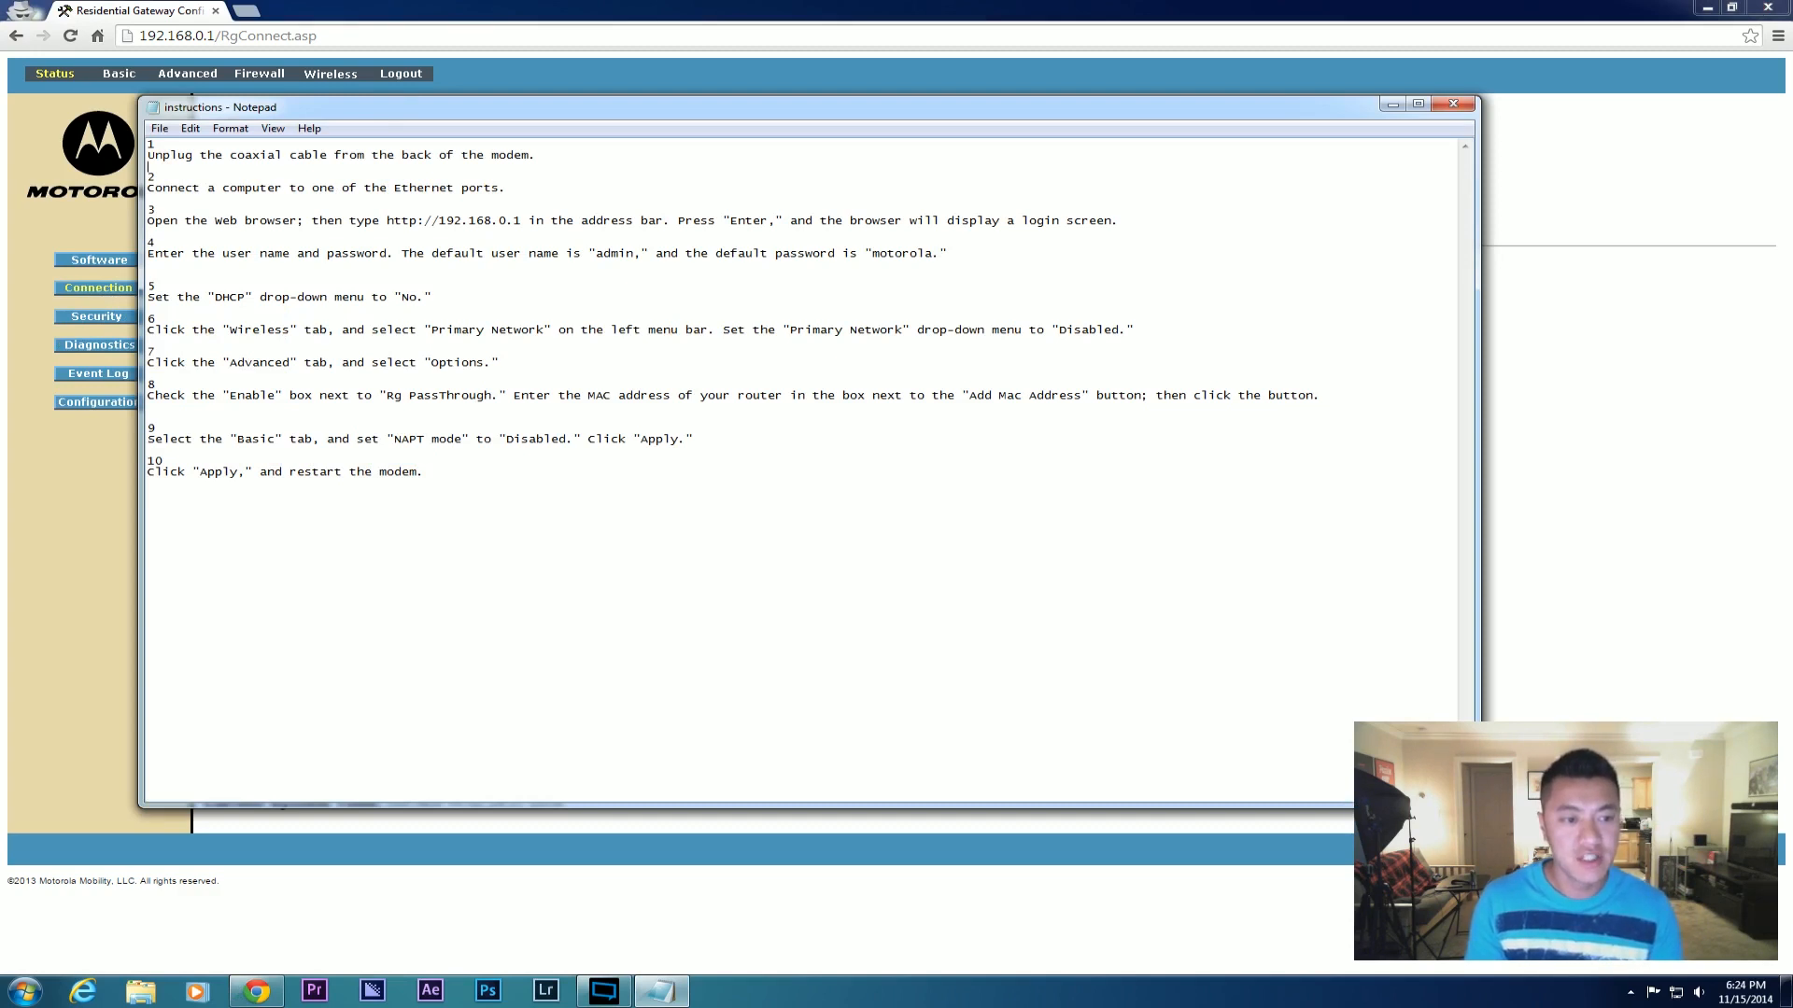
pyautogui.hotkey('alt', 'Tab')
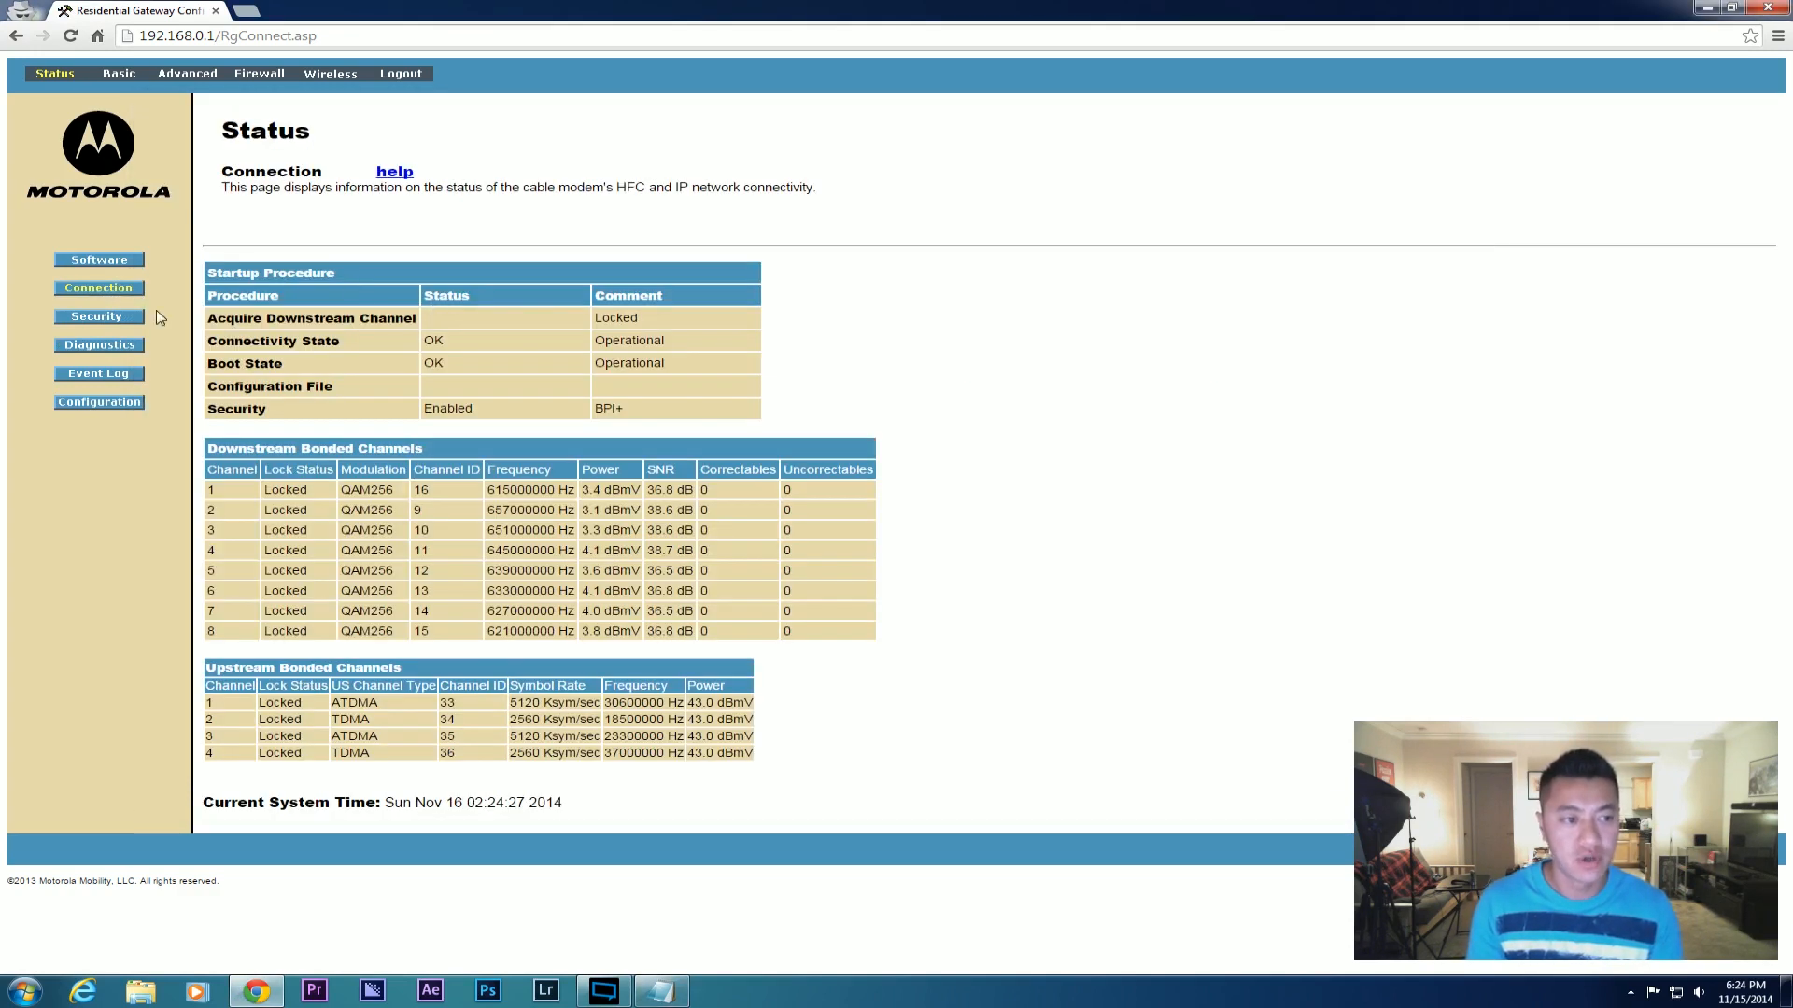
pyautogui.click(119, 75)
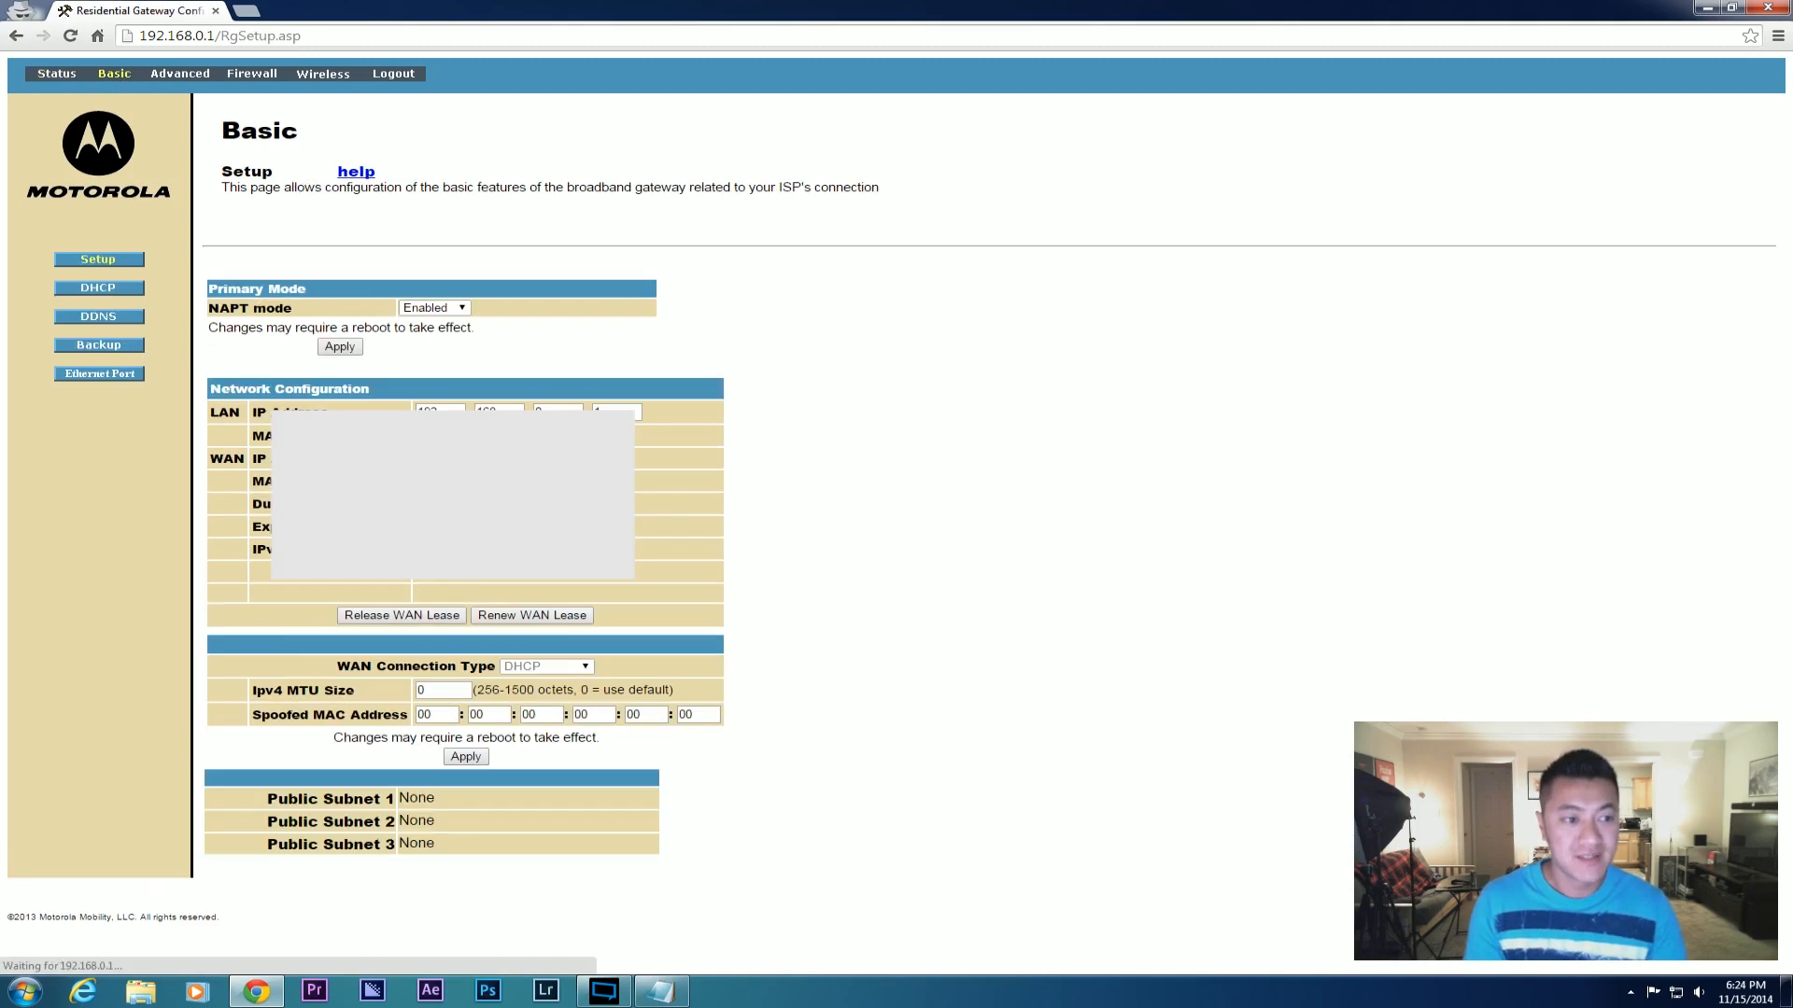
pyautogui.click(114, 289)
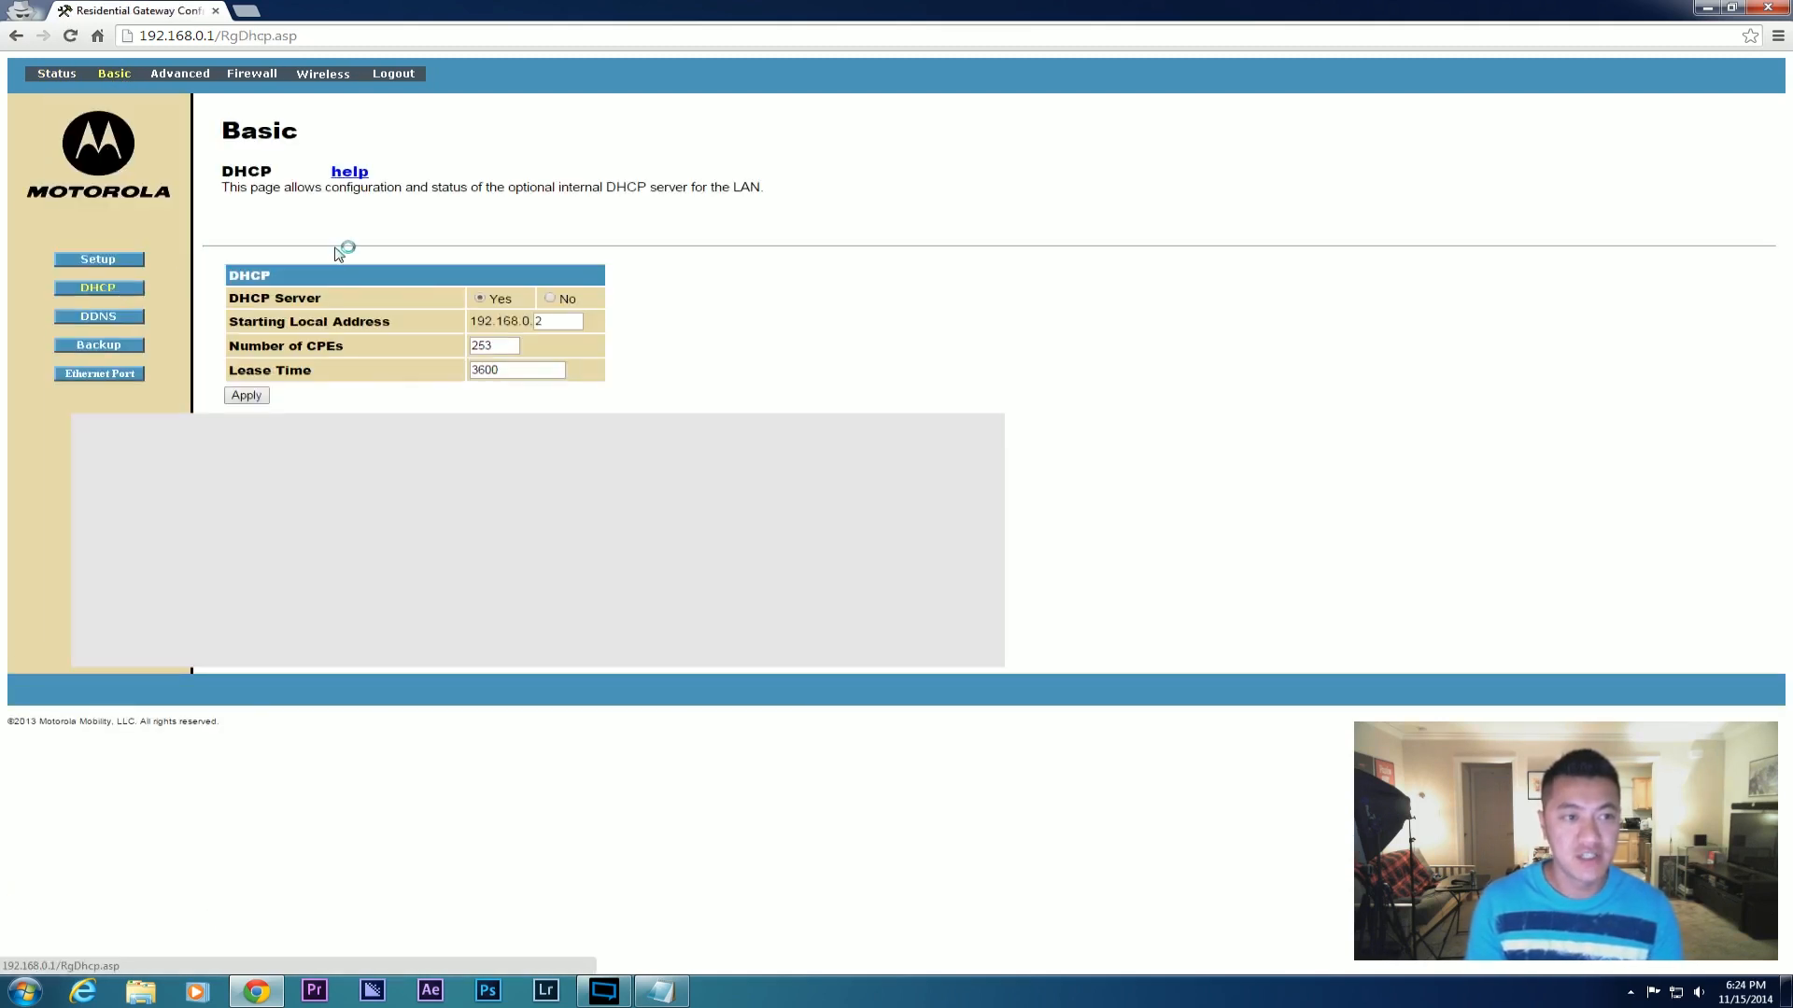
pyautogui.click(550, 300)
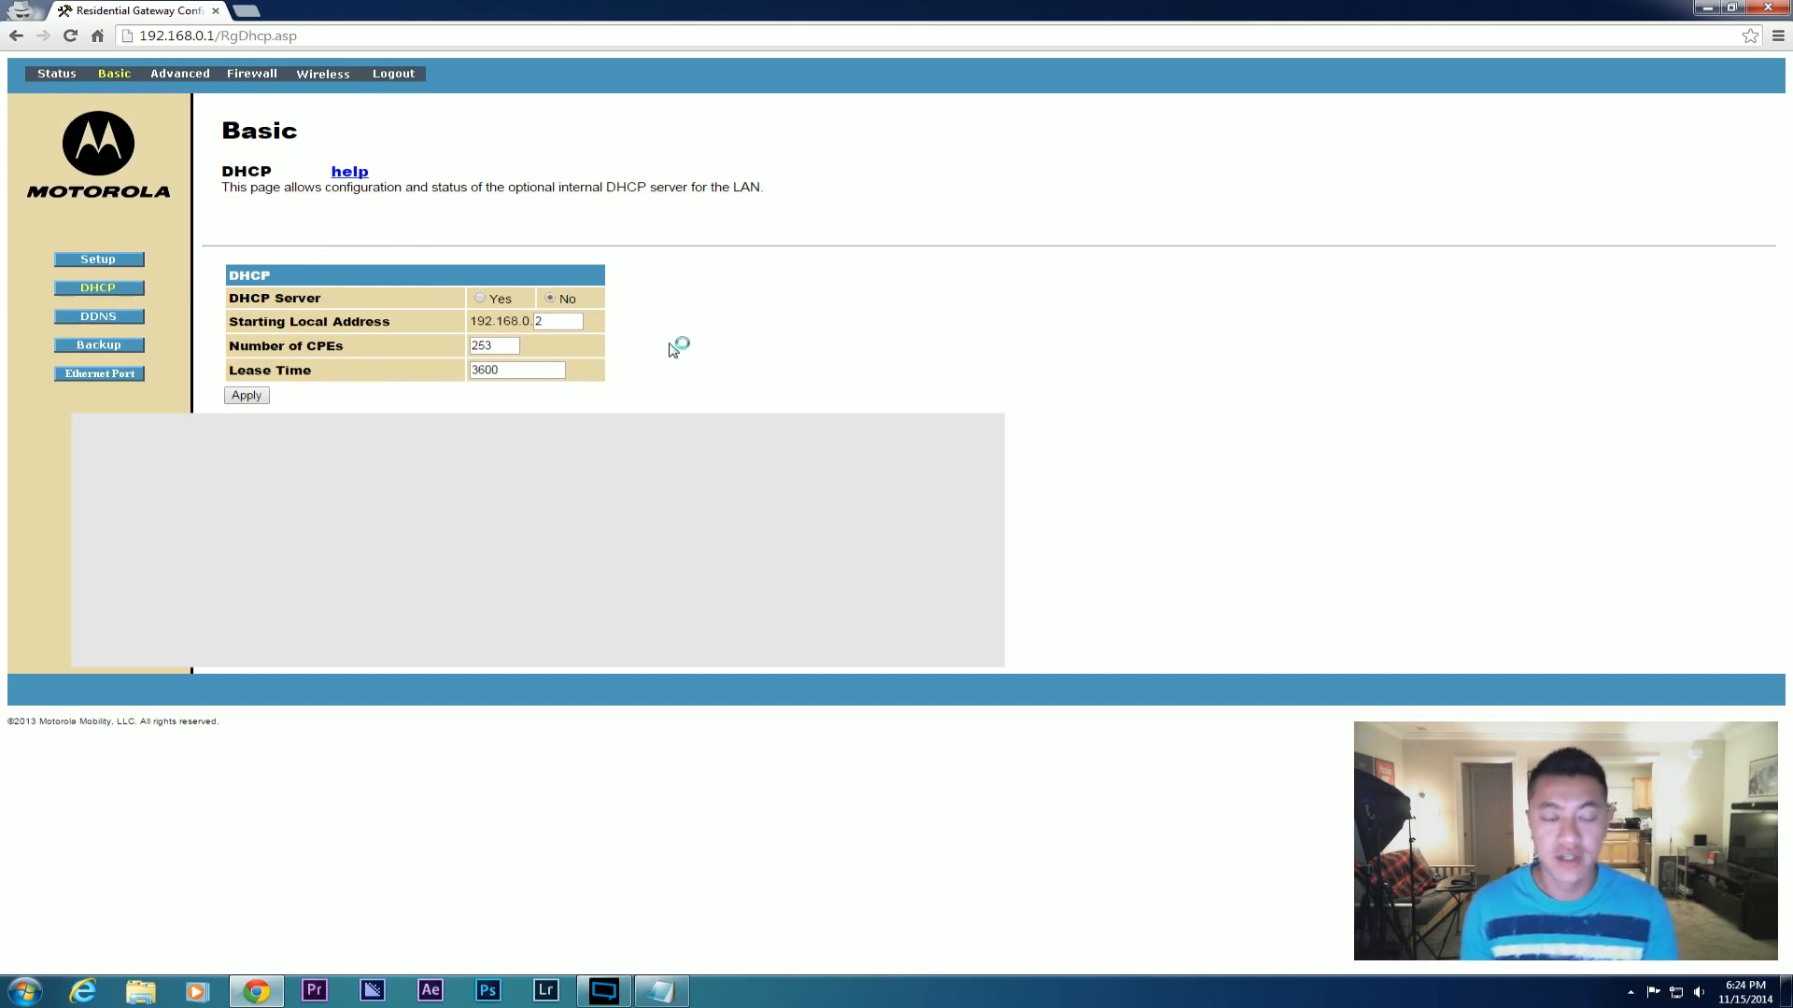
pyautogui.click(245, 396)
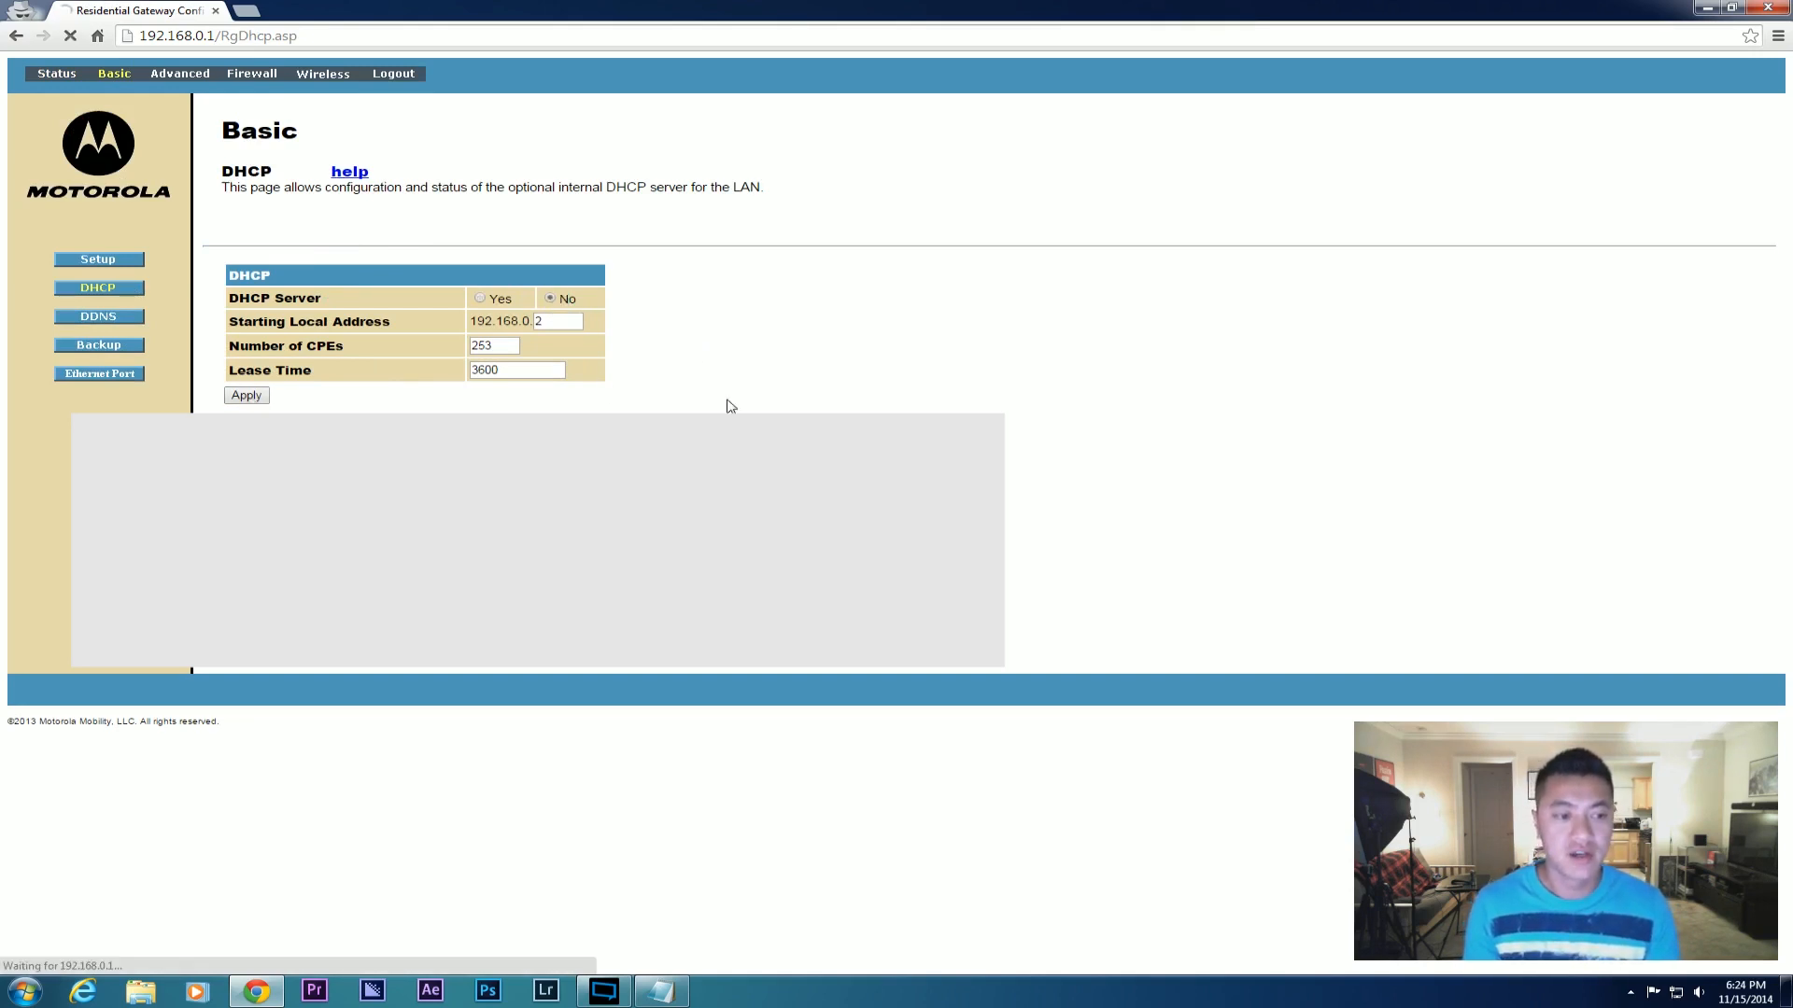
pyautogui.hotkey('alt', 'Tab')
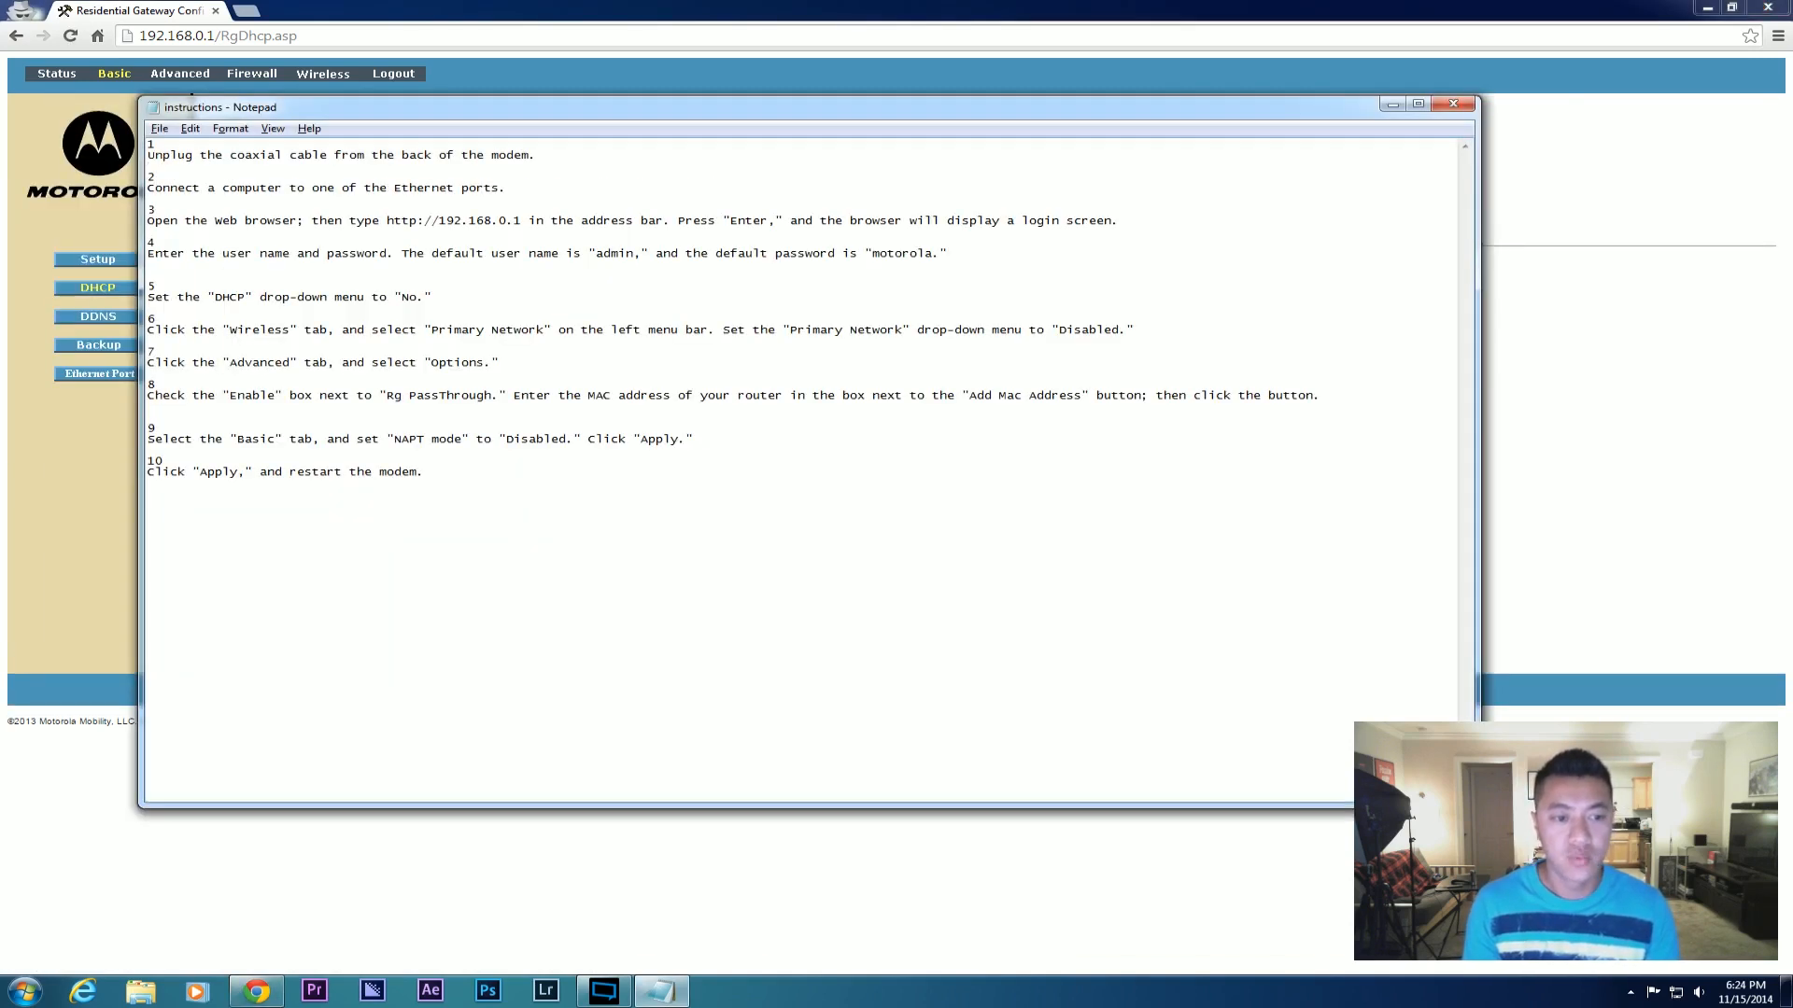
pyautogui.hotkey('alt', 'Tab')
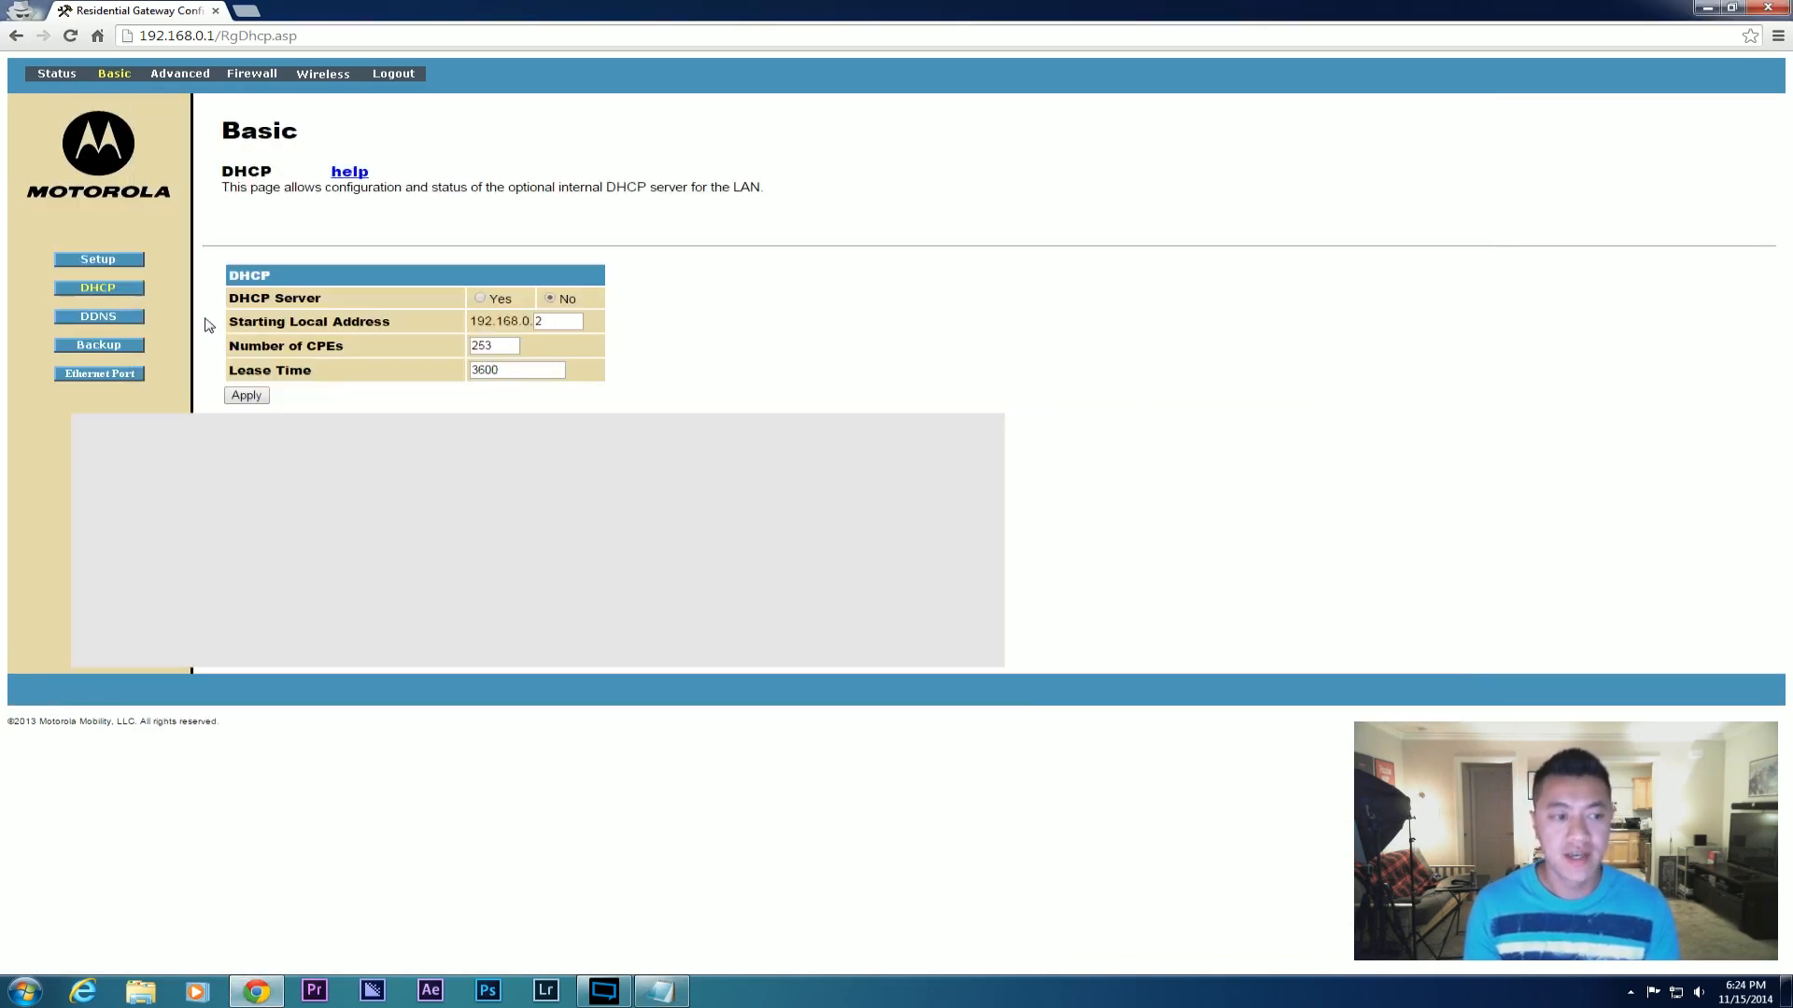
# Set the wireless Primary Network to Disabled and apply the change.
pyautogui.click(328, 77)
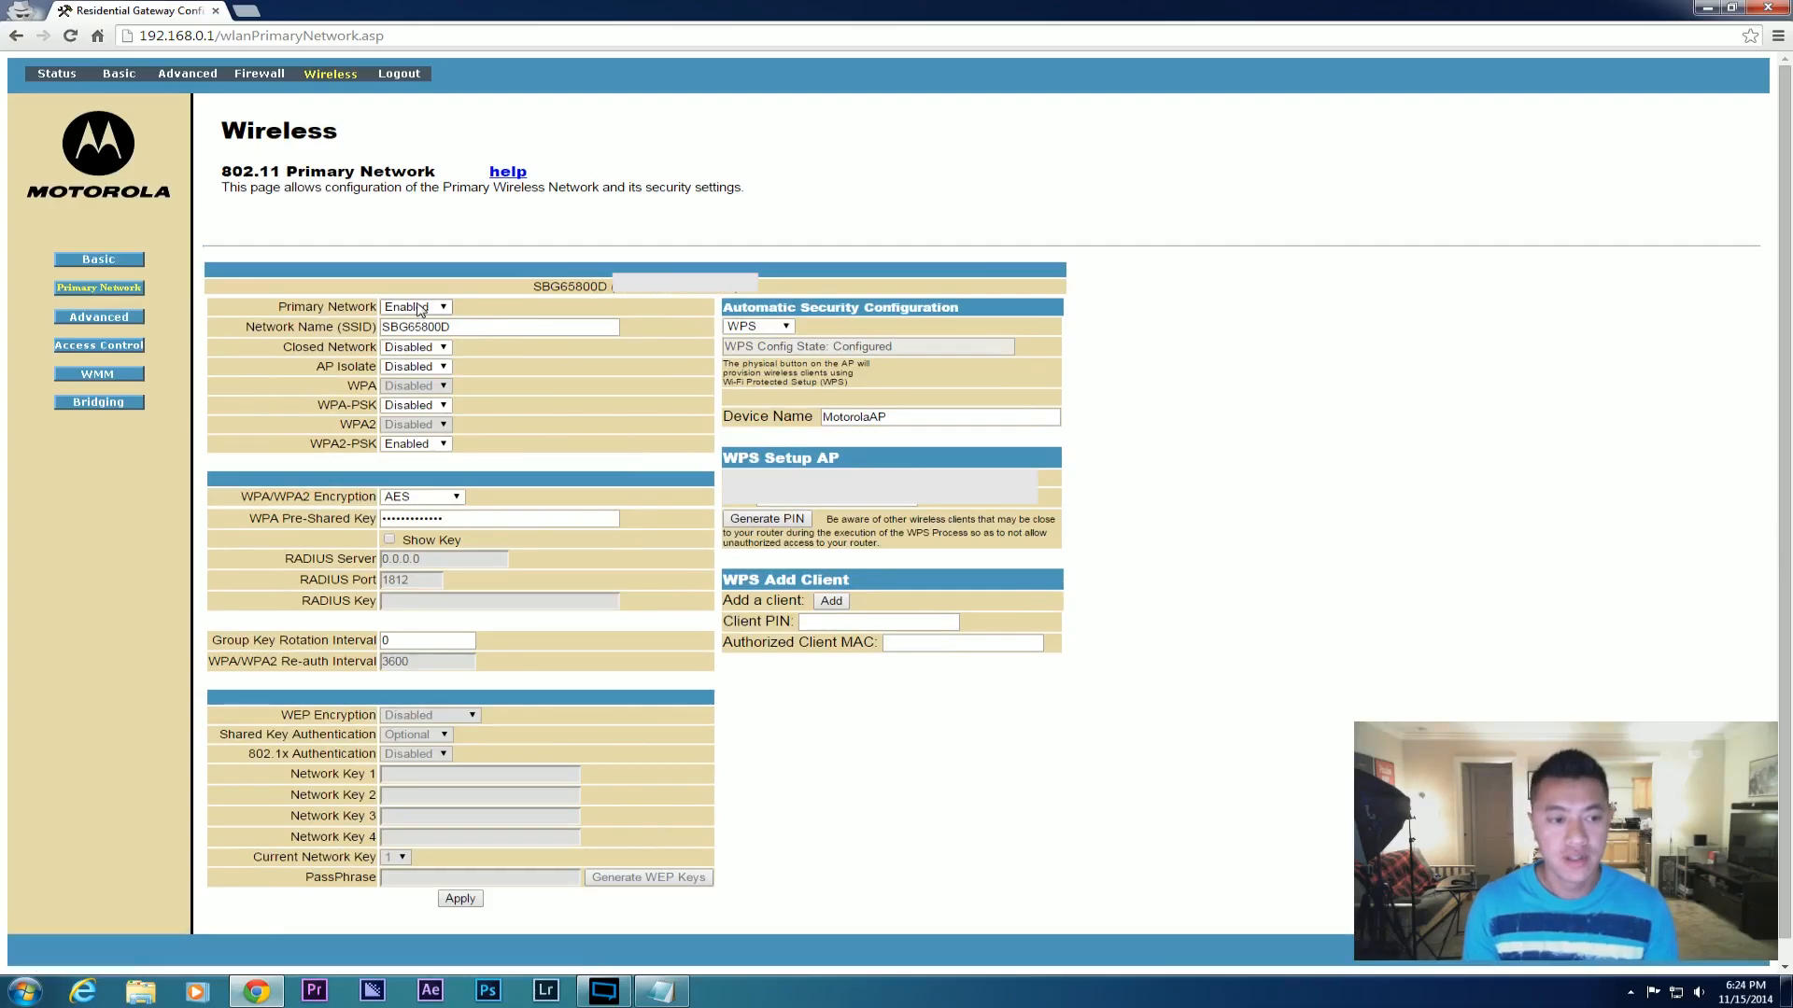
pyautogui.click(416, 310)
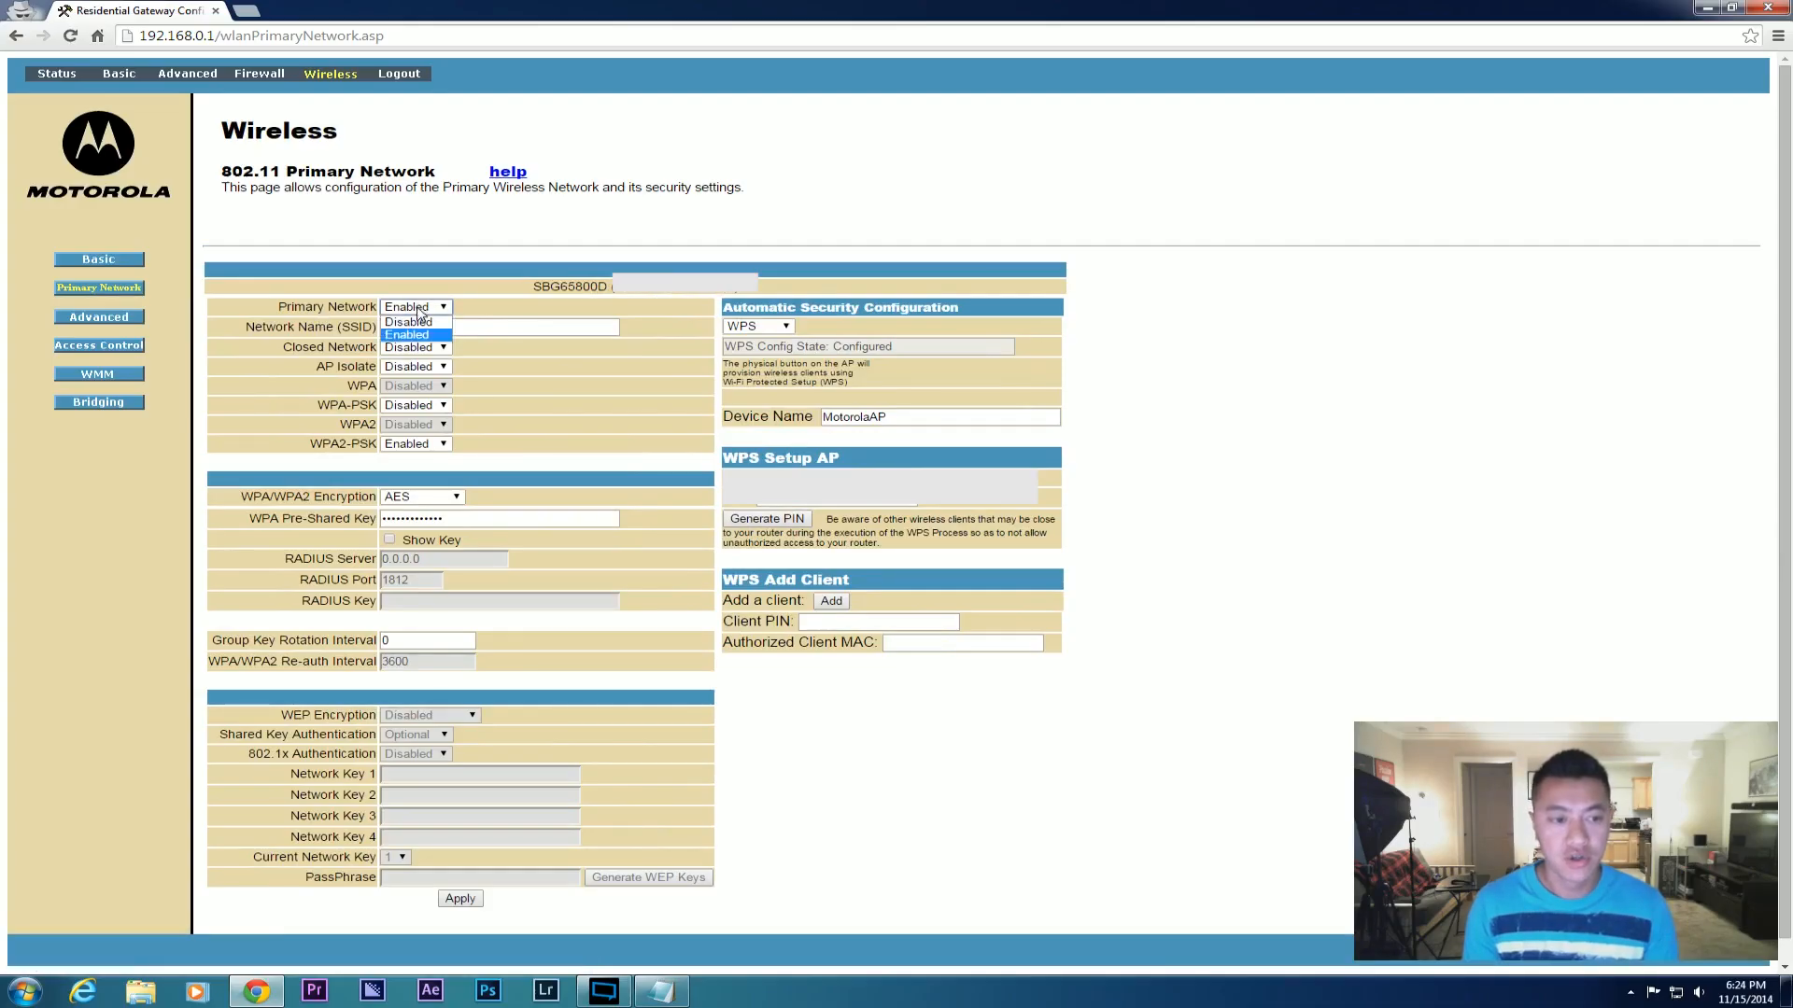
pyautogui.click(419, 322)
pyautogui.click(464, 899)
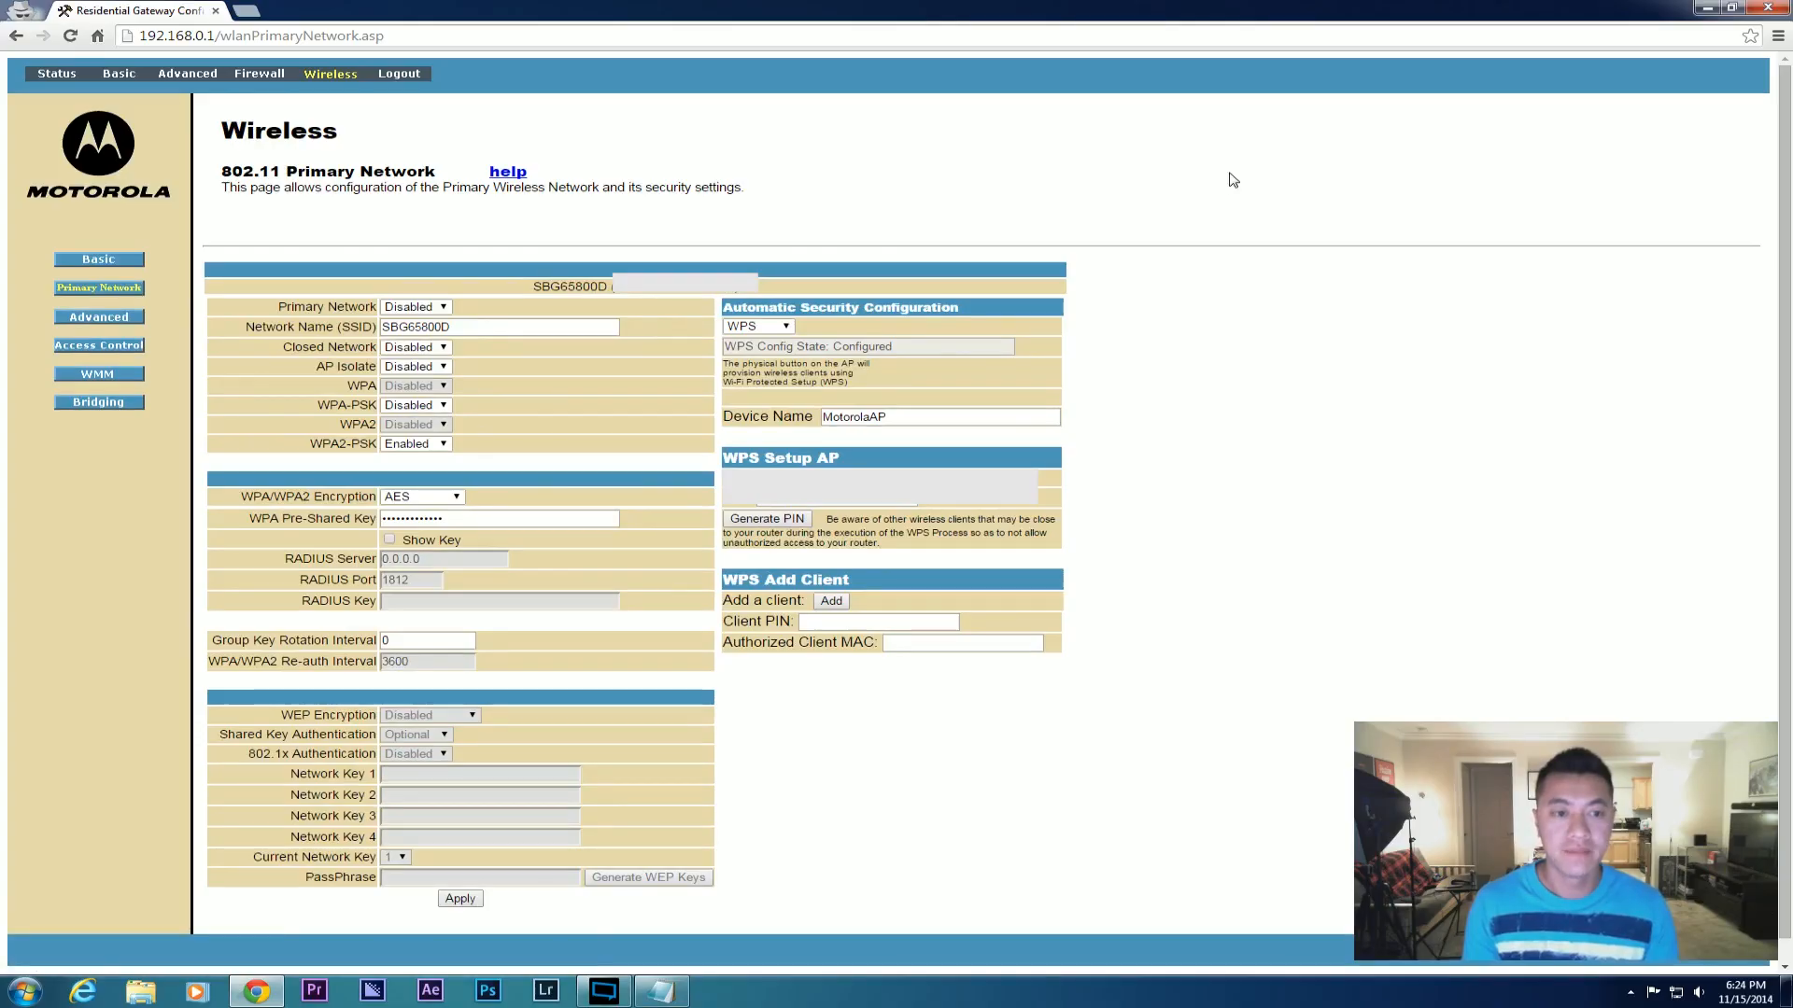
pyautogui.hotkey('alt', 'Tab')
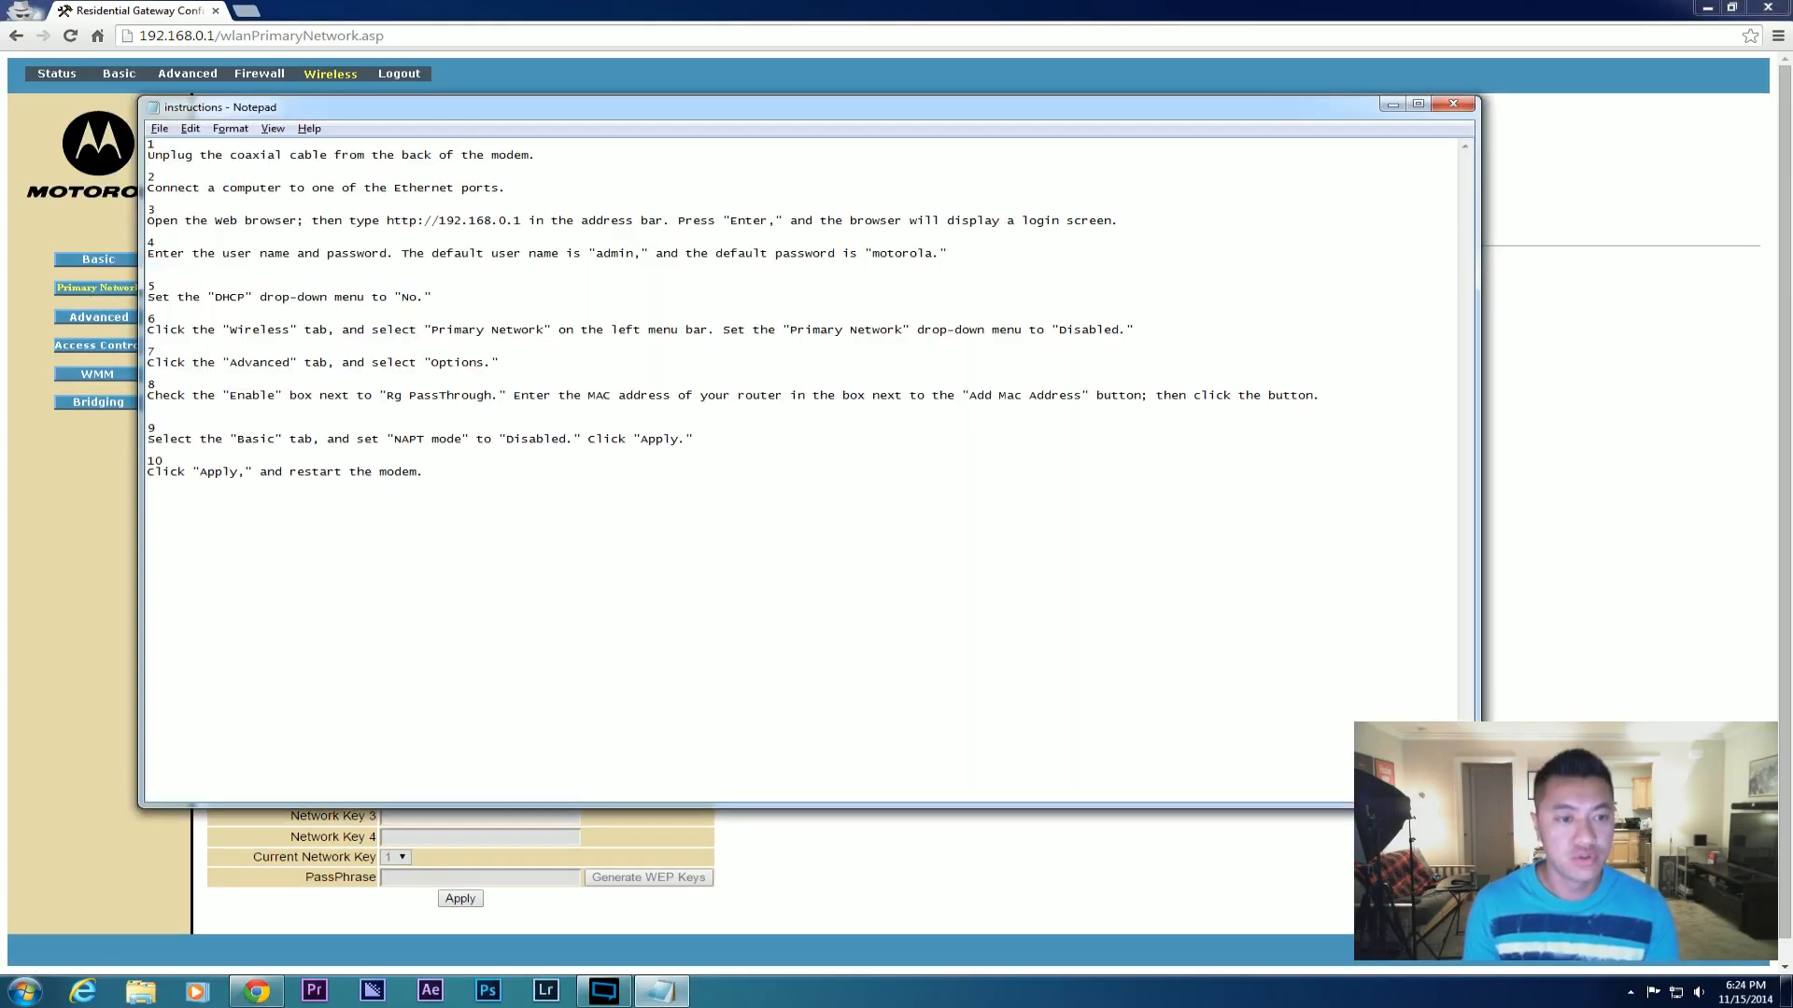
pyautogui.hotkey('alt', 'Tab')
pyautogui.click(97, 318)
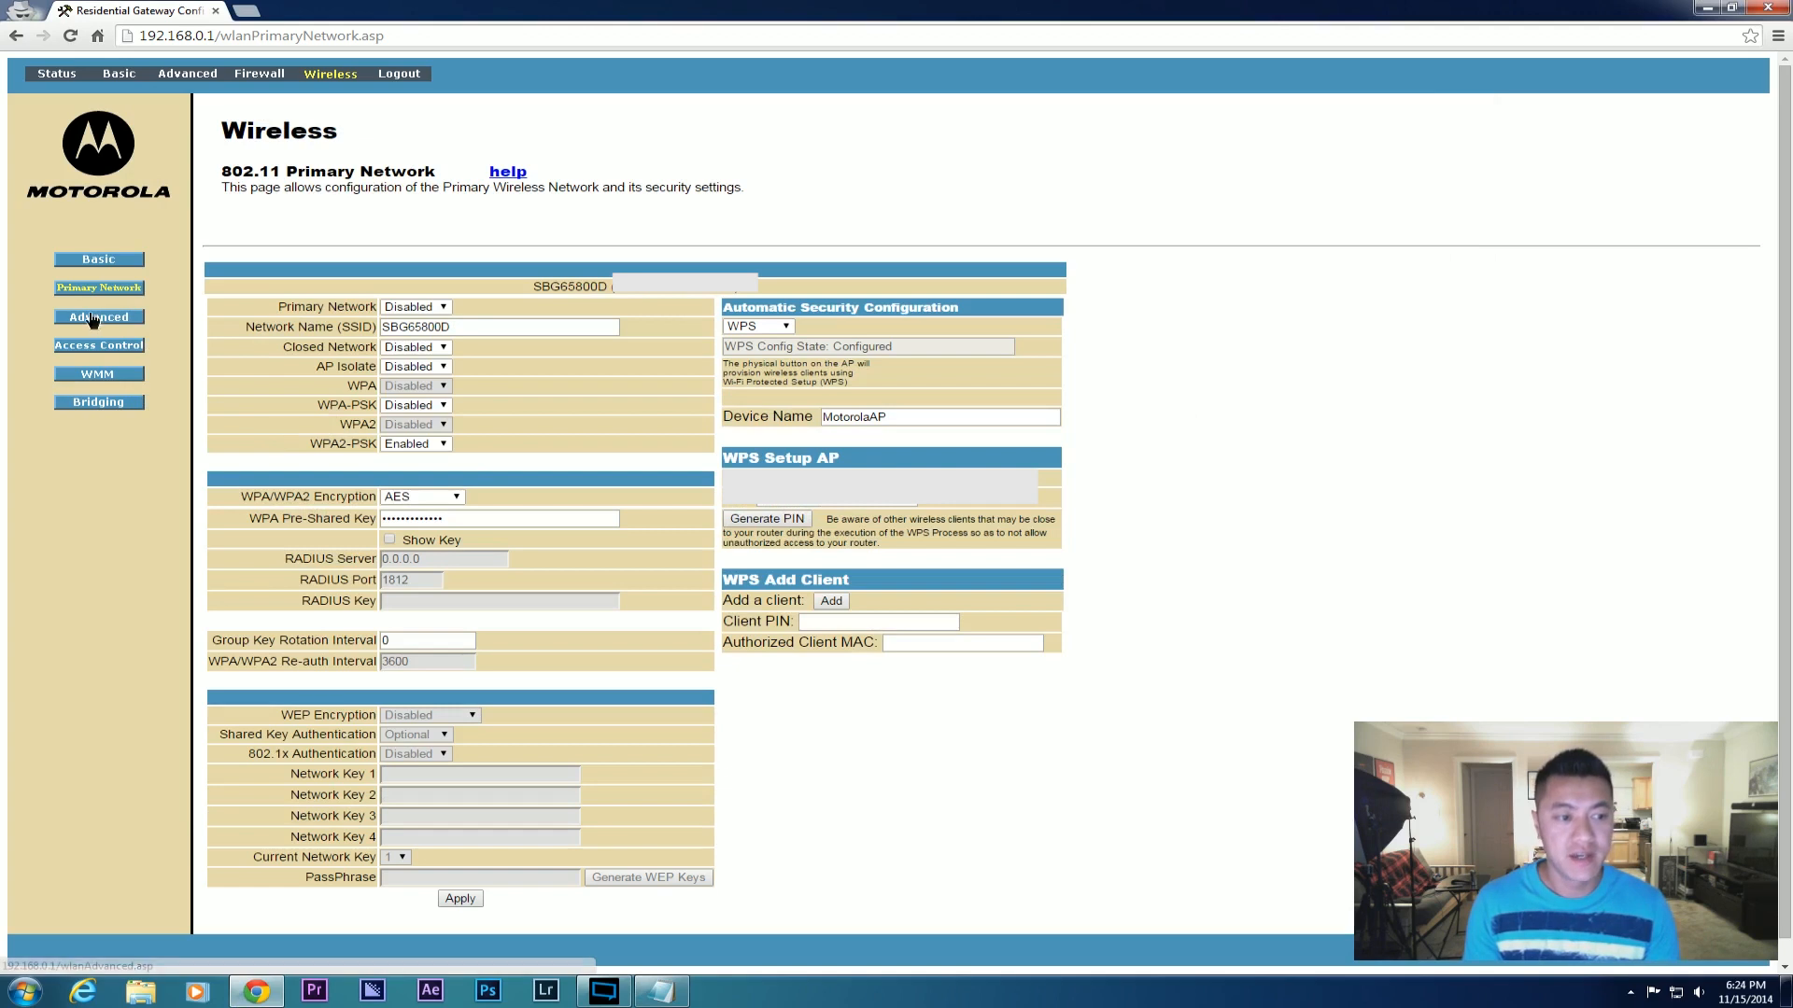
# Add the example MAC 01:23:45:67:89:ab to the Advanced PassThrough MAC list.
pyautogui.click(188, 74)
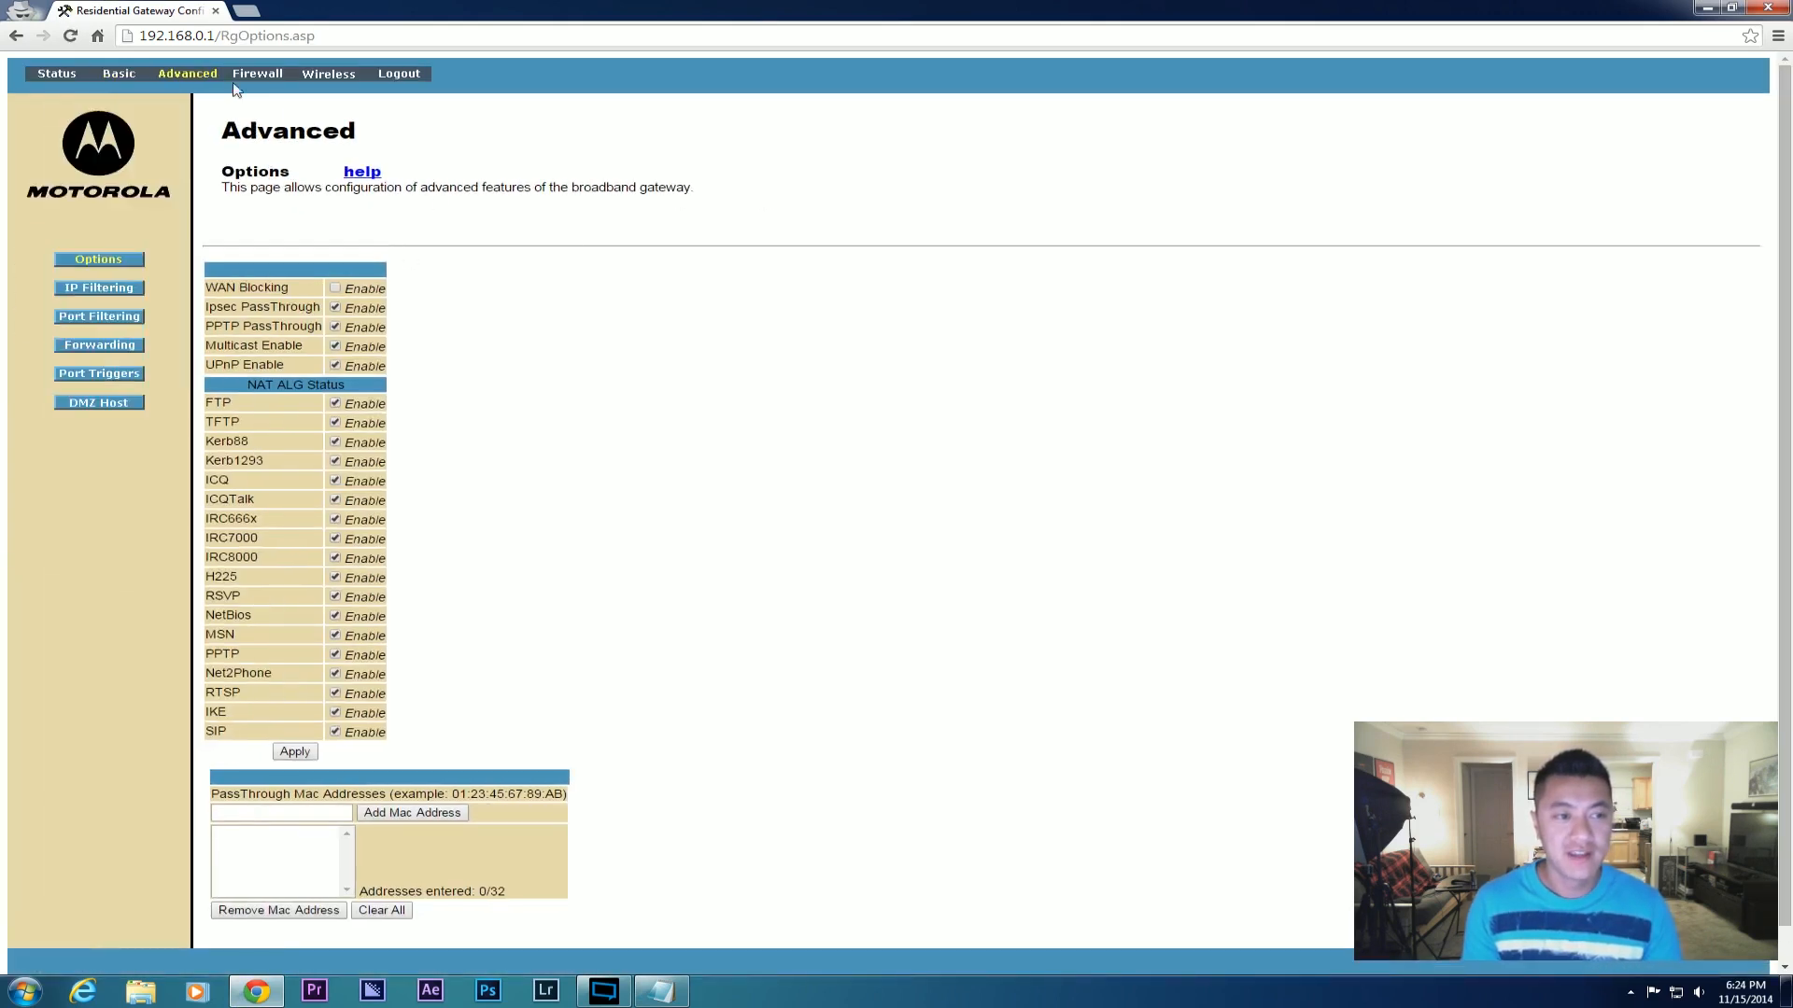
pyautogui.scroll(-1, 630, 564)
pyautogui.click(270, 776)
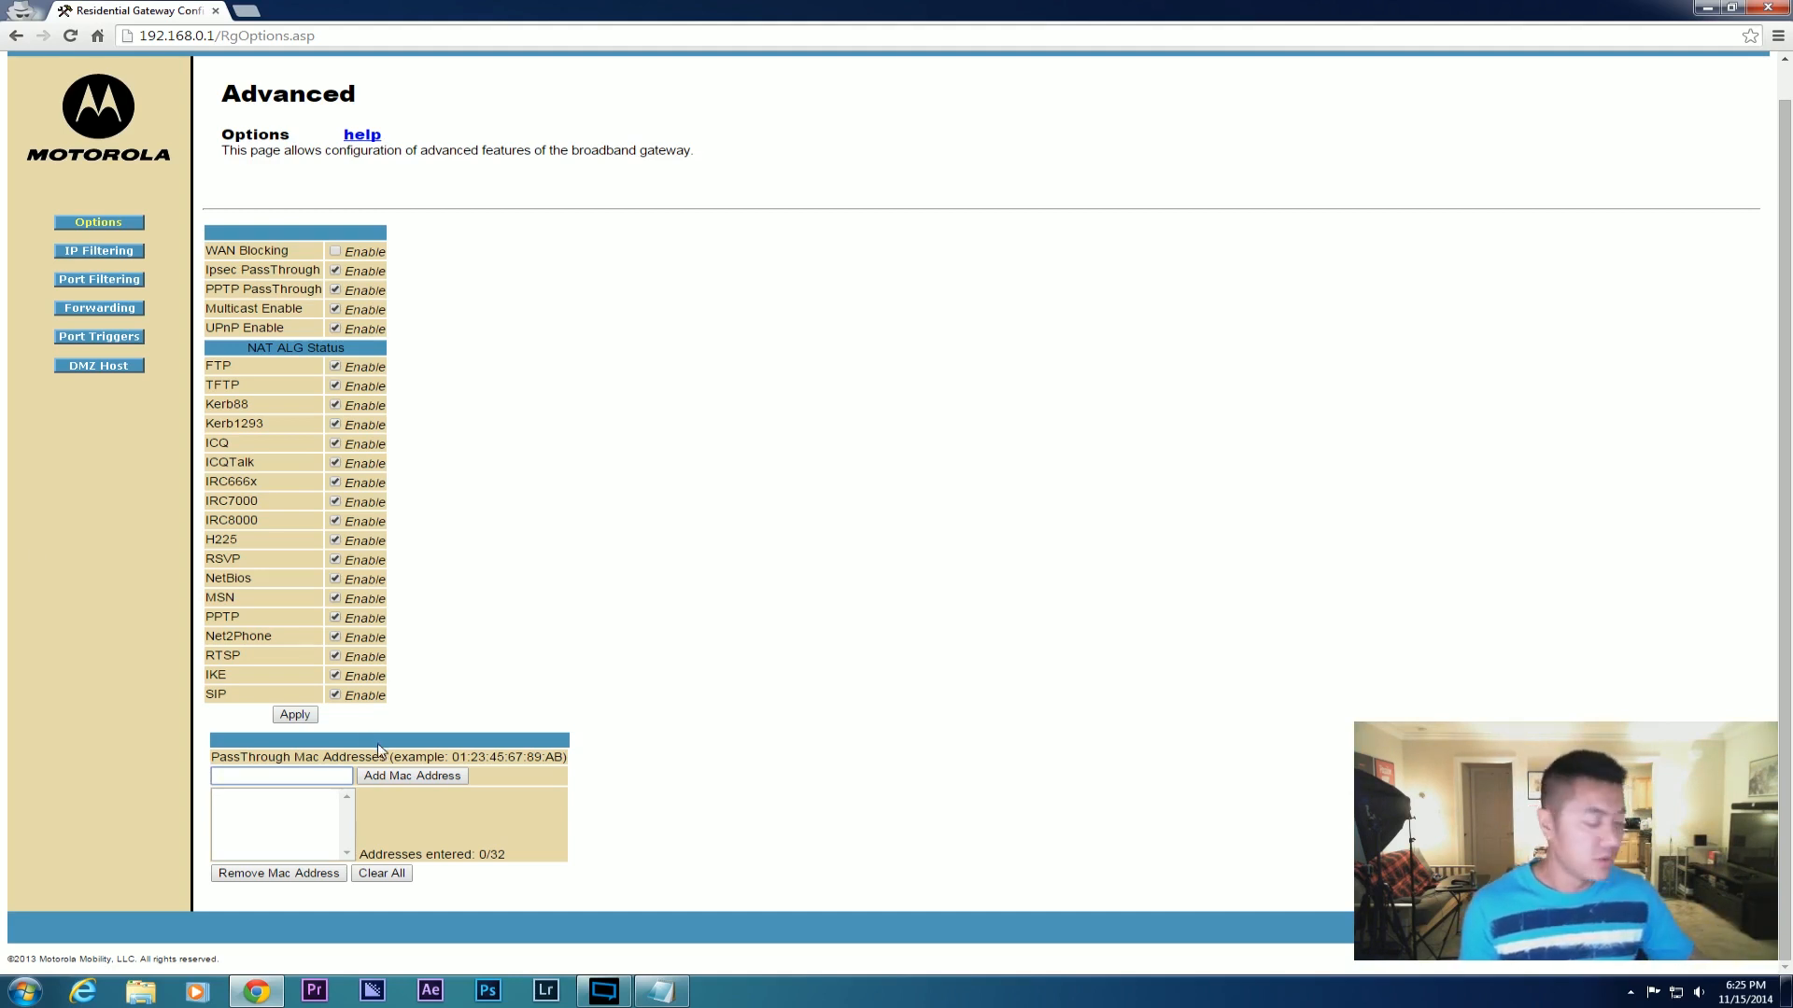
pyautogui.moveTo(453, 757); pyautogui.dragTo(564, 757)
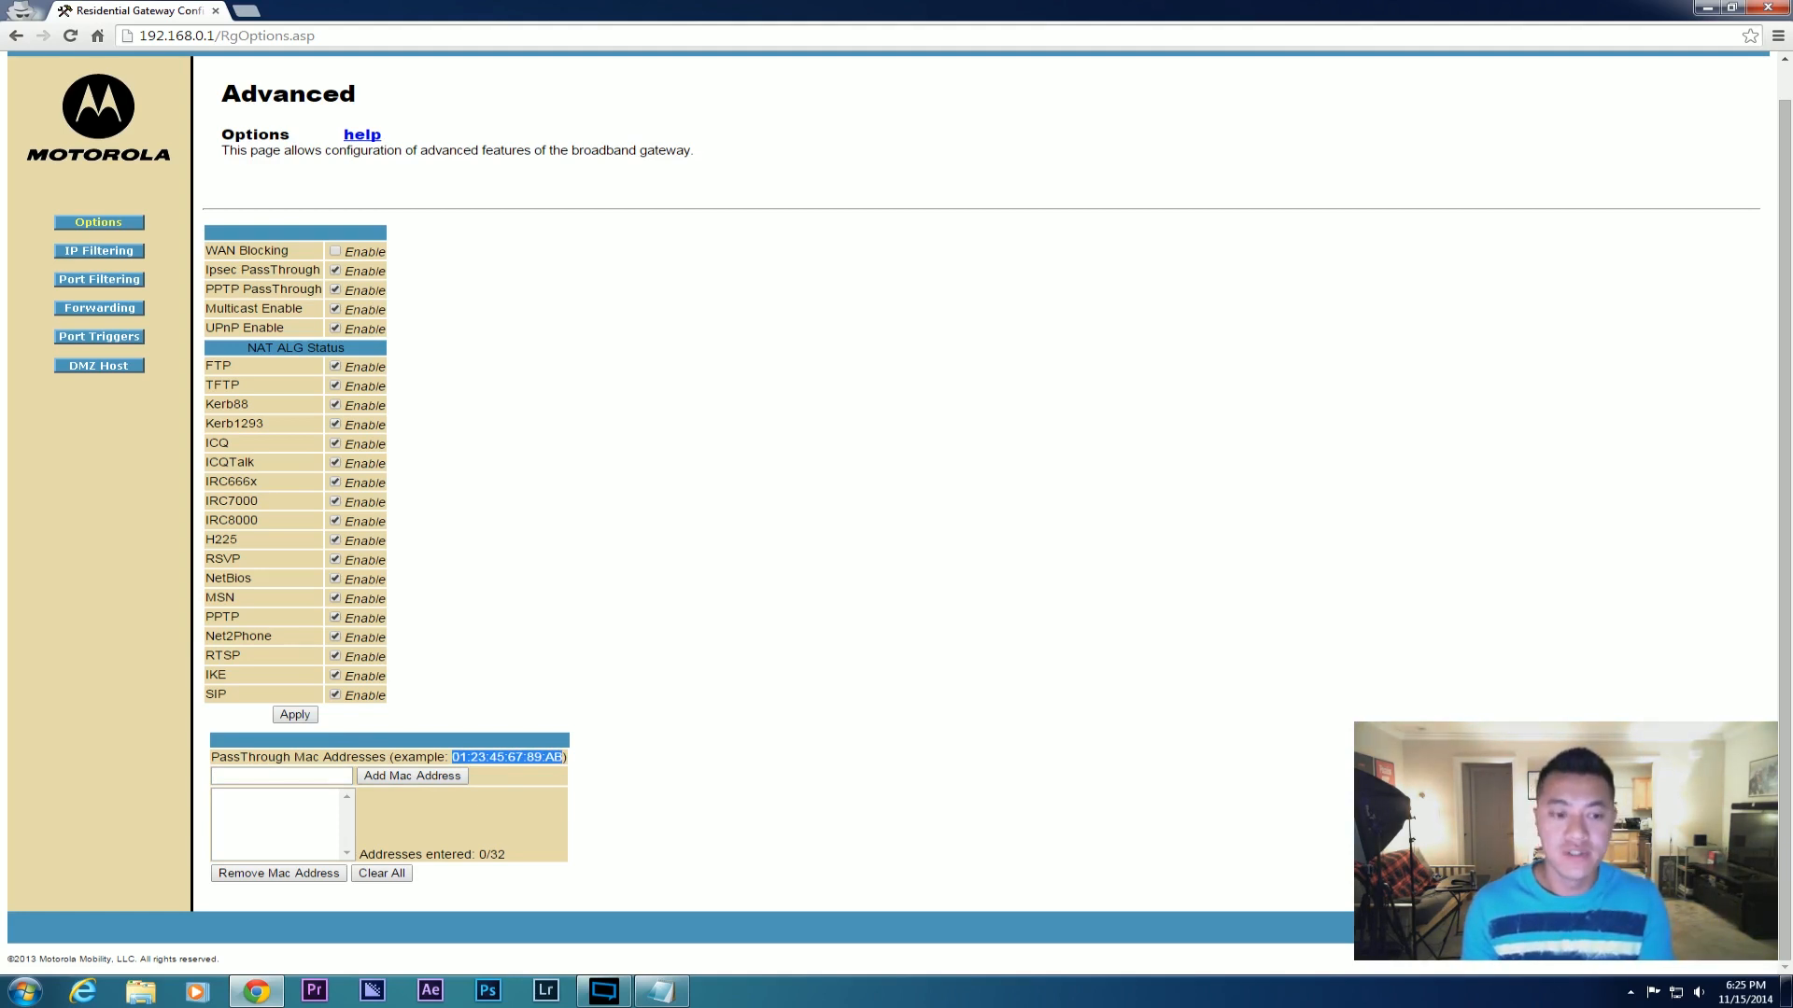
pyautogui.rightClick(468, 755)
pyautogui.click(519, 768)
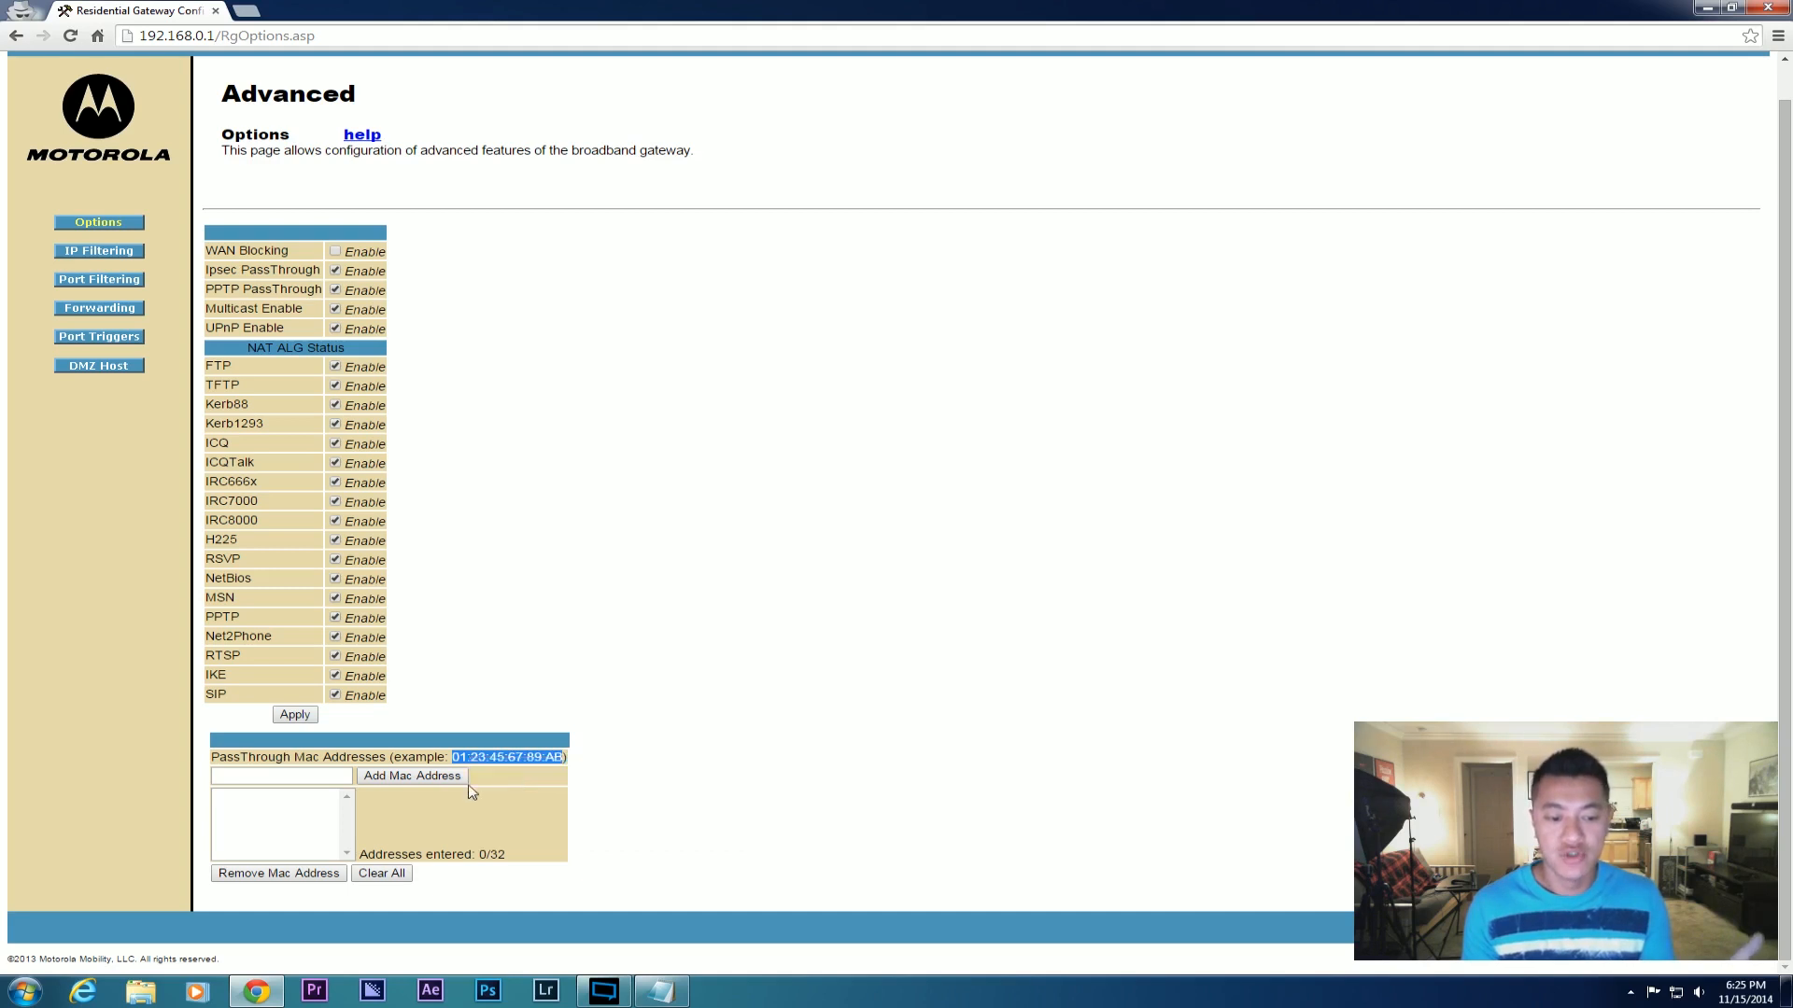
pyautogui.rightClick(293, 778)
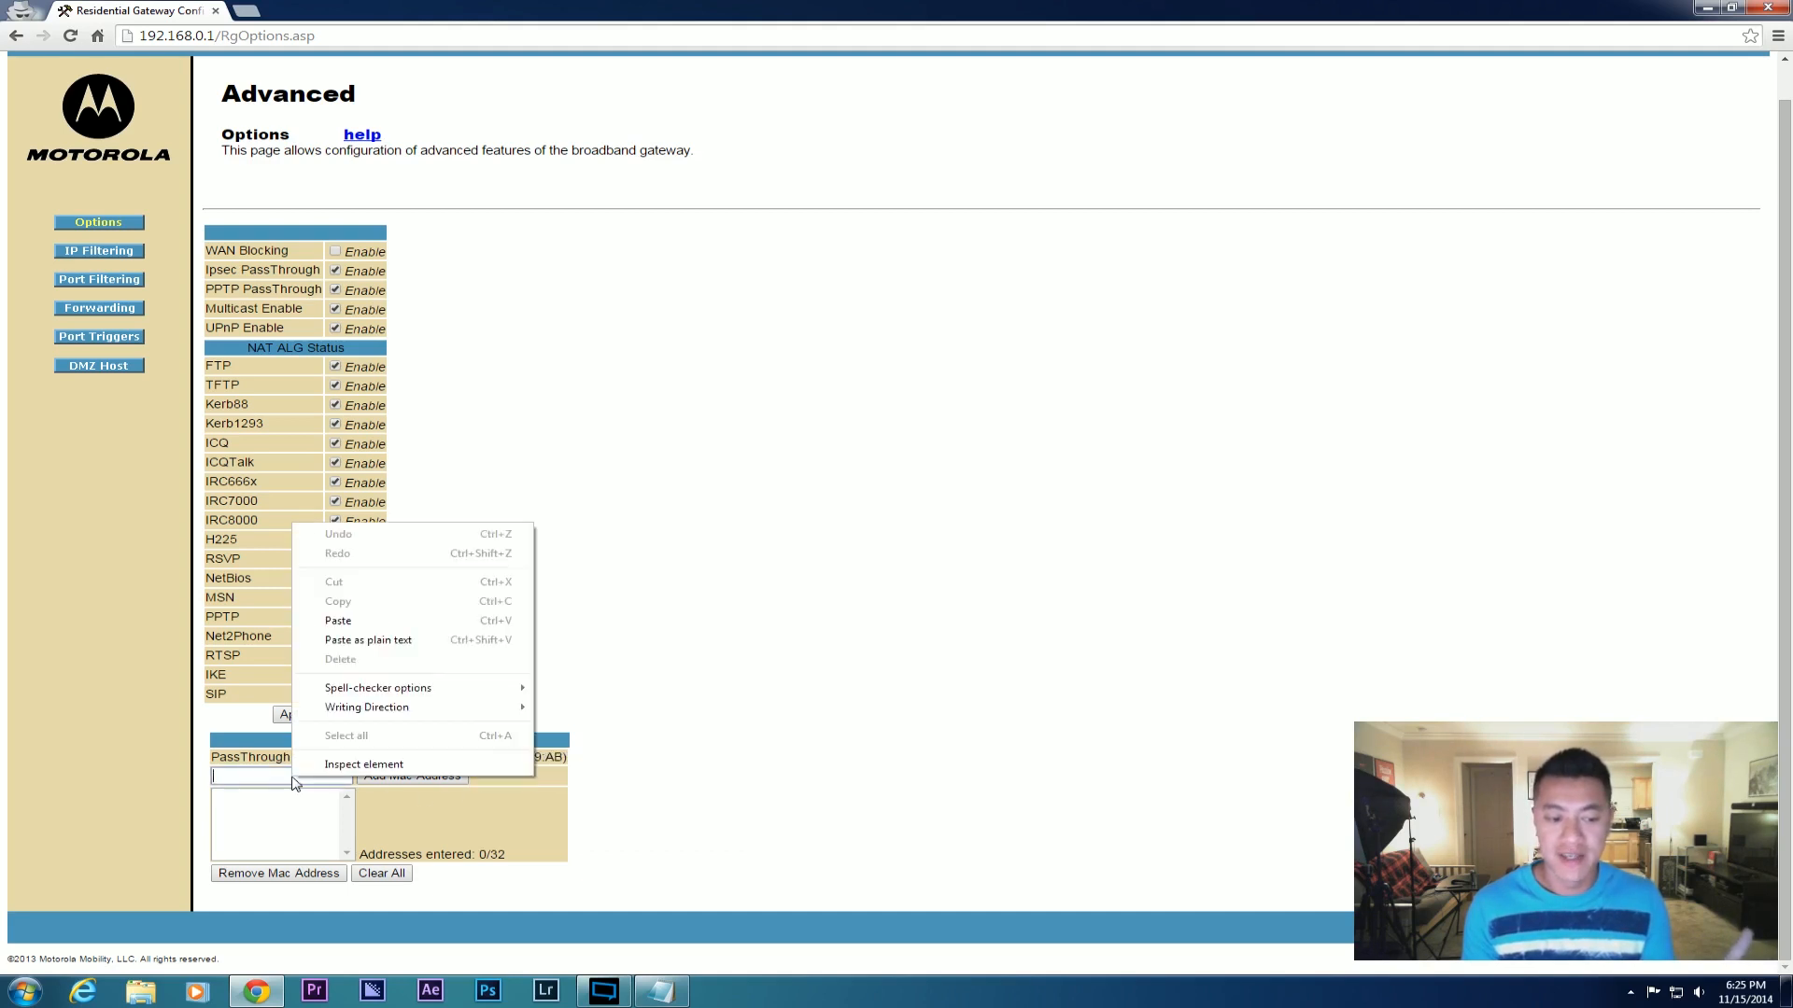
pyautogui.click(366, 623)
pyautogui.click(408, 777)
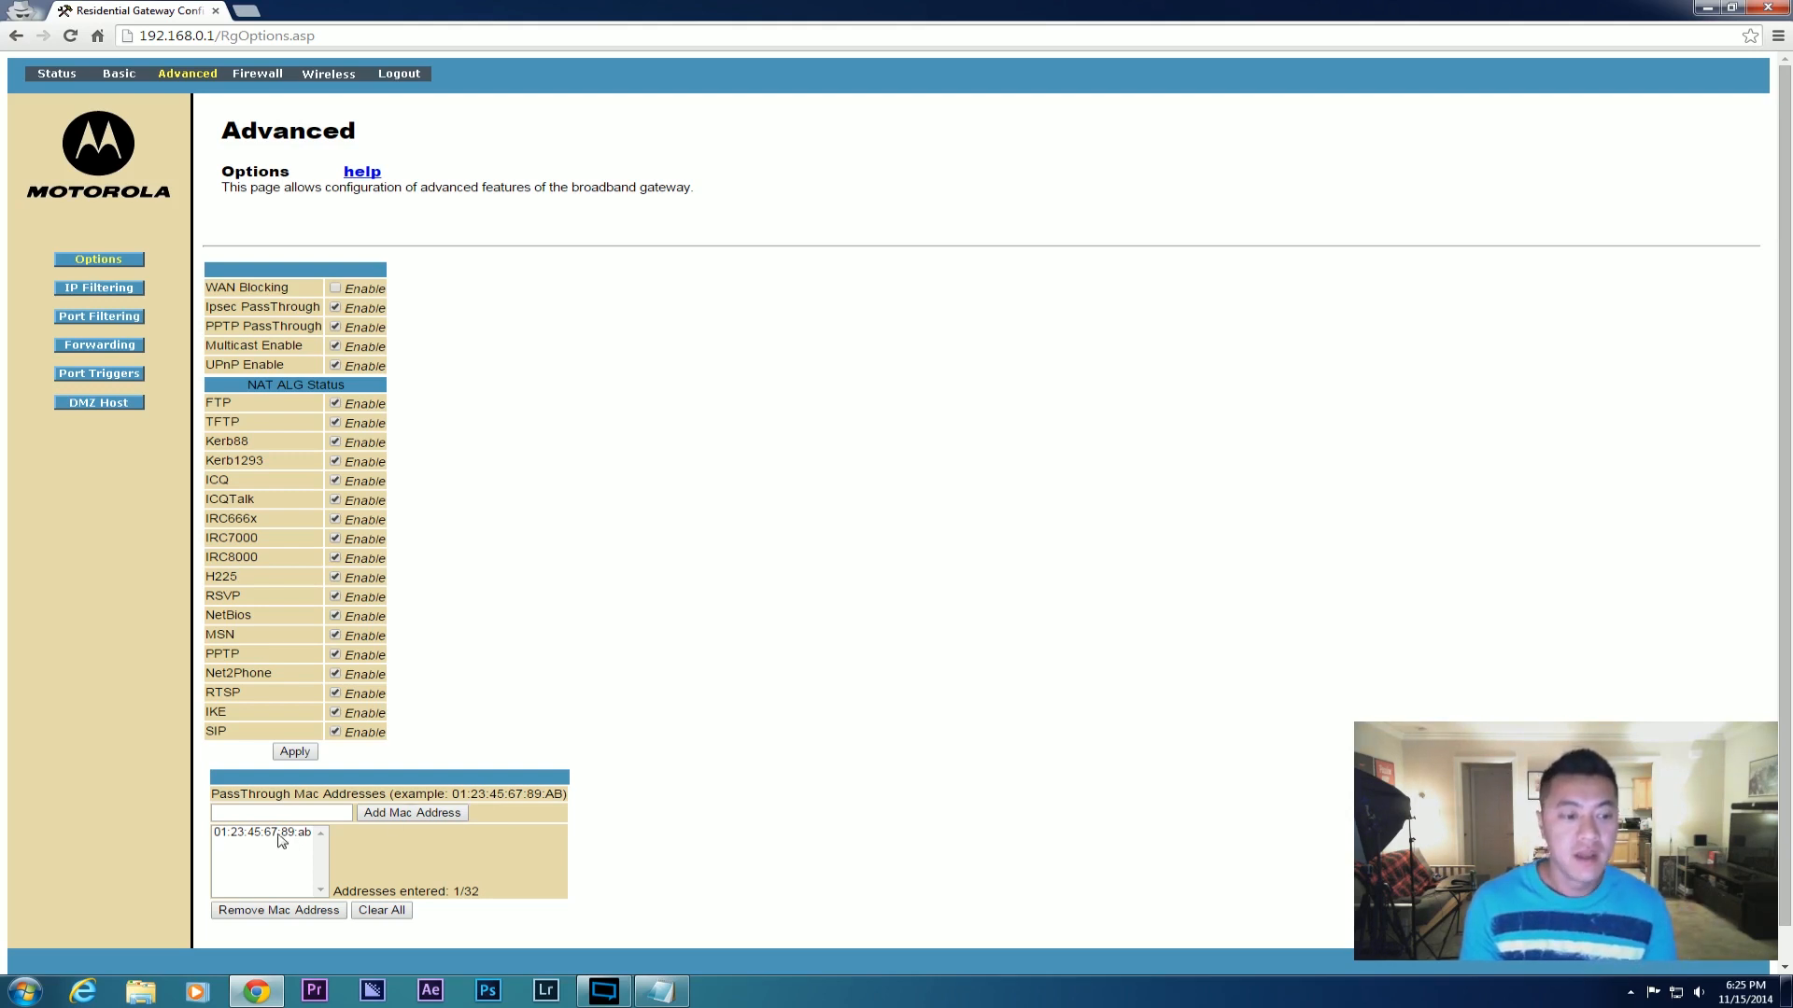
# Check the Notepad instructions, then go to the Basic Setup page.
pyautogui.hotkey('alt', 'Tab')
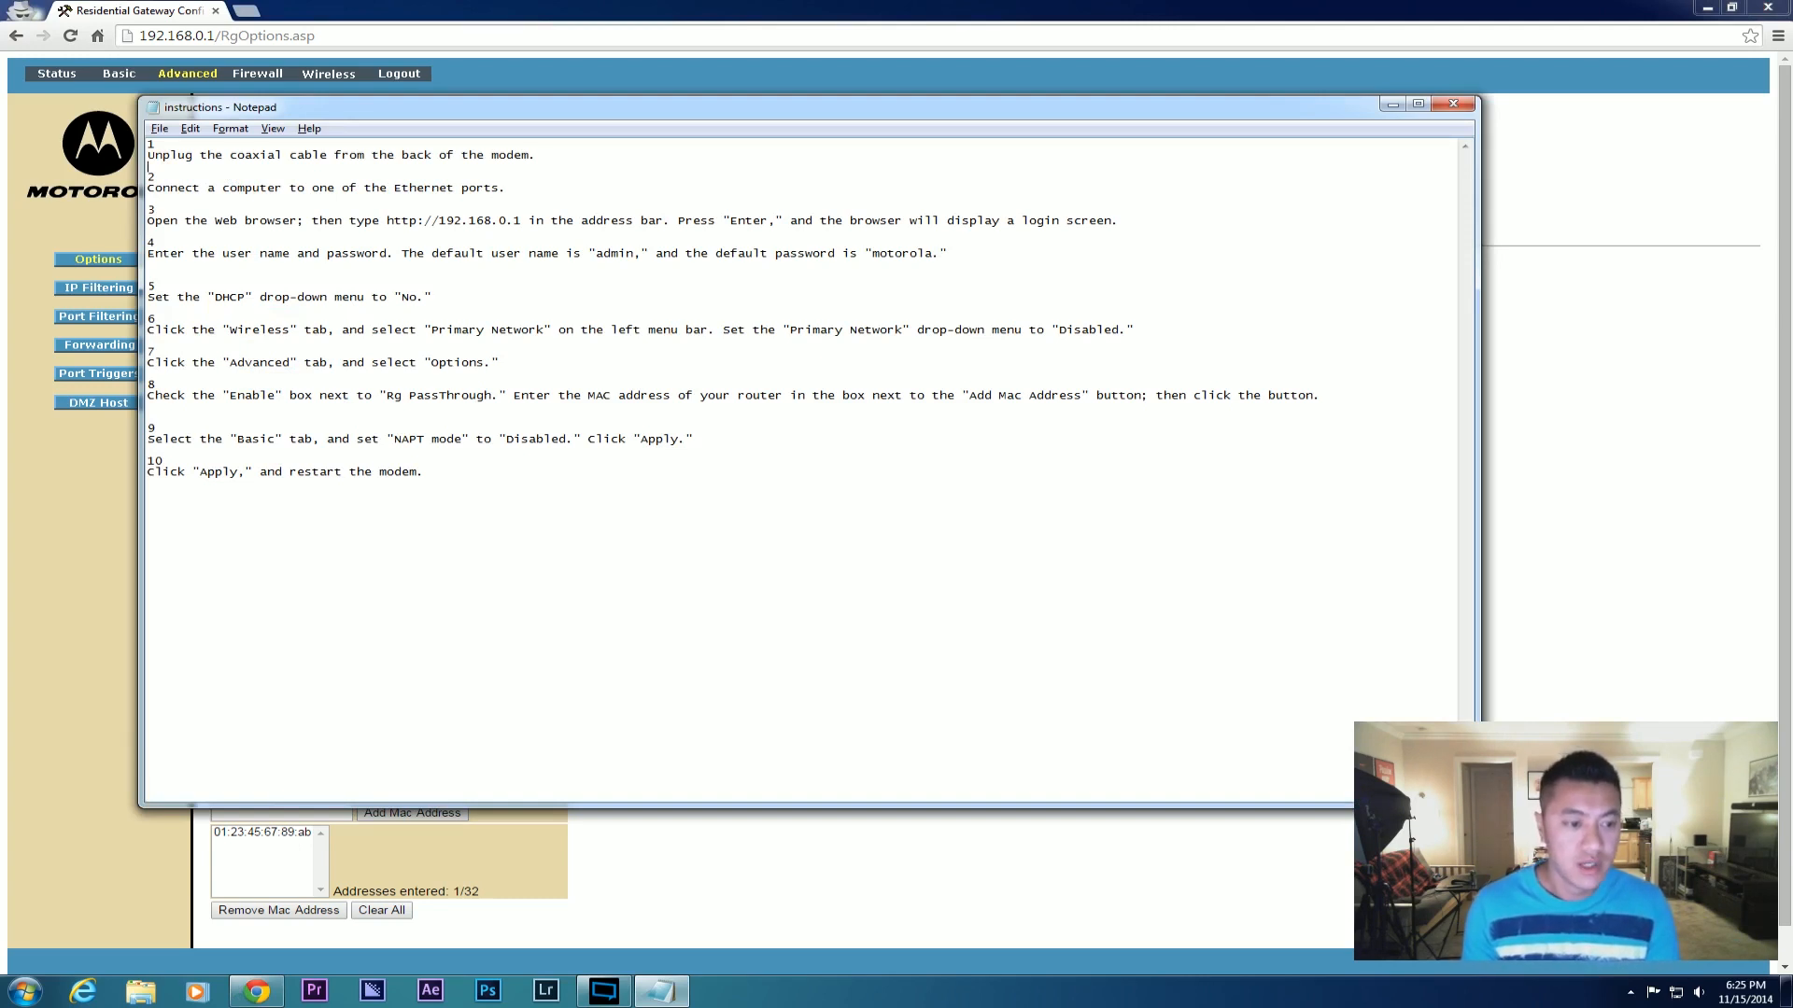
pyautogui.hotkey('alt', 'Tab')
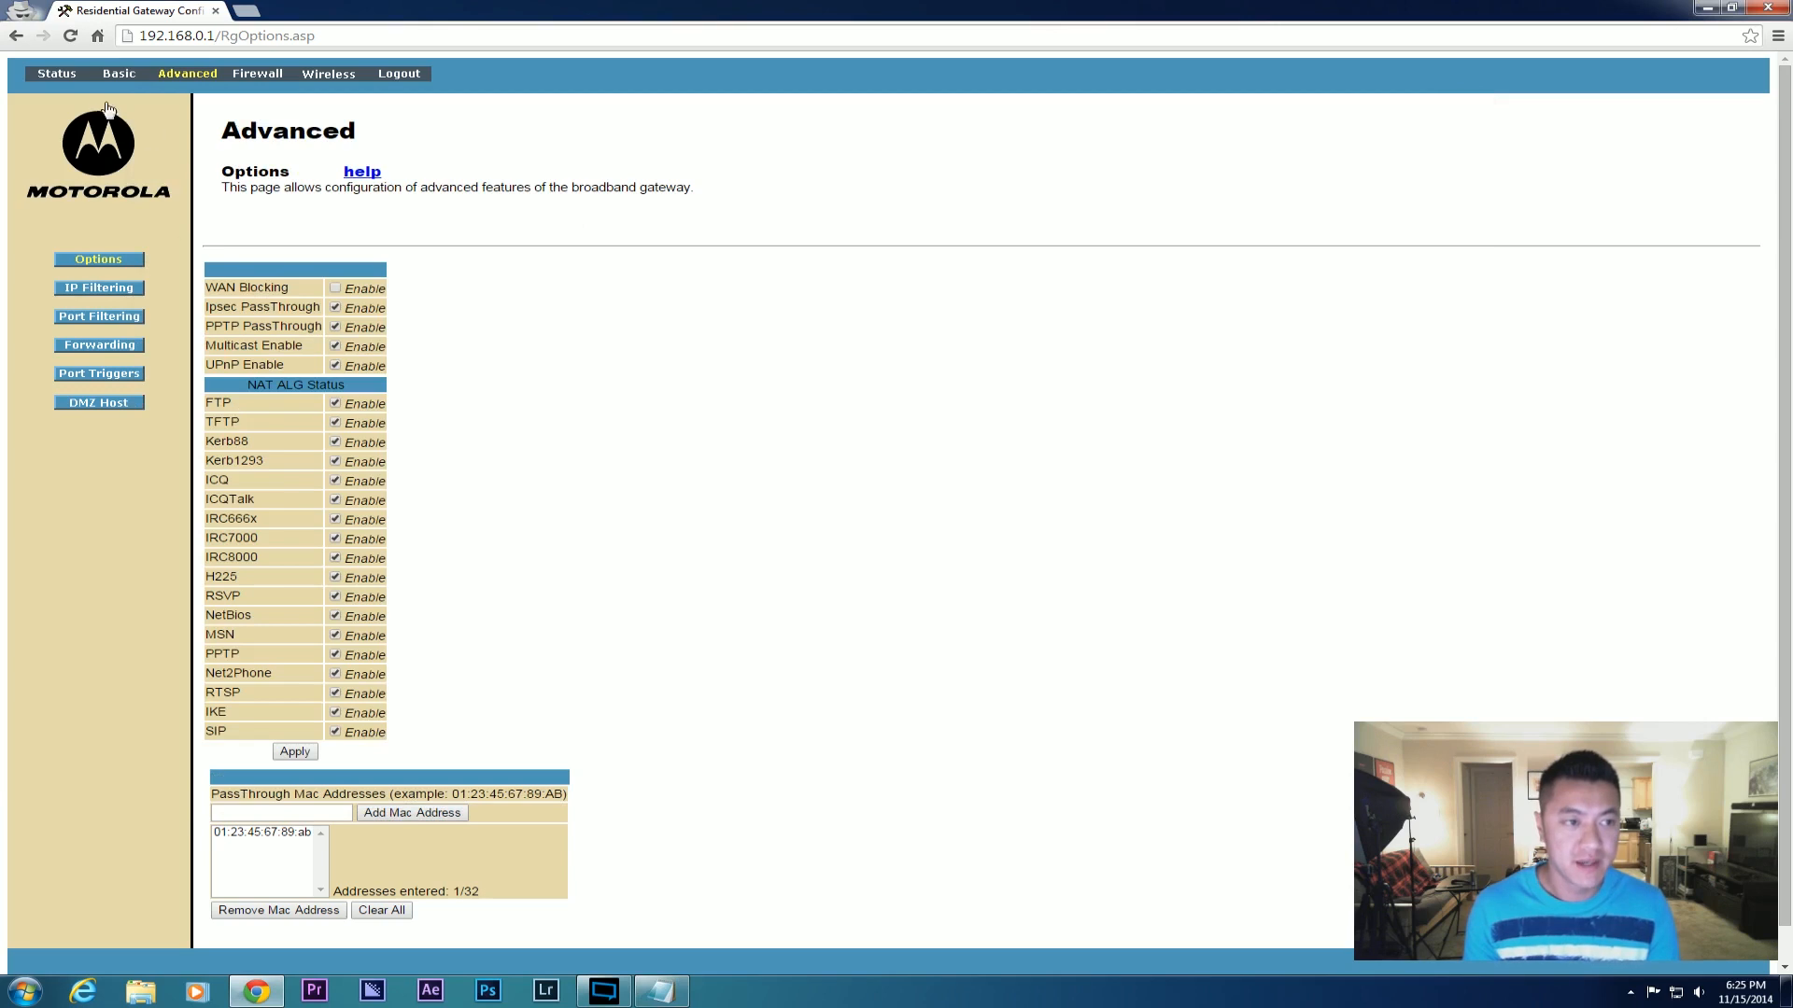
pyautogui.click(112, 74)
# Set NAPT mode to Disabled and apply it, resetting the modem, then check network status.
pyautogui.click(458, 308)
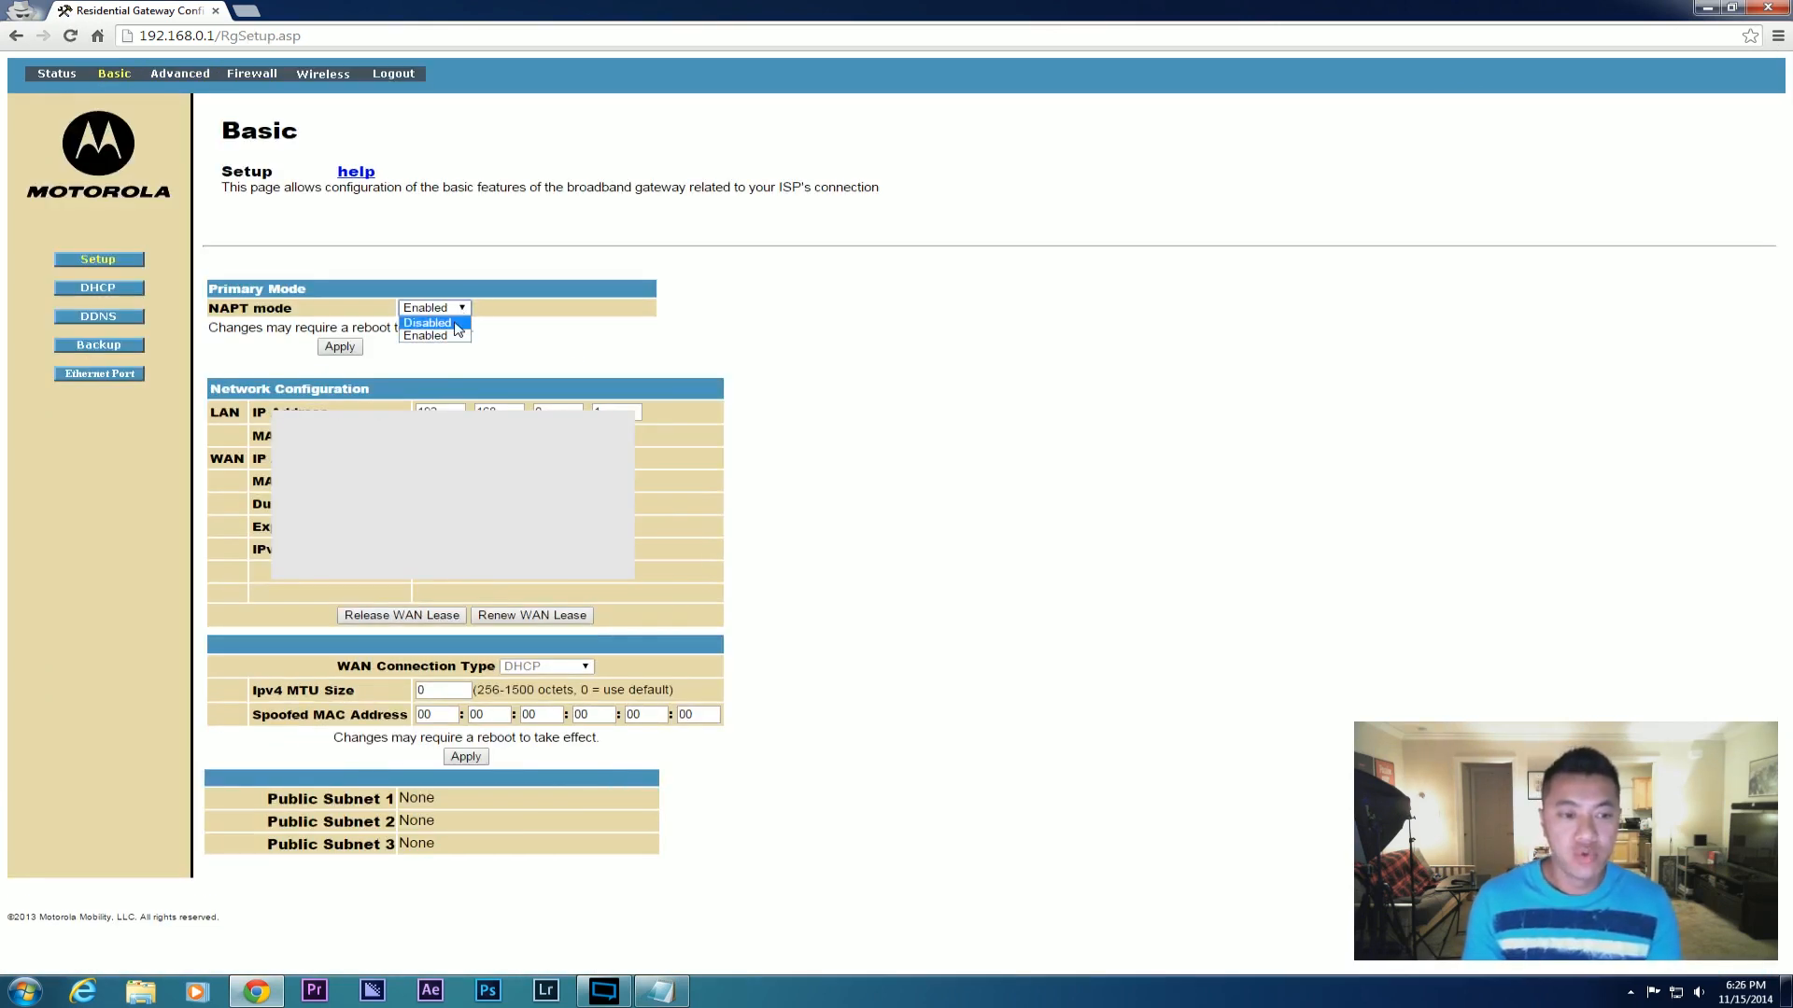
pyautogui.click(458, 325)
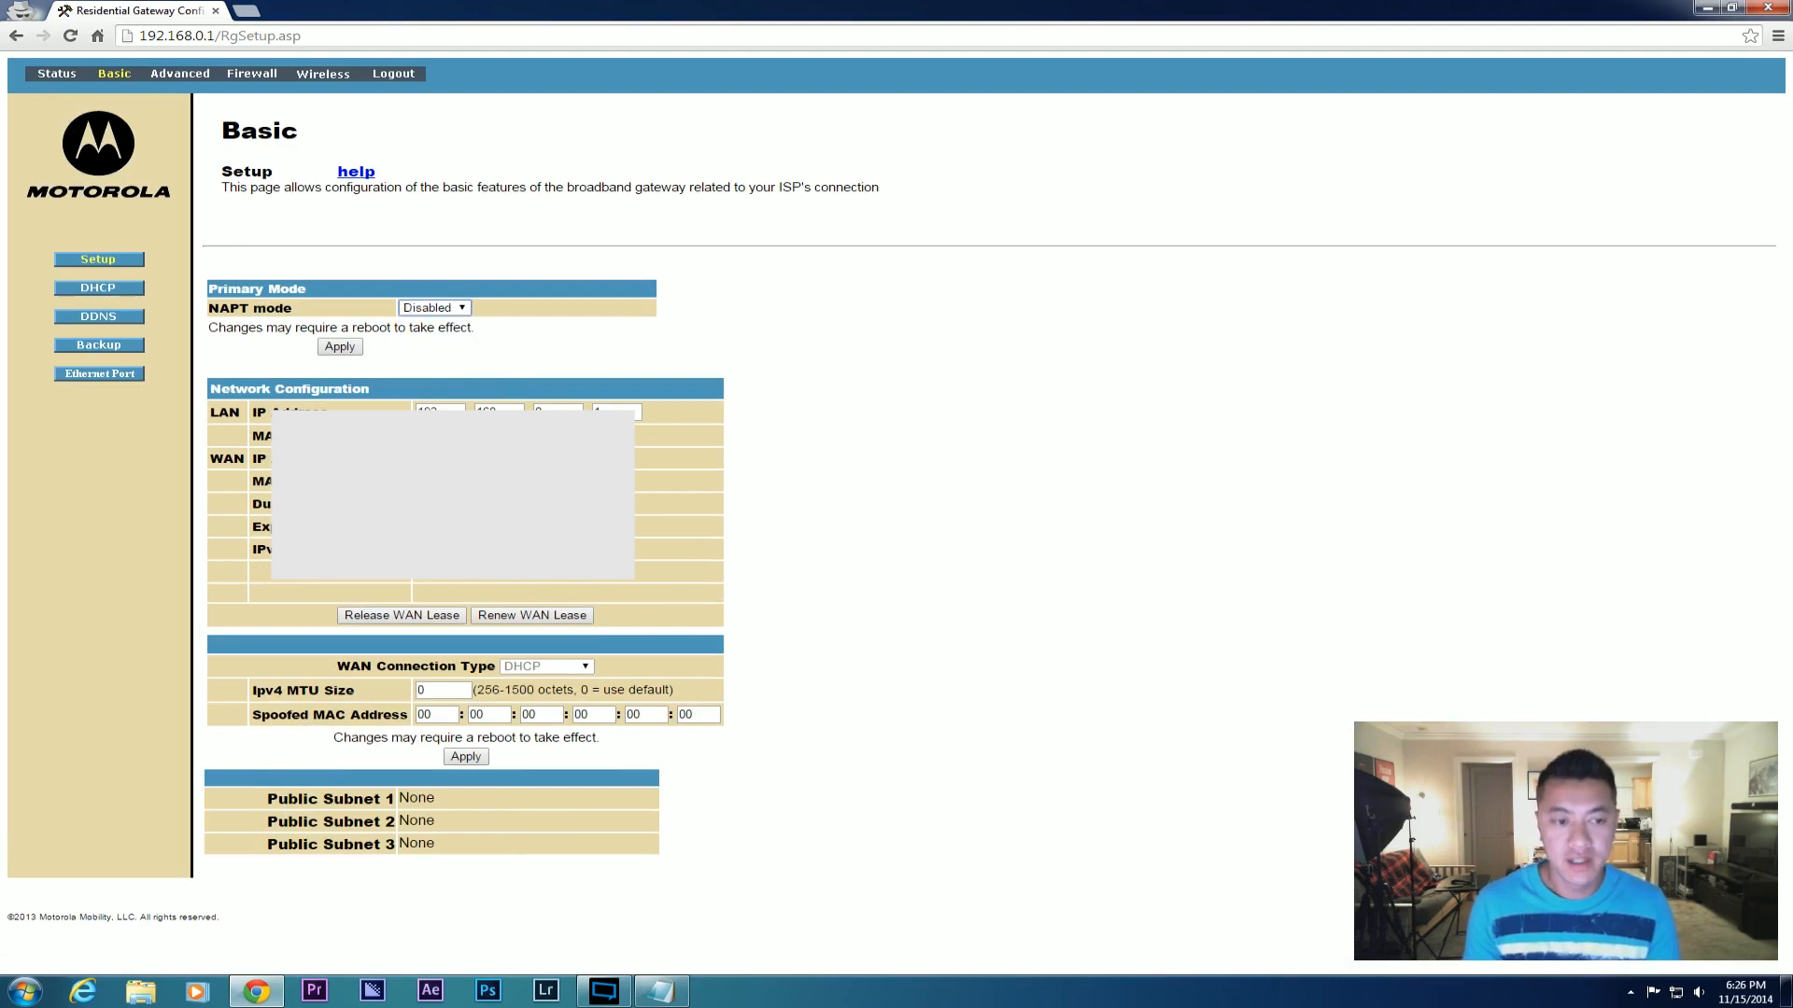
pyautogui.click(343, 348)
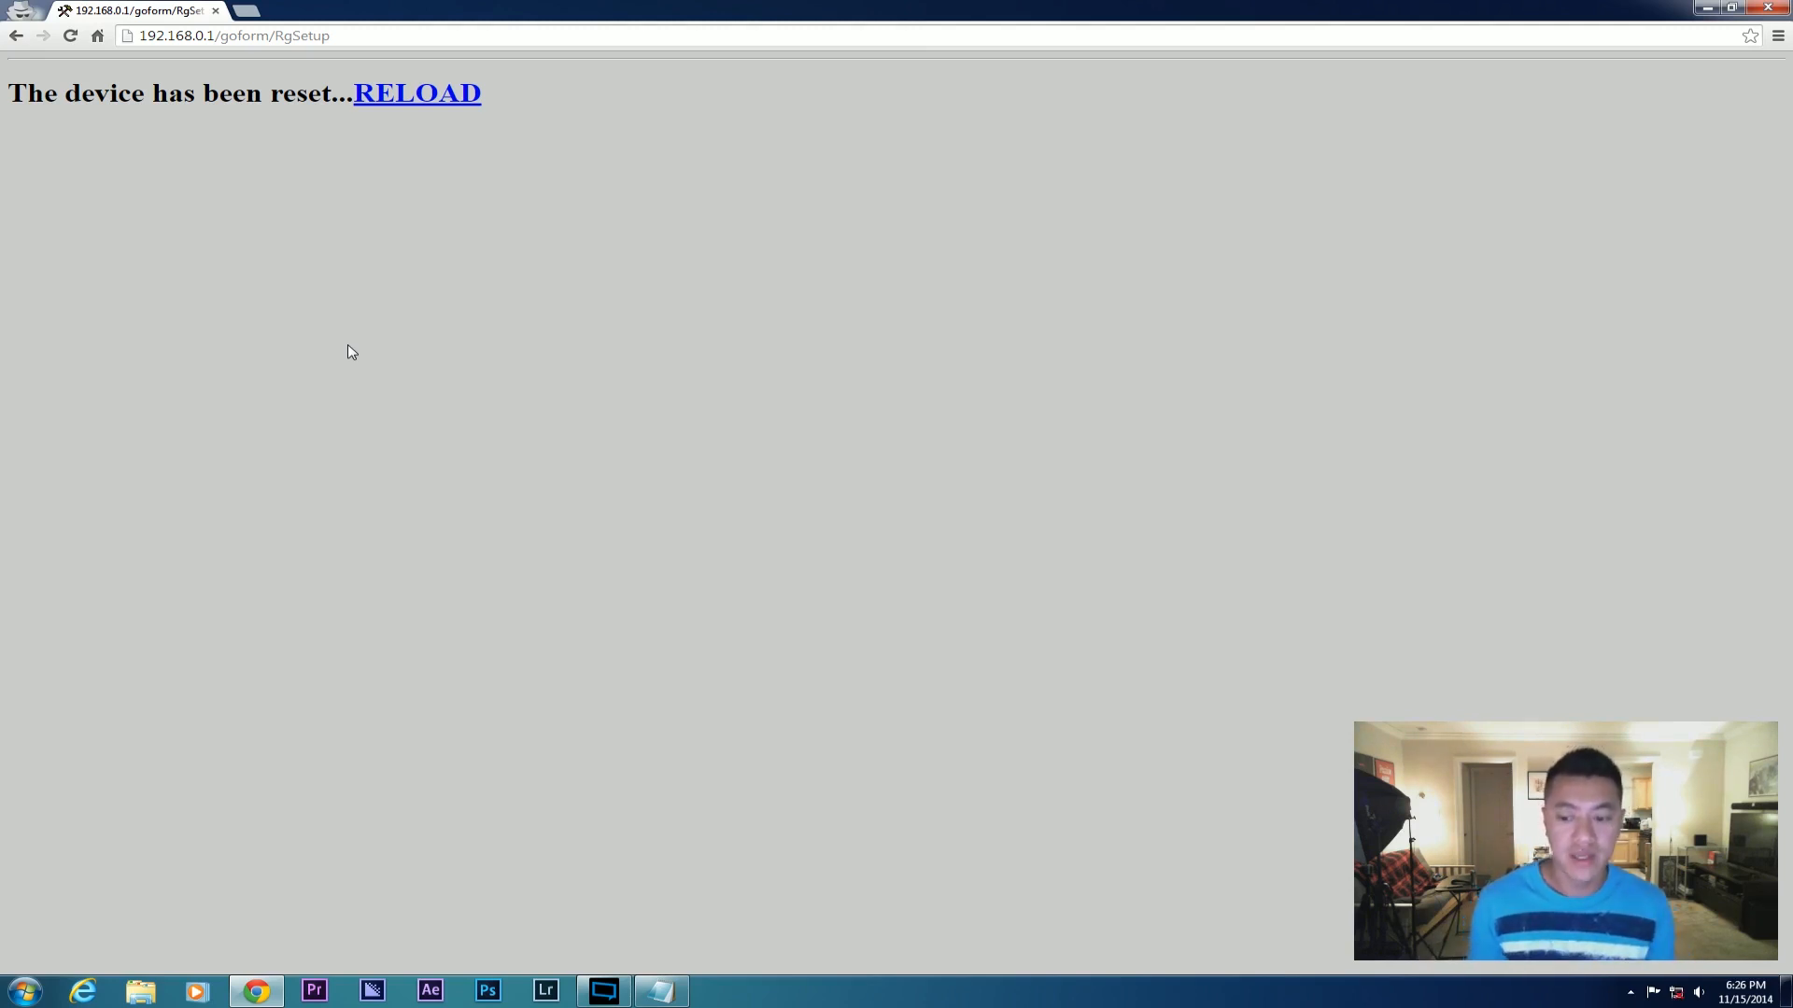
pyautogui.click(1677, 996)
pyautogui.click(1188, 795)
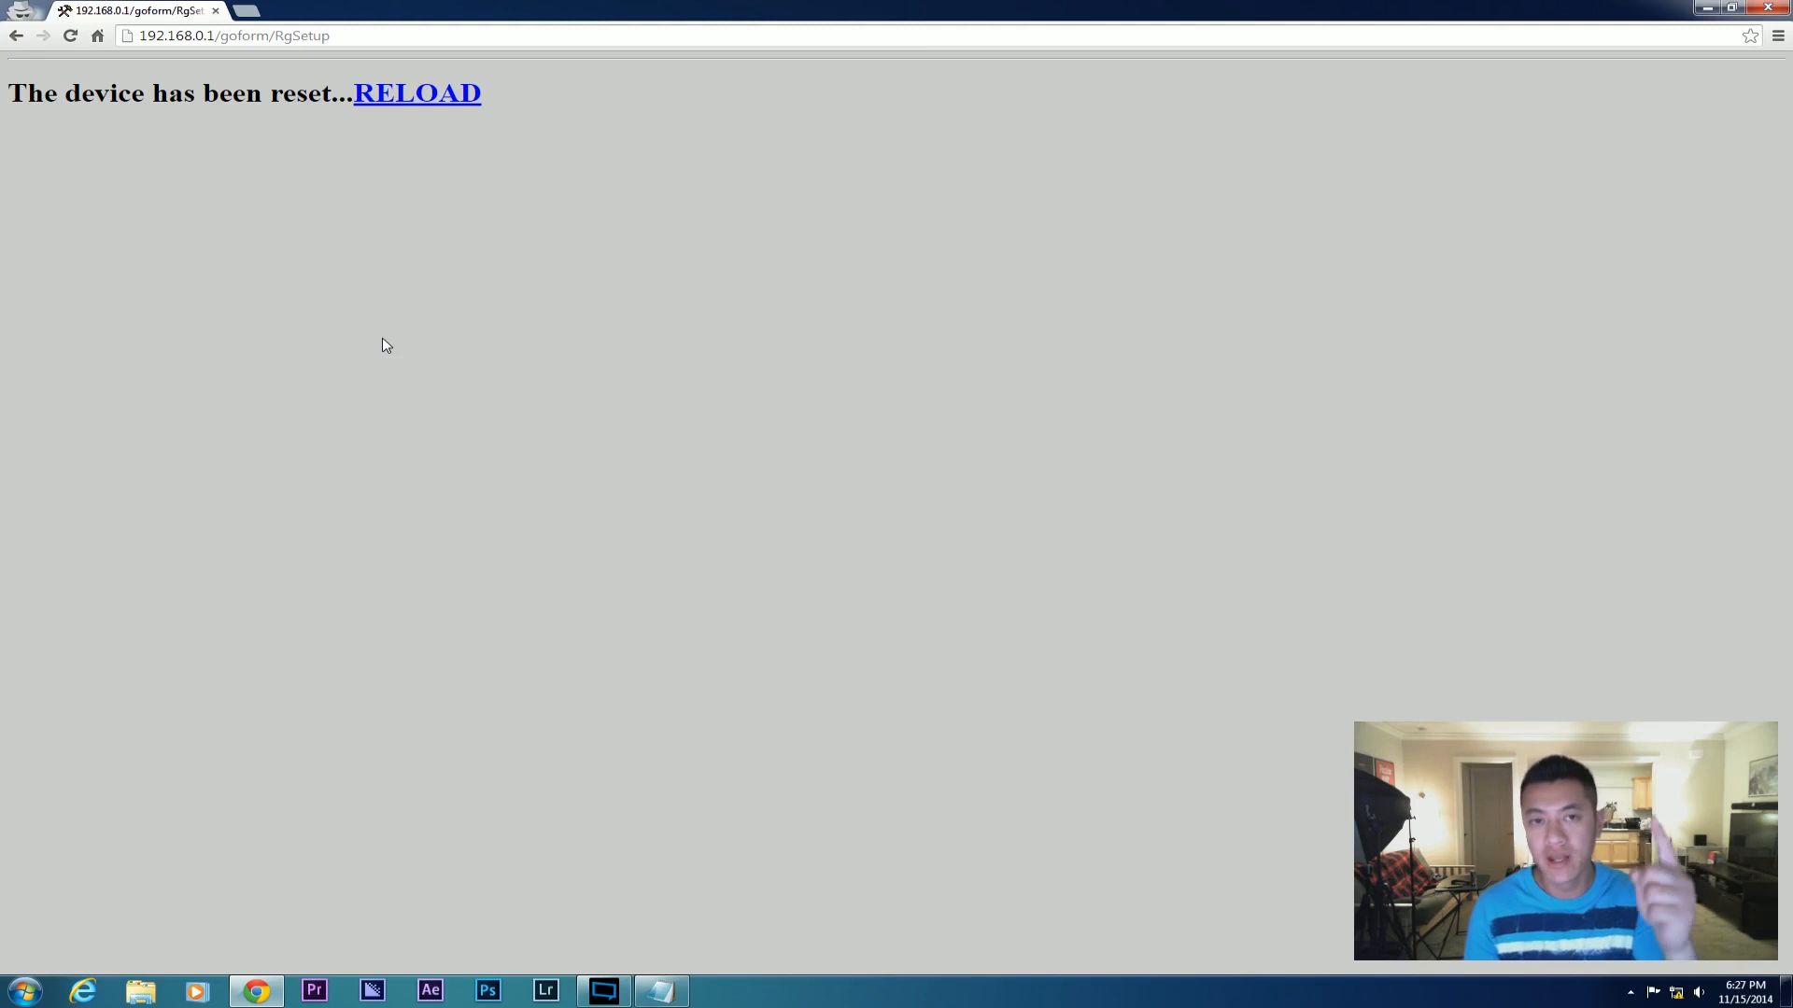
# Open Network and Sharing Center and the Local Area Connection 2 status.
pyautogui.click(1684, 996)
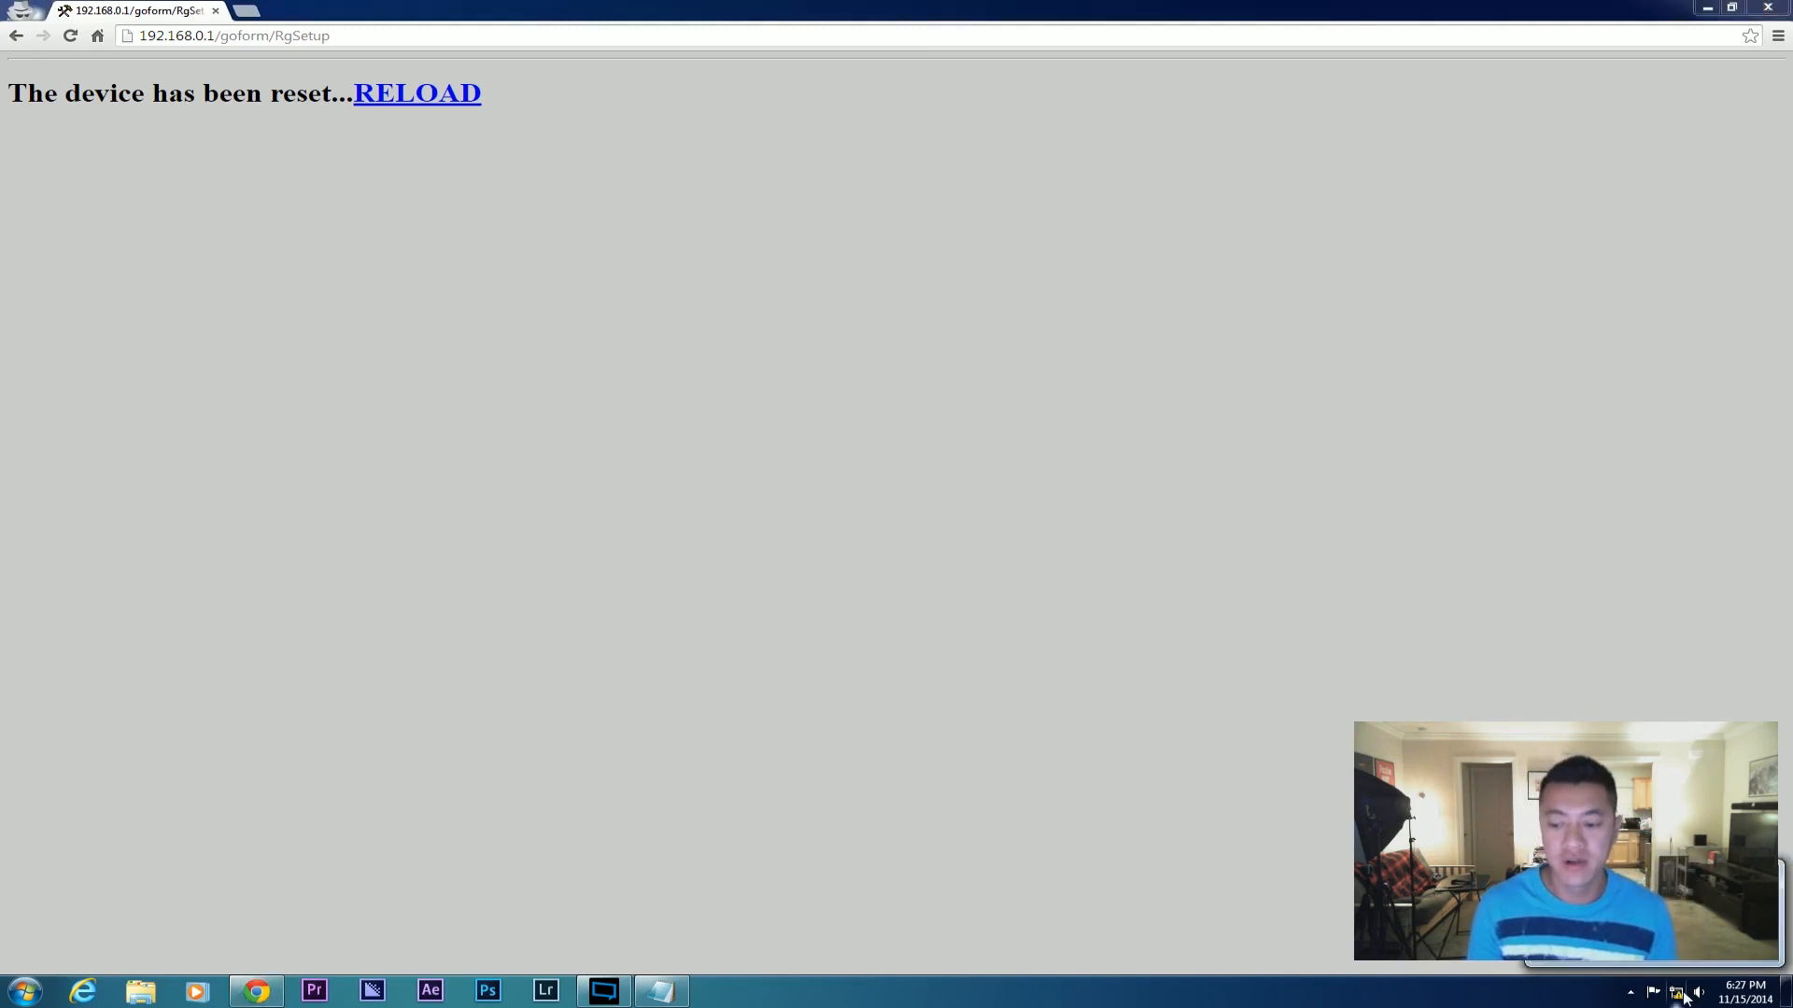
pyautogui.click(1670, 950)
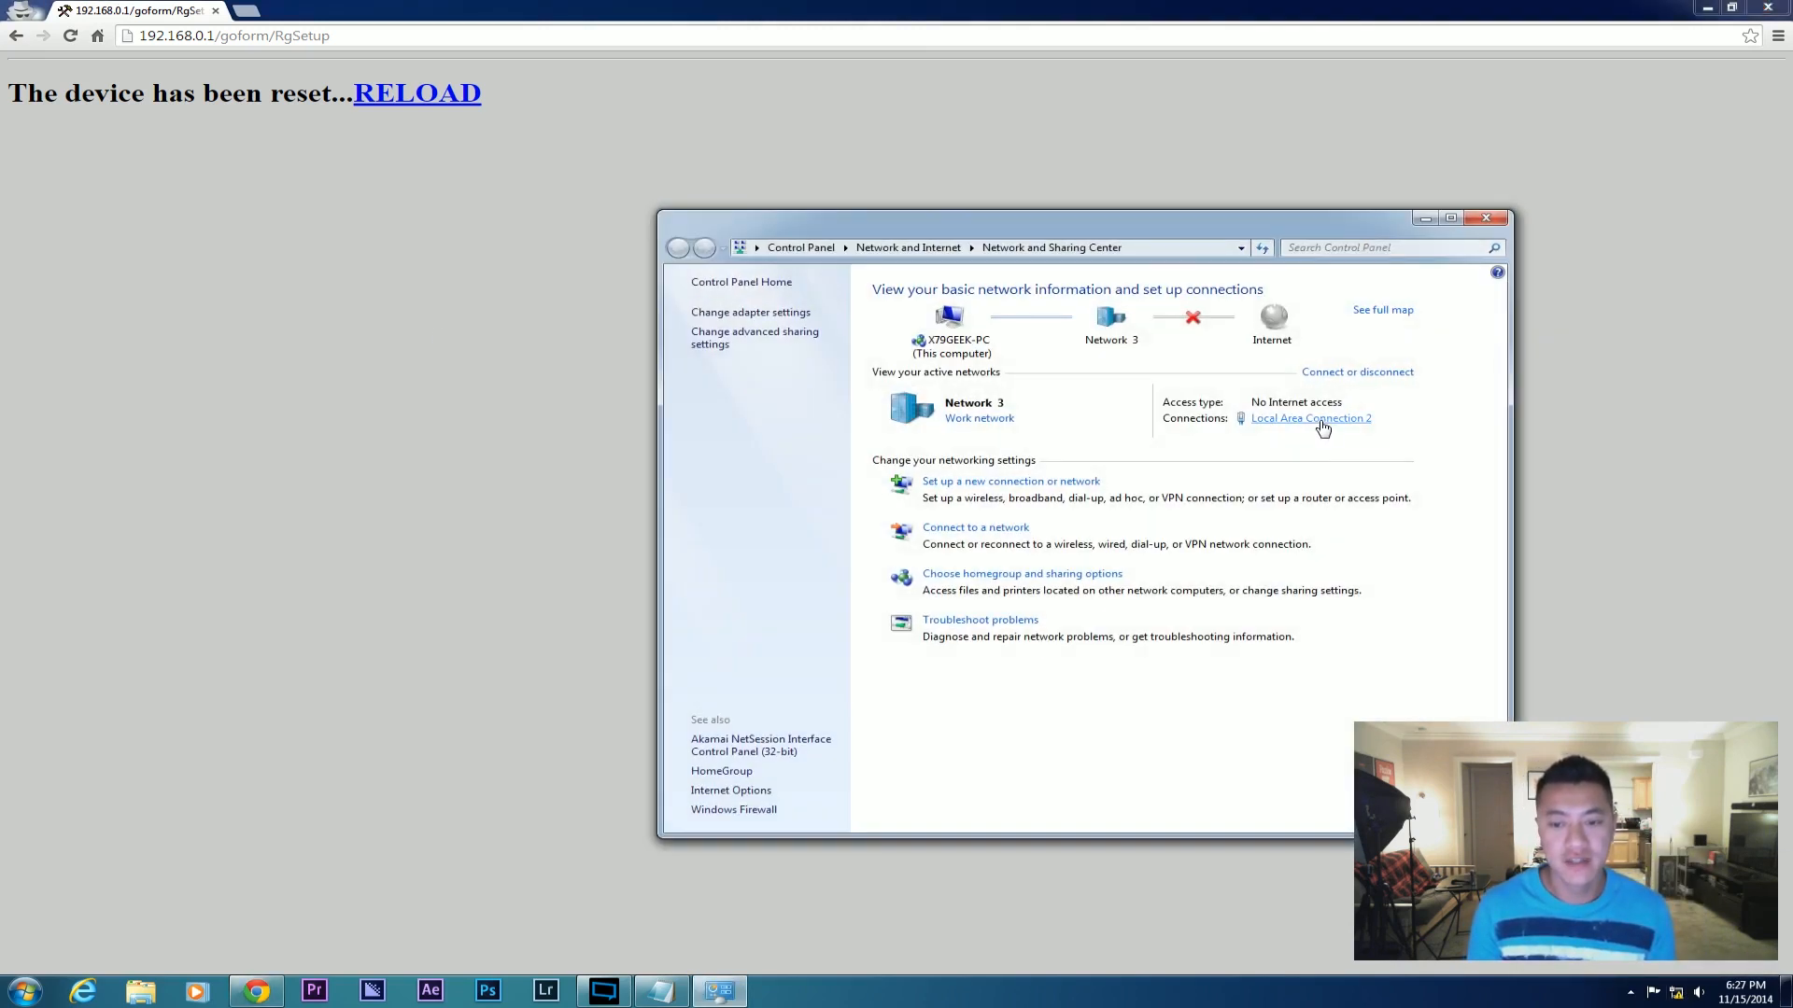
pyautogui.click(1322, 422)
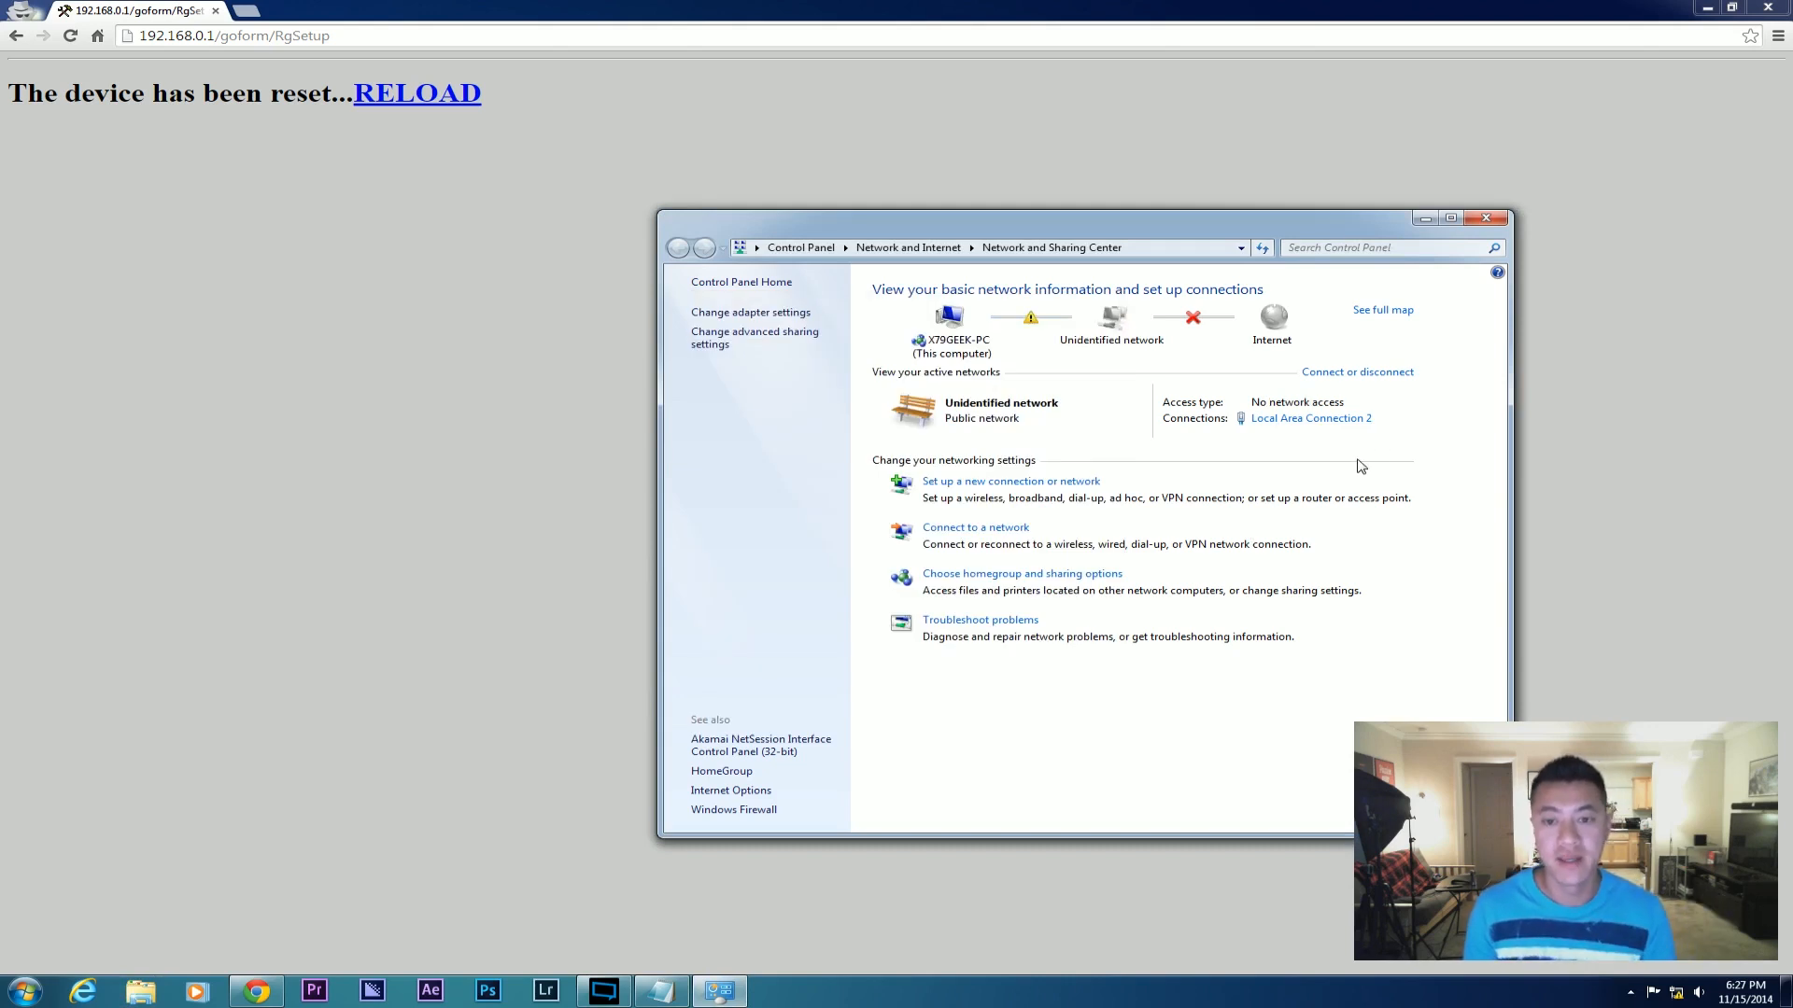
pyautogui.click(1324, 419)
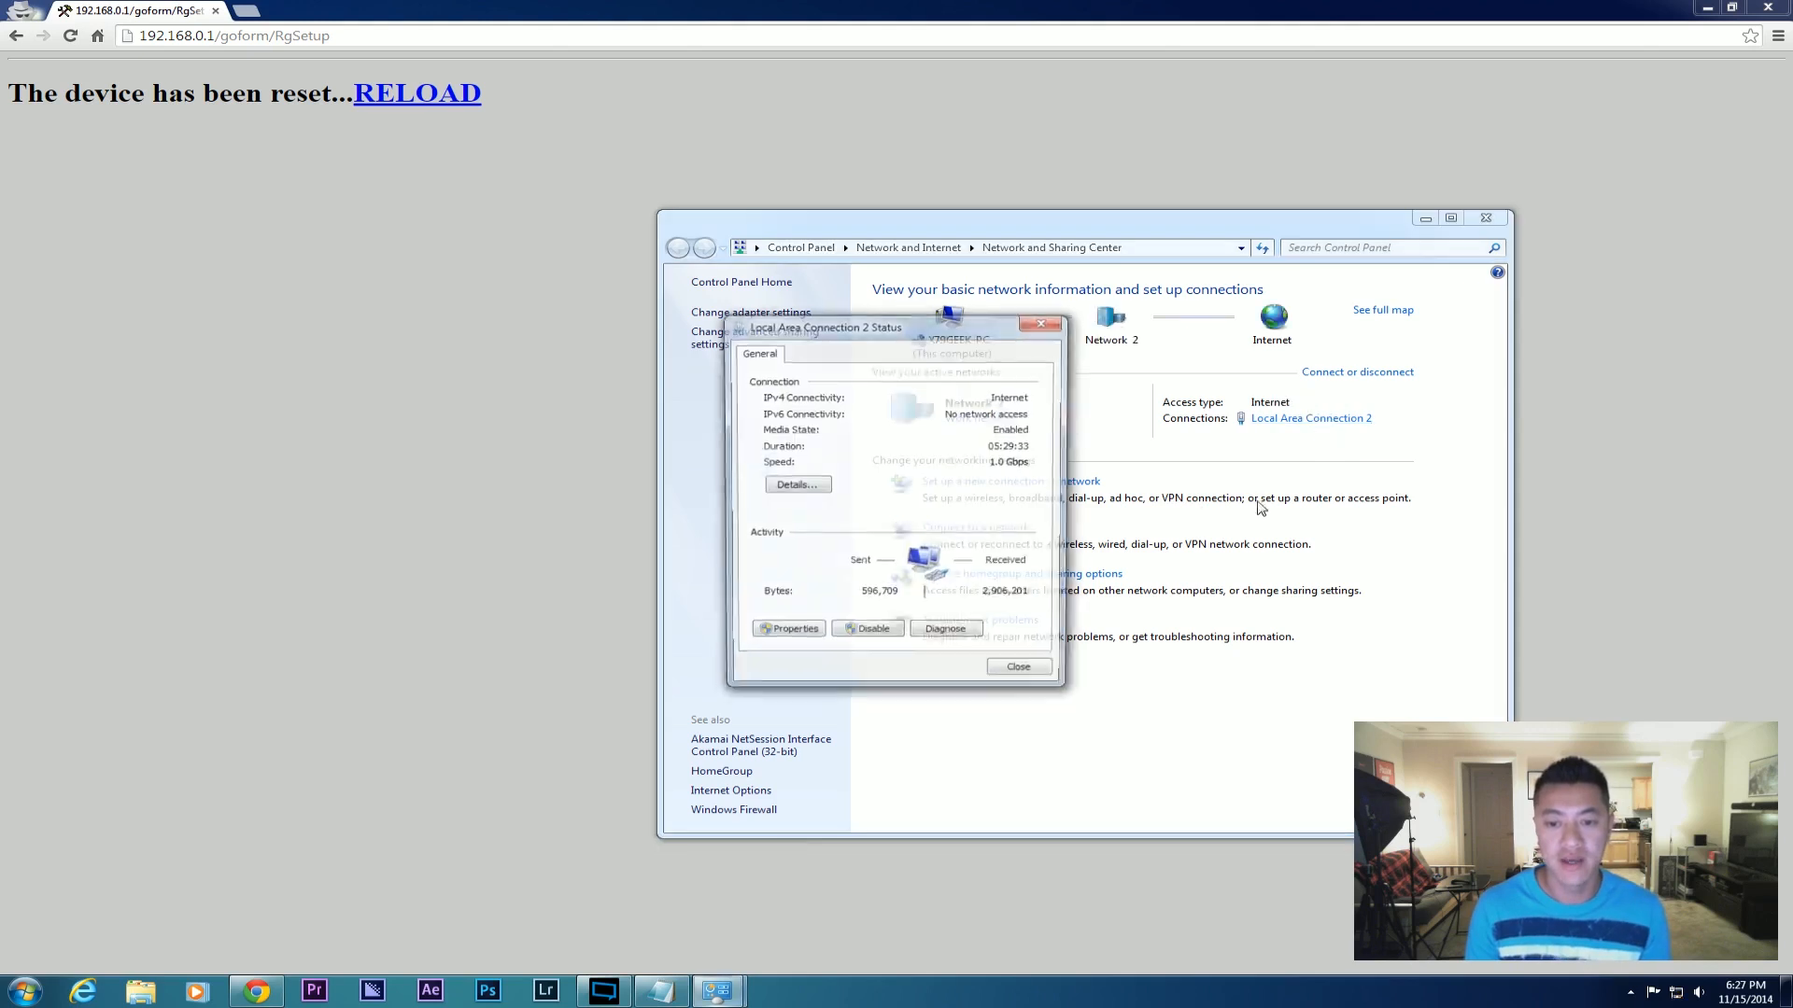
# View the network details of Local Area Connection 2.
pyautogui.click(799, 485)
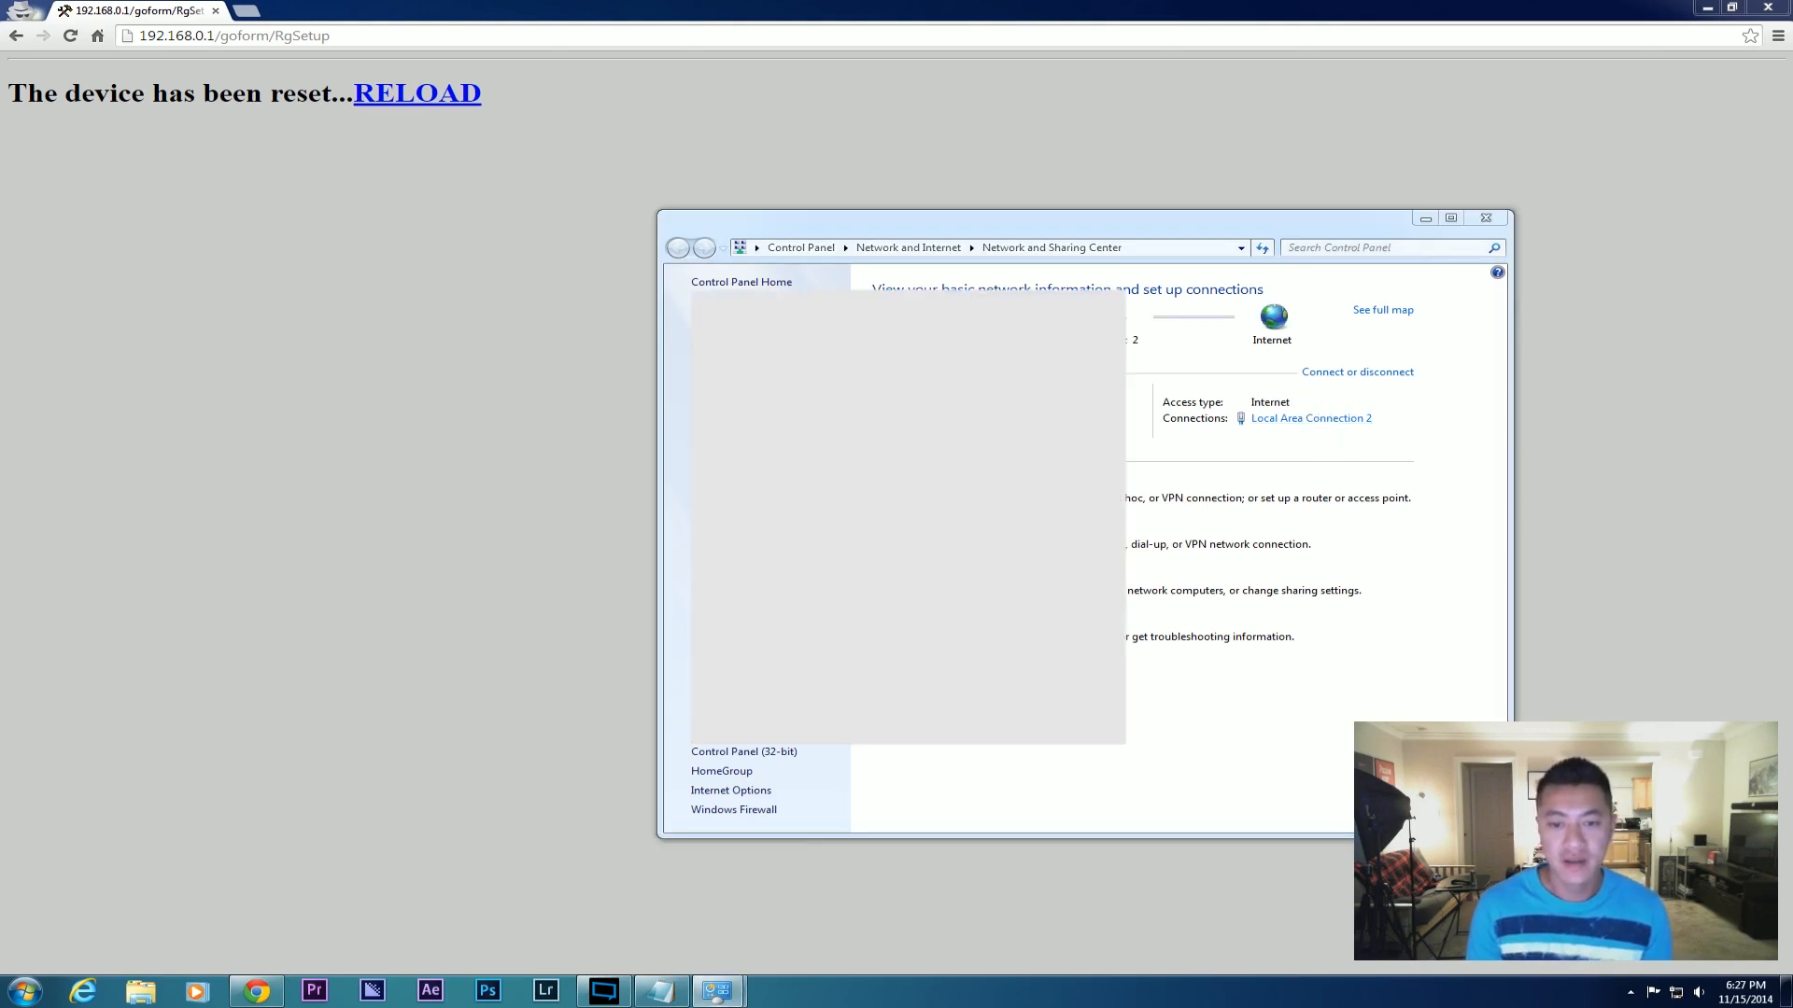
pyautogui.click(1034, 700)
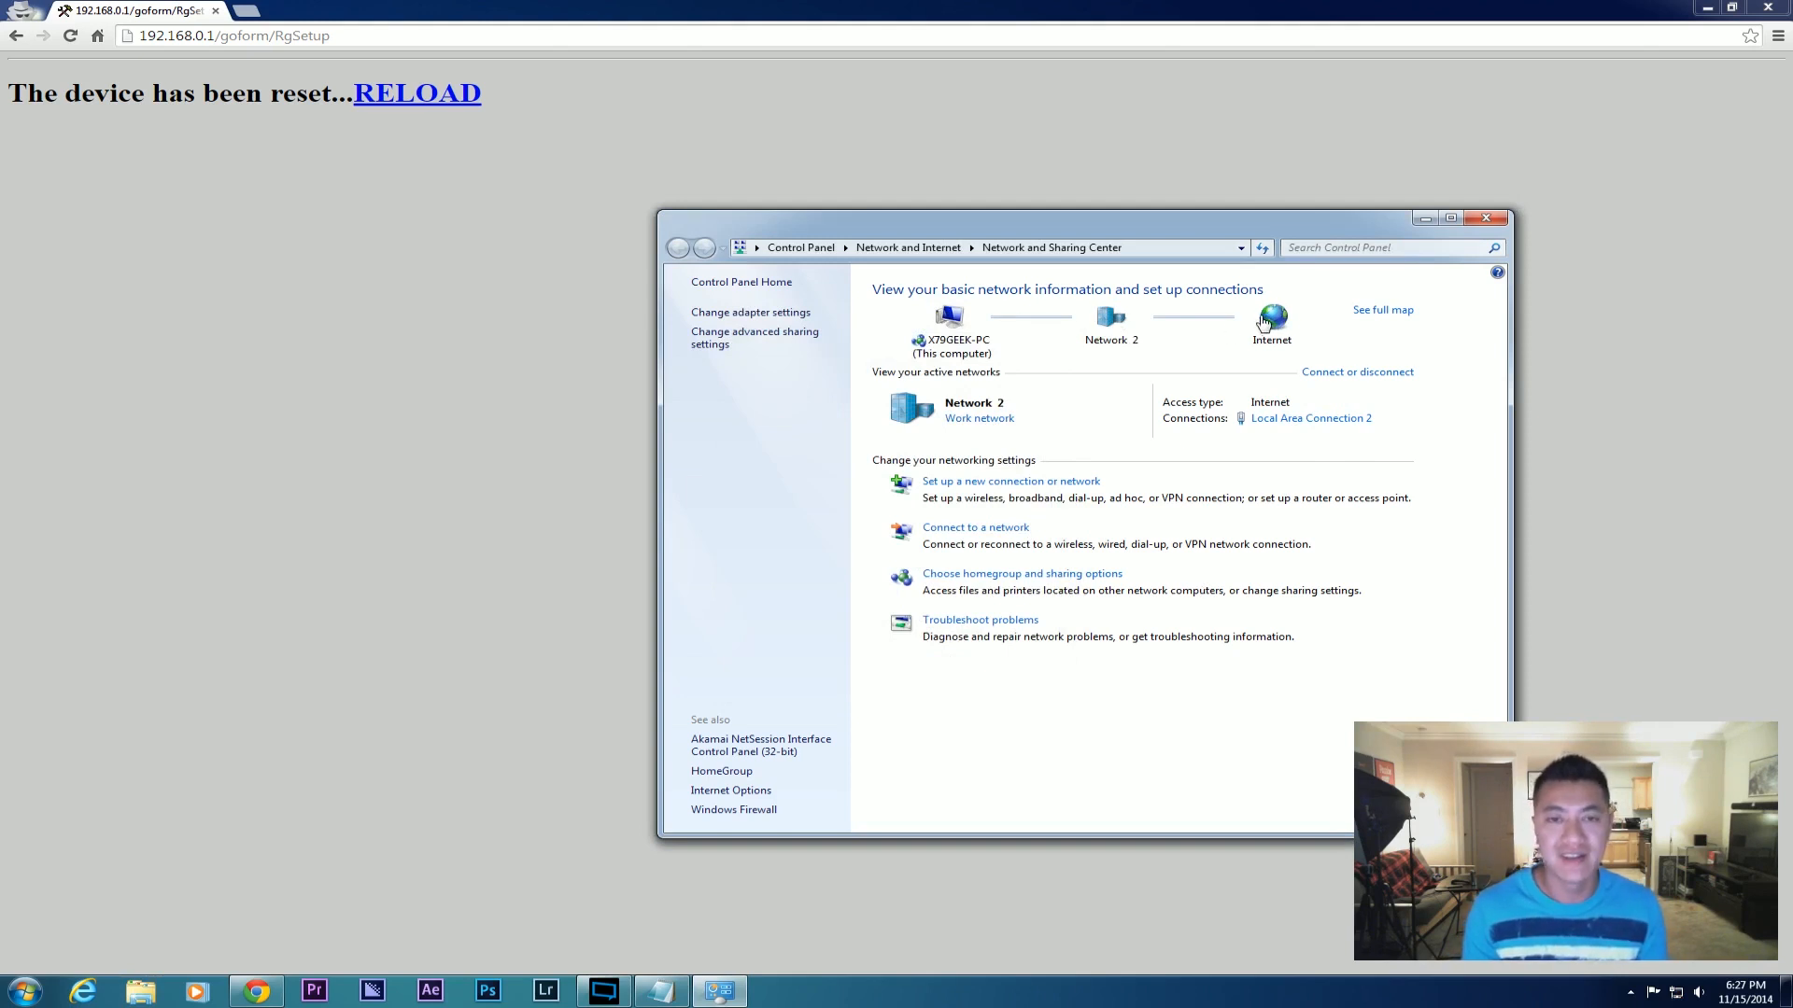
pyautogui.click(1289, 420)
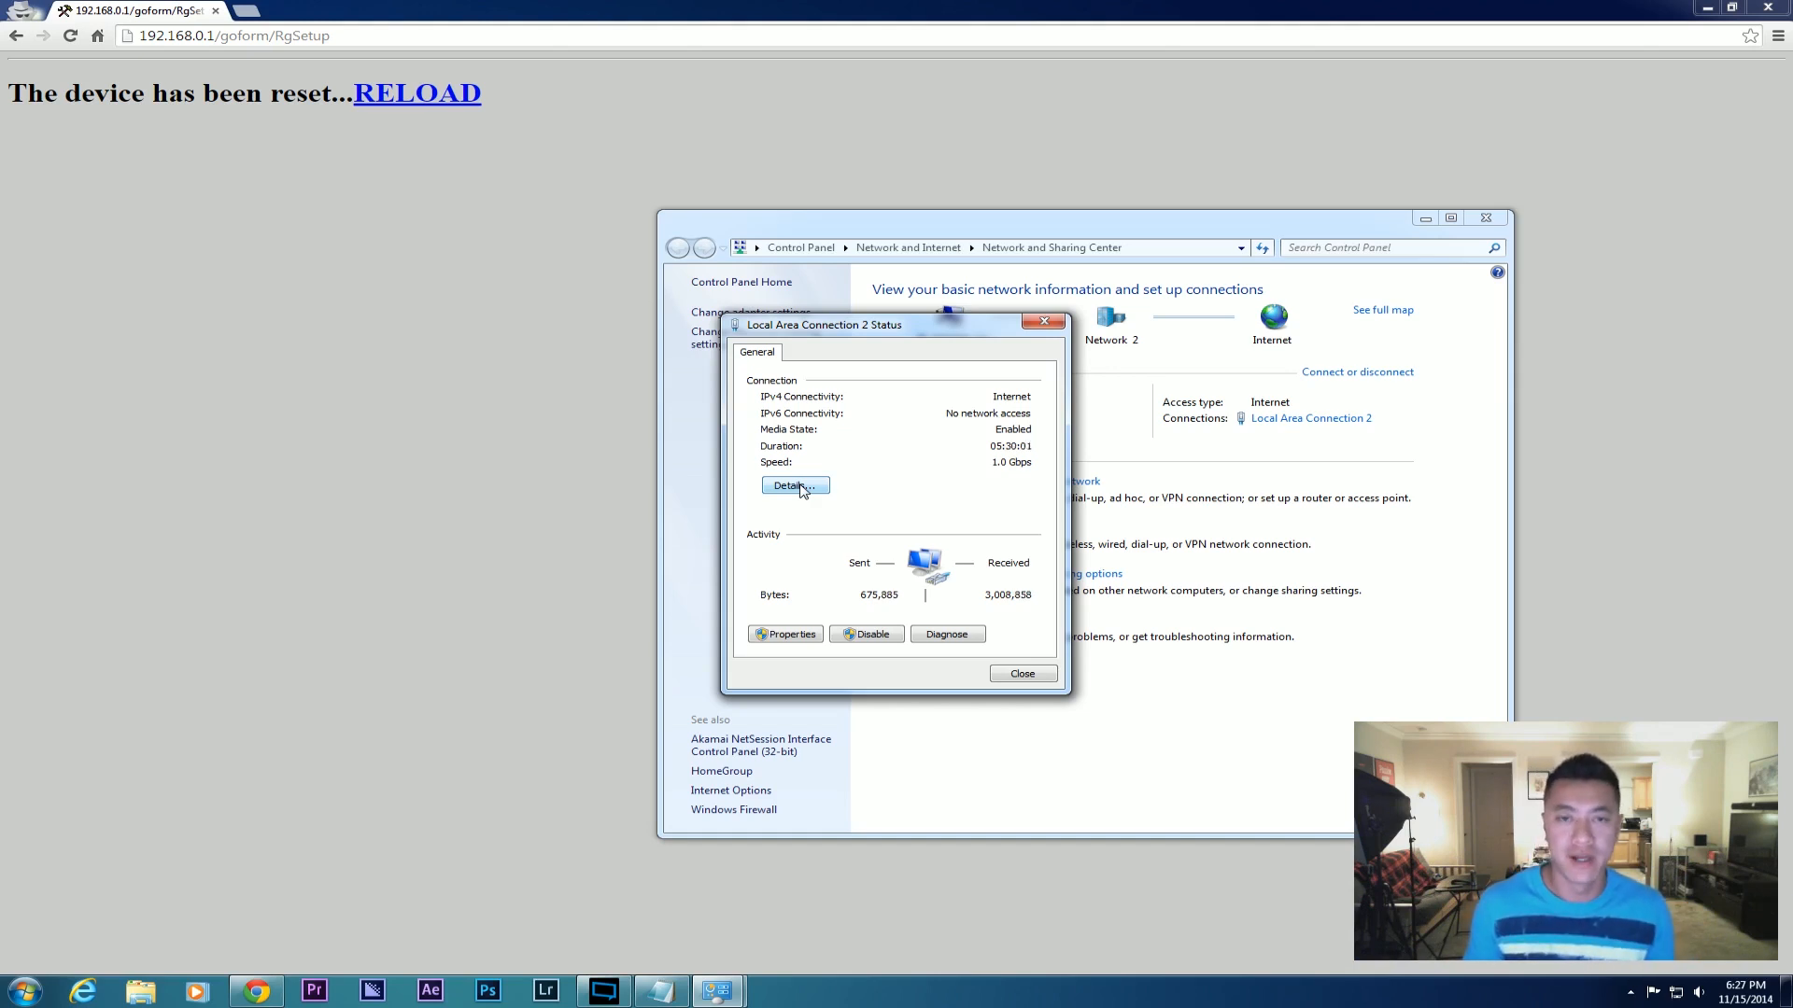
pyautogui.click(794, 486)
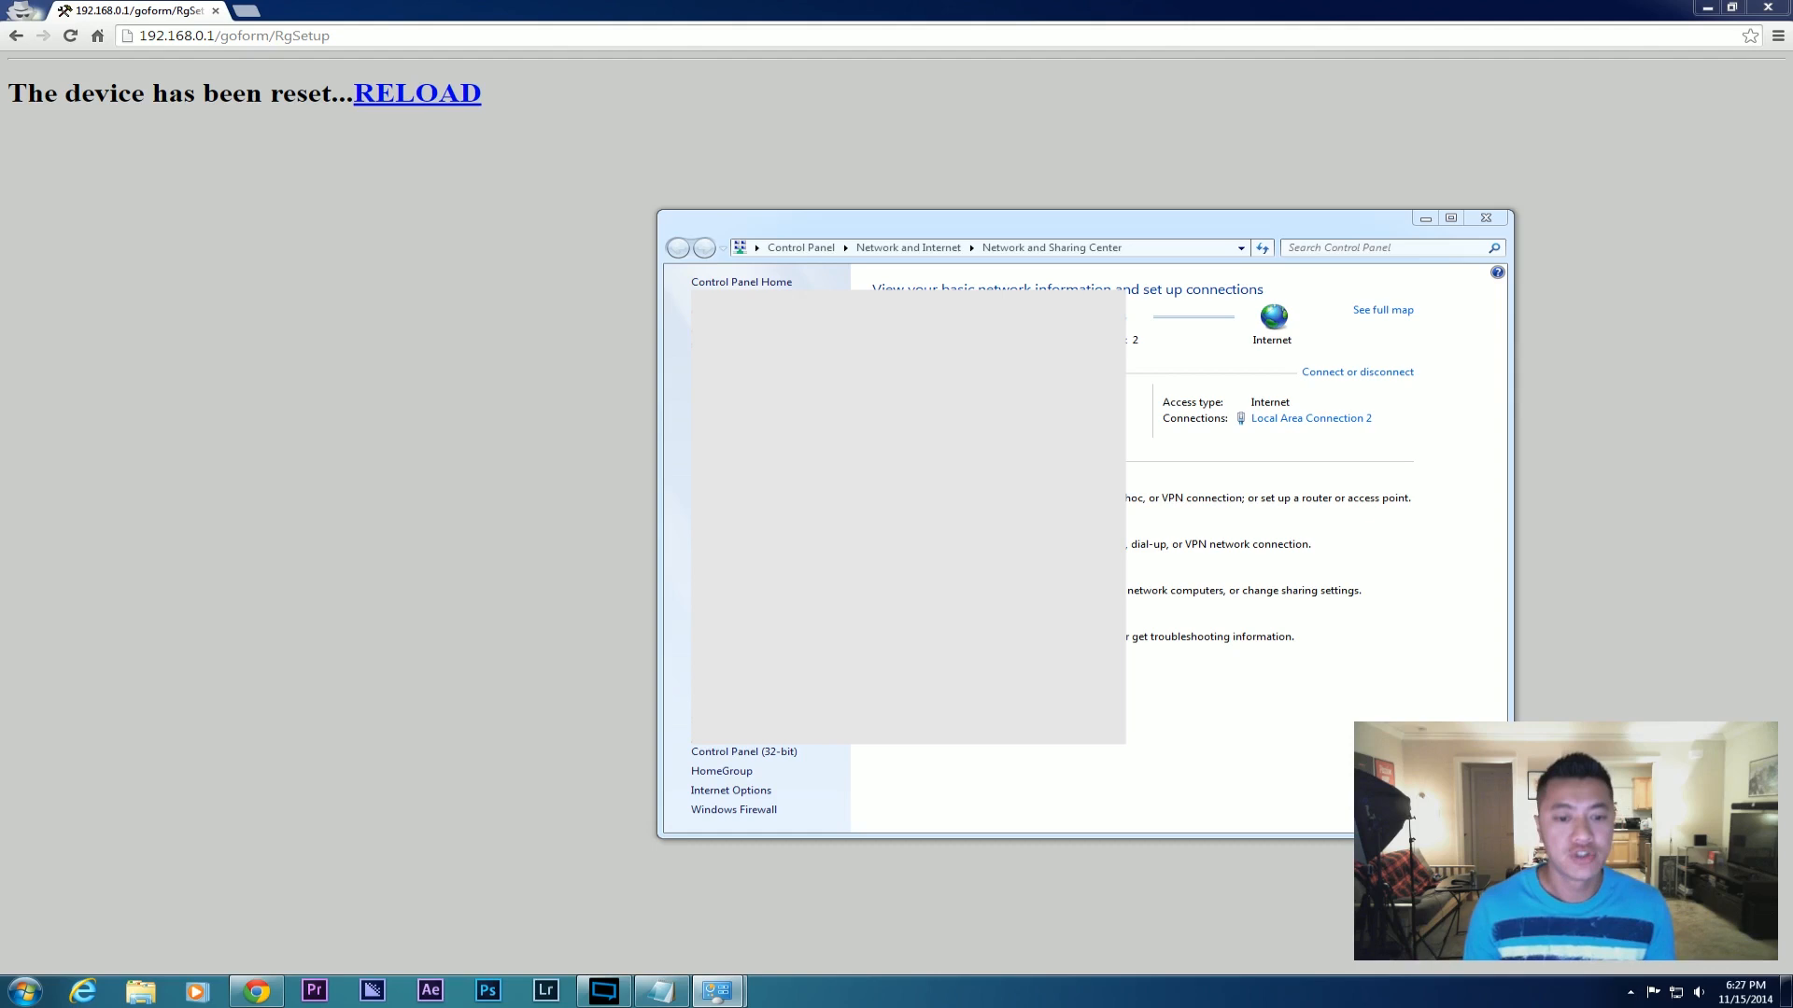
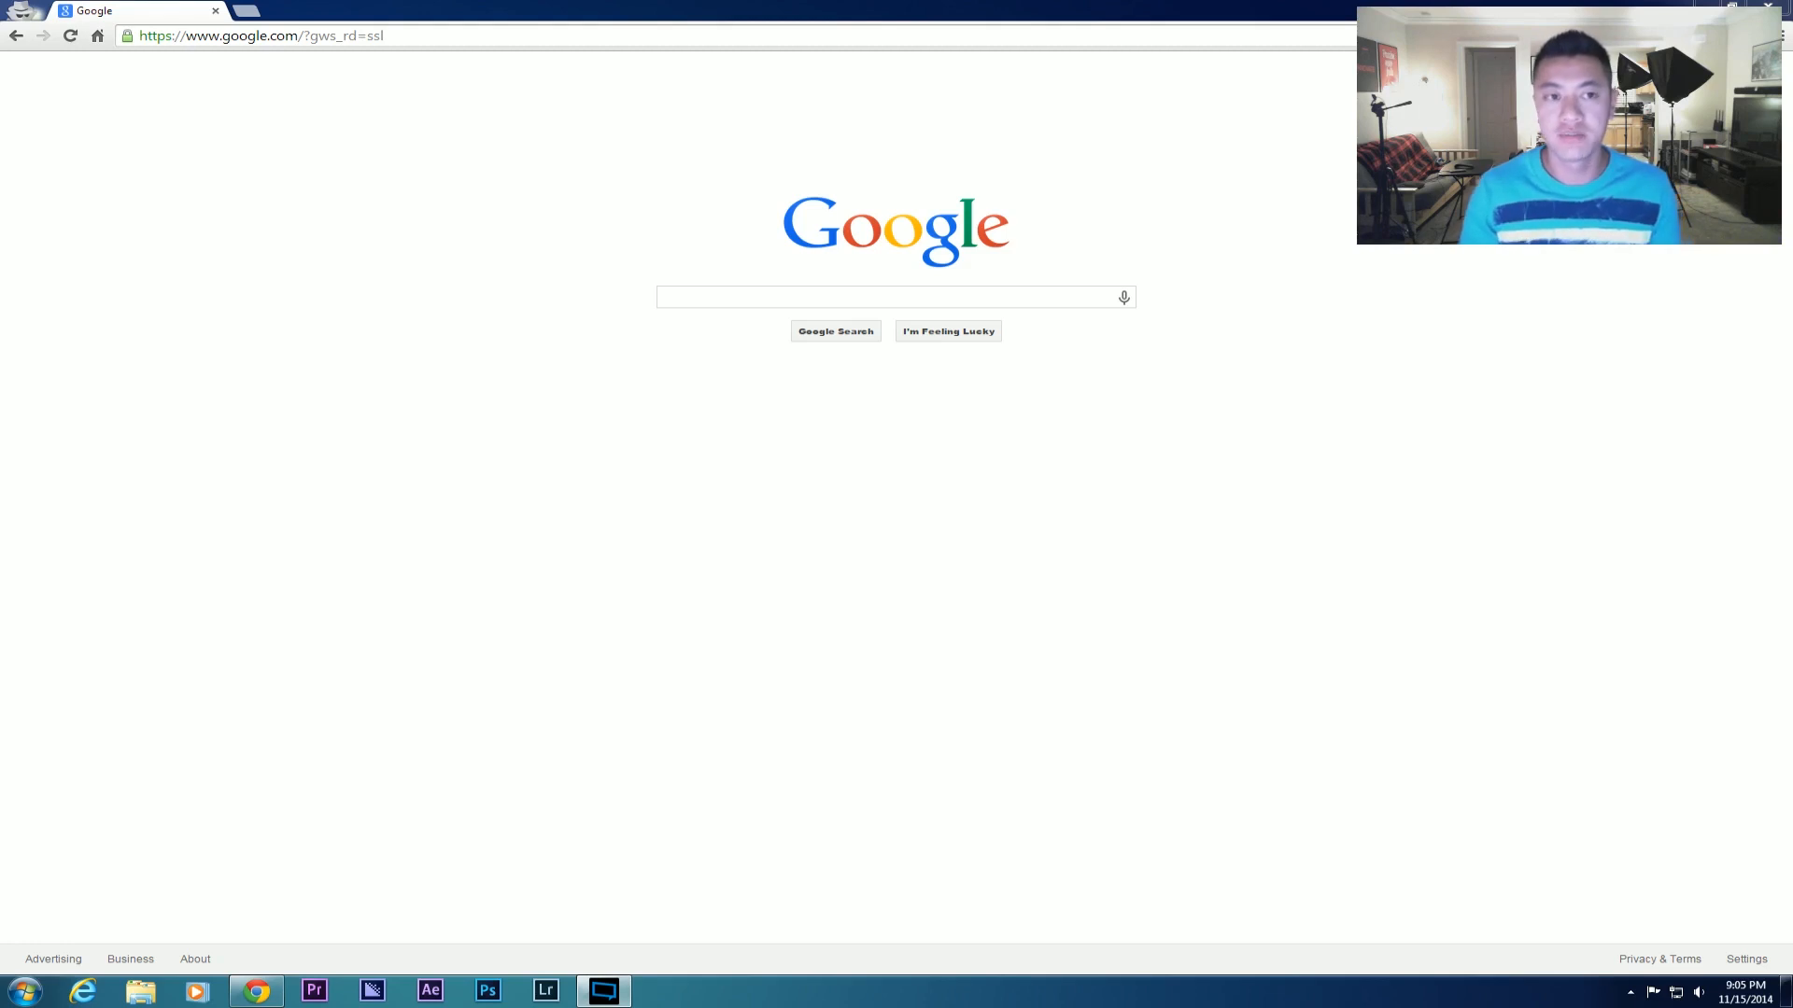
# Check the Windows network status, which shows Network 4 connected with Internet access.
pyautogui.click(374, 35)
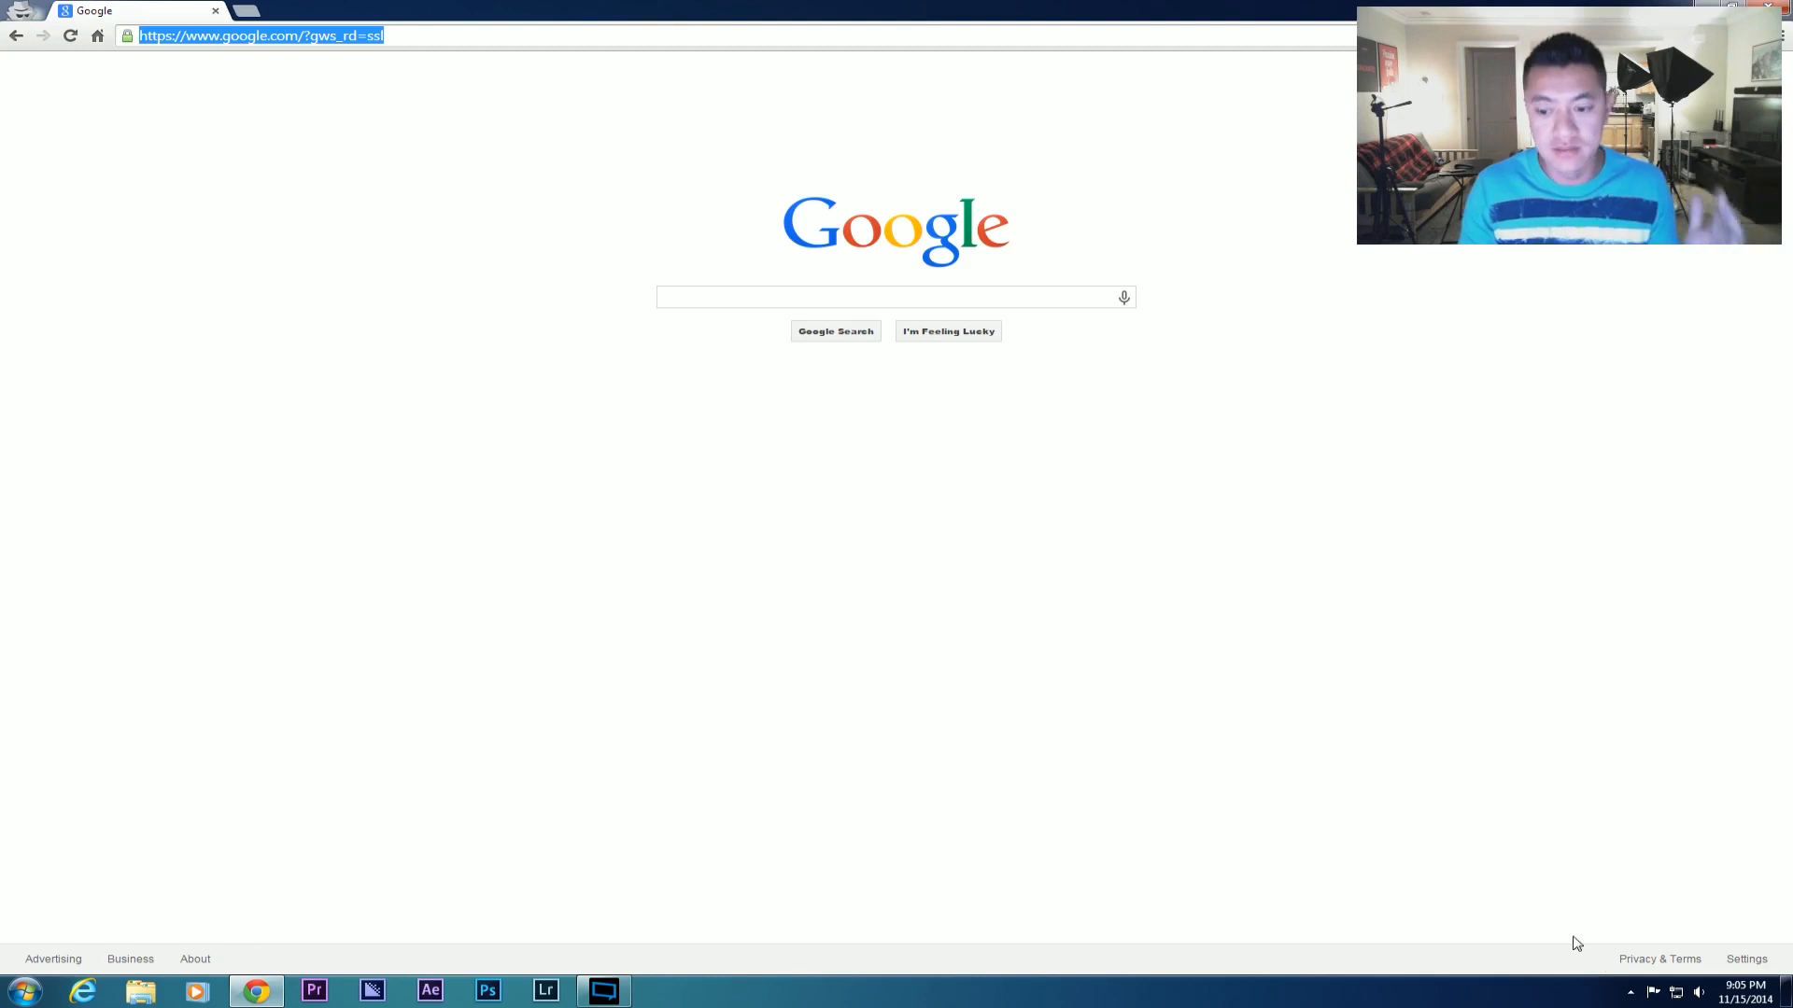
pyautogui.click(1678, 997)
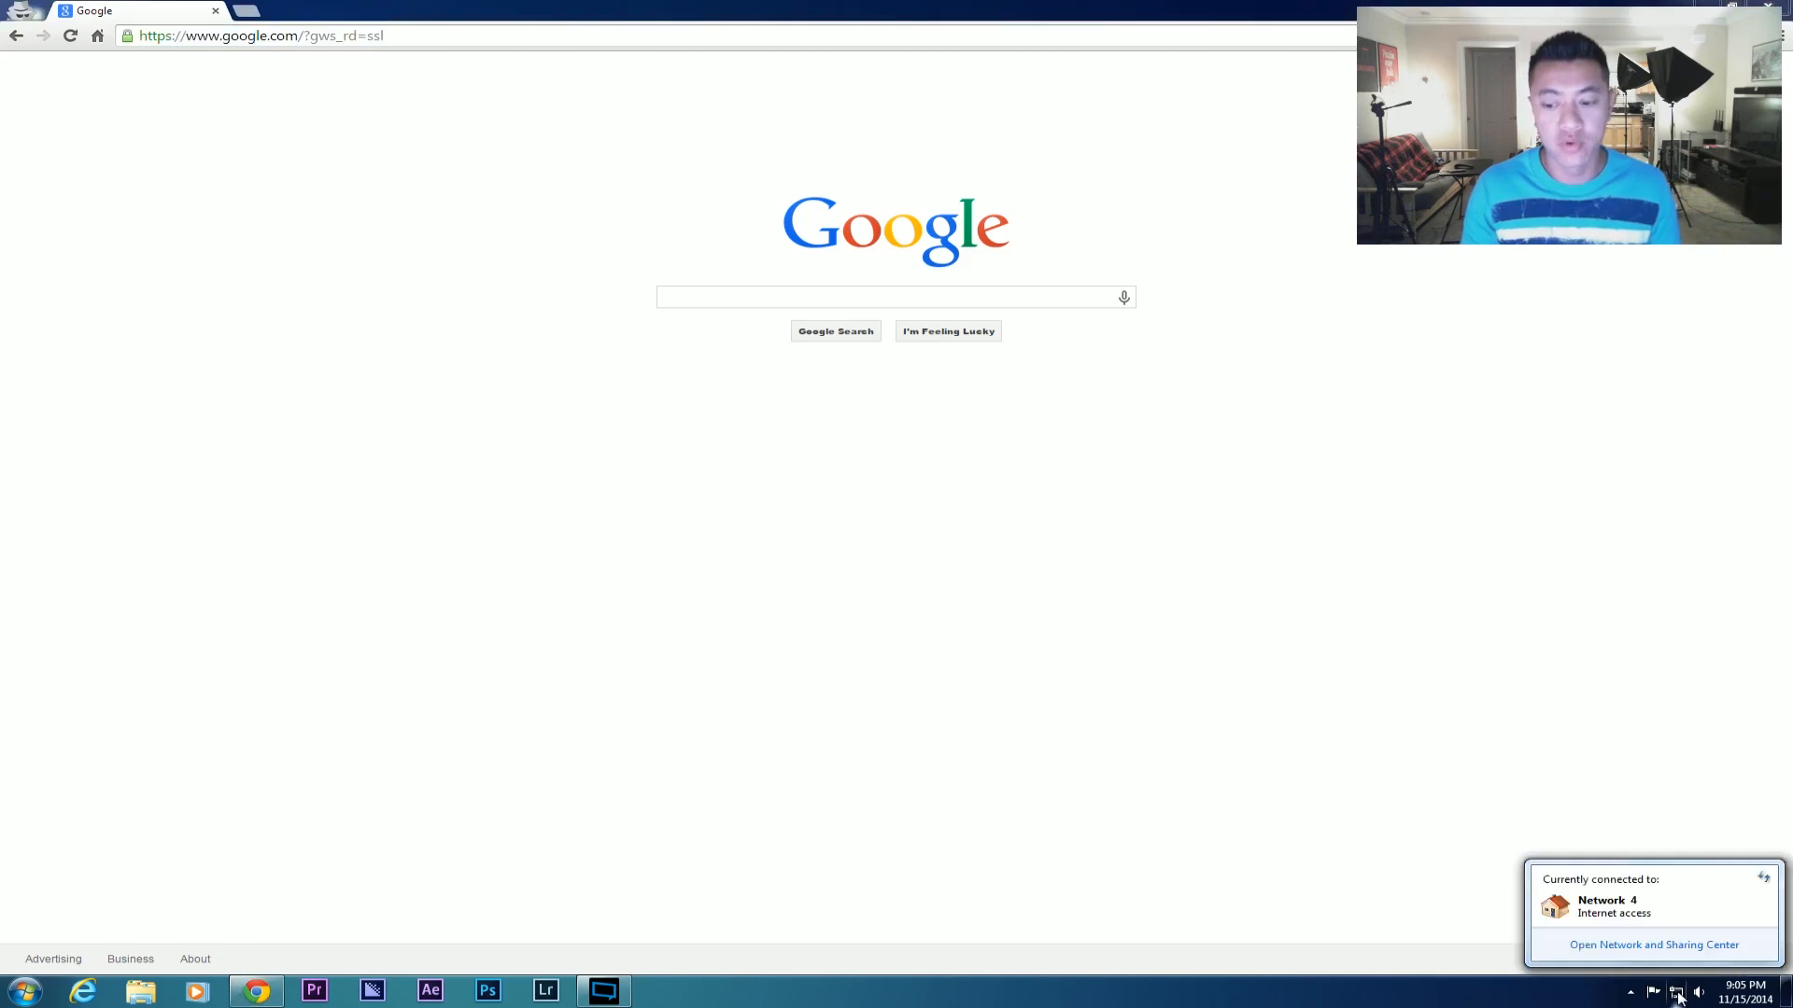
# Read the Local Area Connection details to confirm the IPv4 gateway 192.168.29.1, then close both windows.
pyautogui.click(1674, 946)
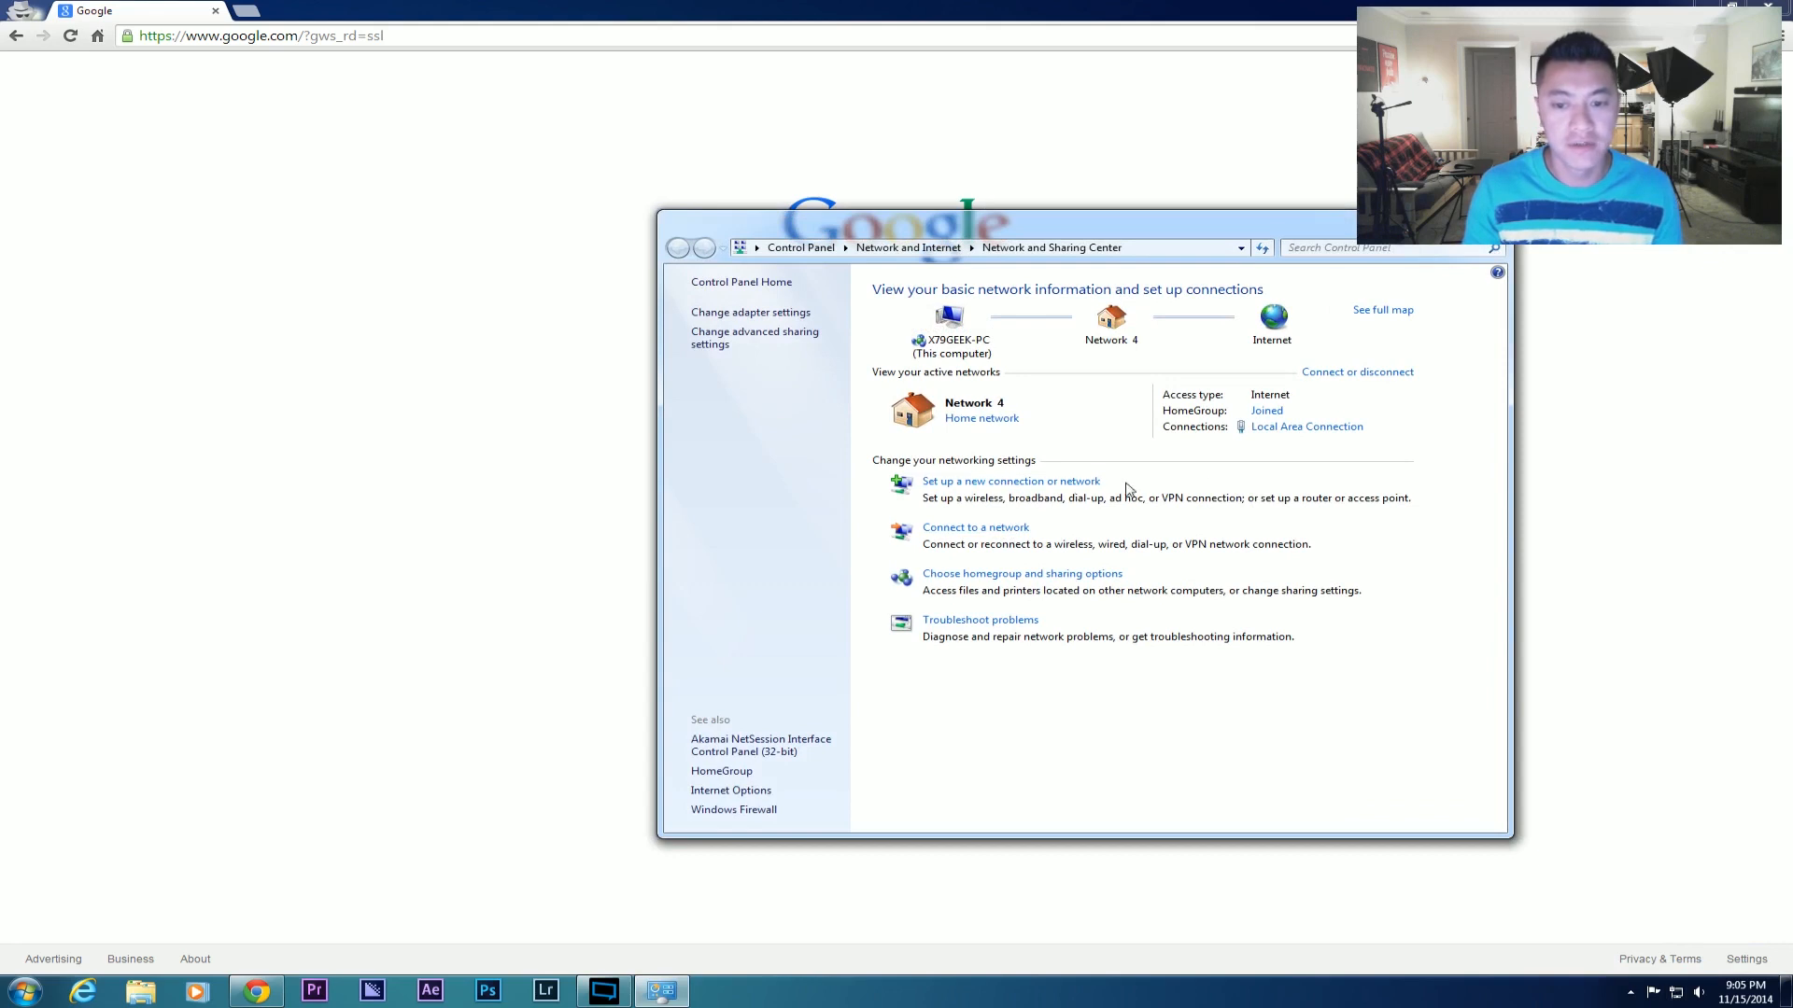
pyautogui.click(1272, 429)
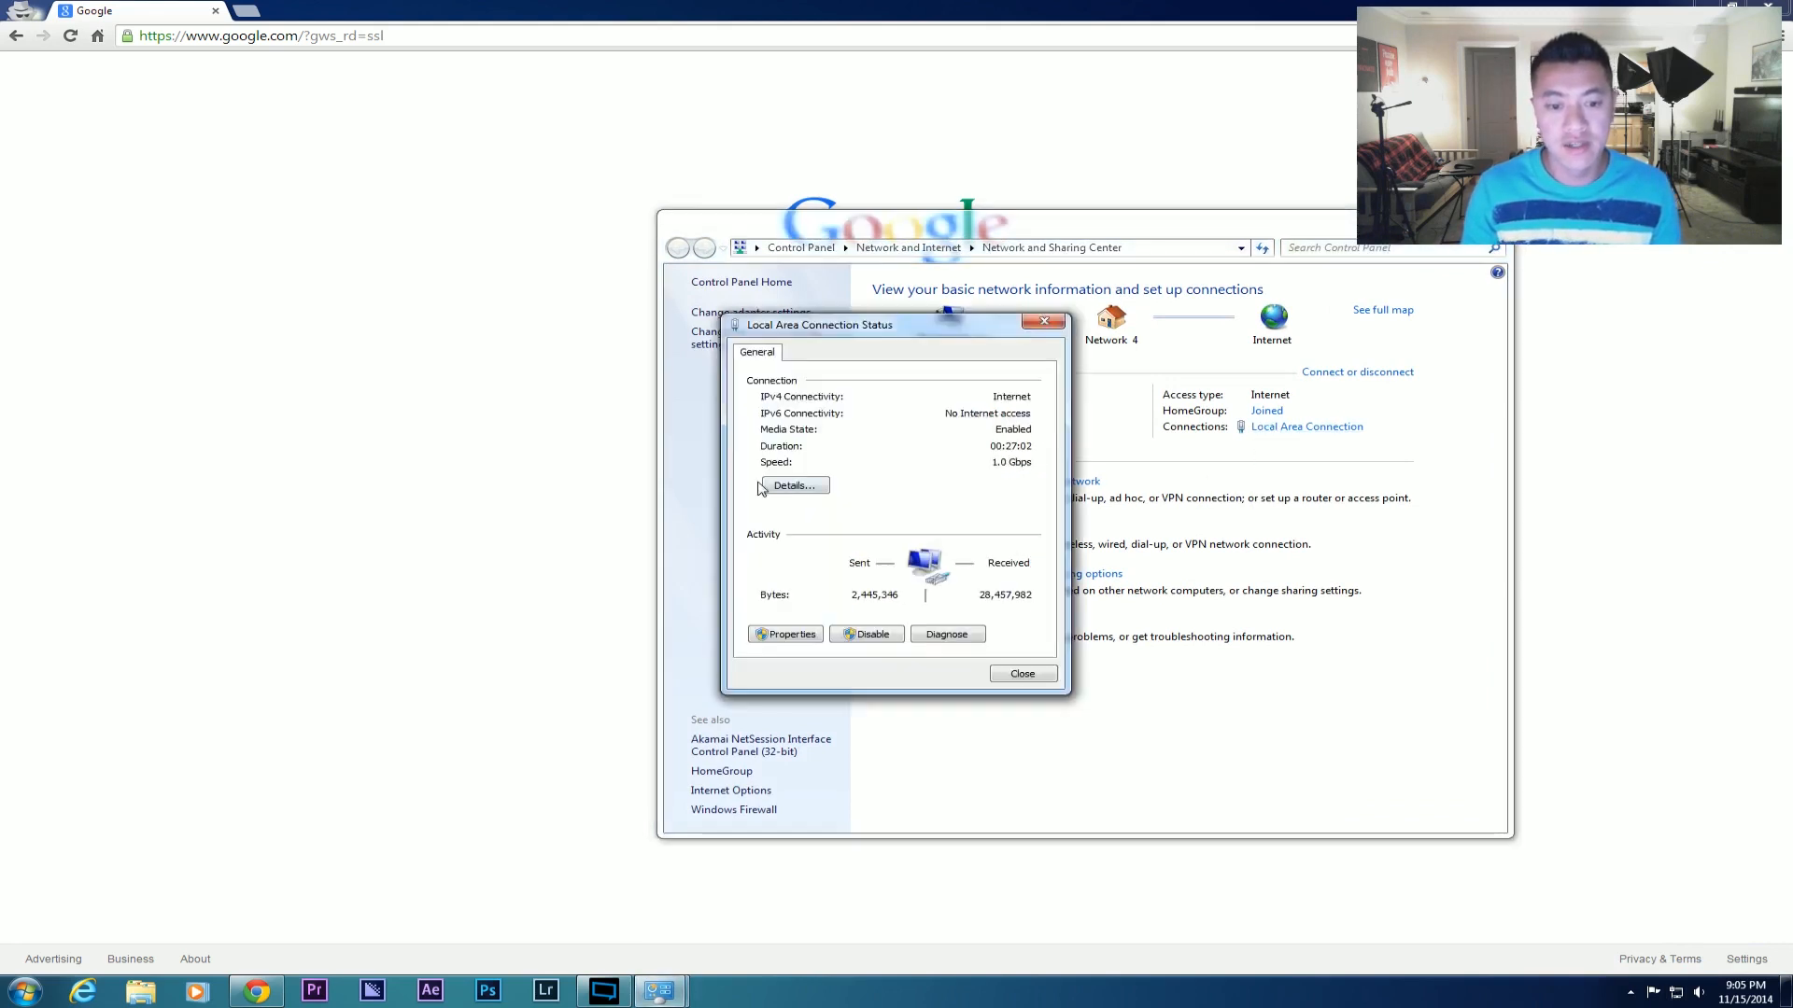
pyautogui.click(793, 487)
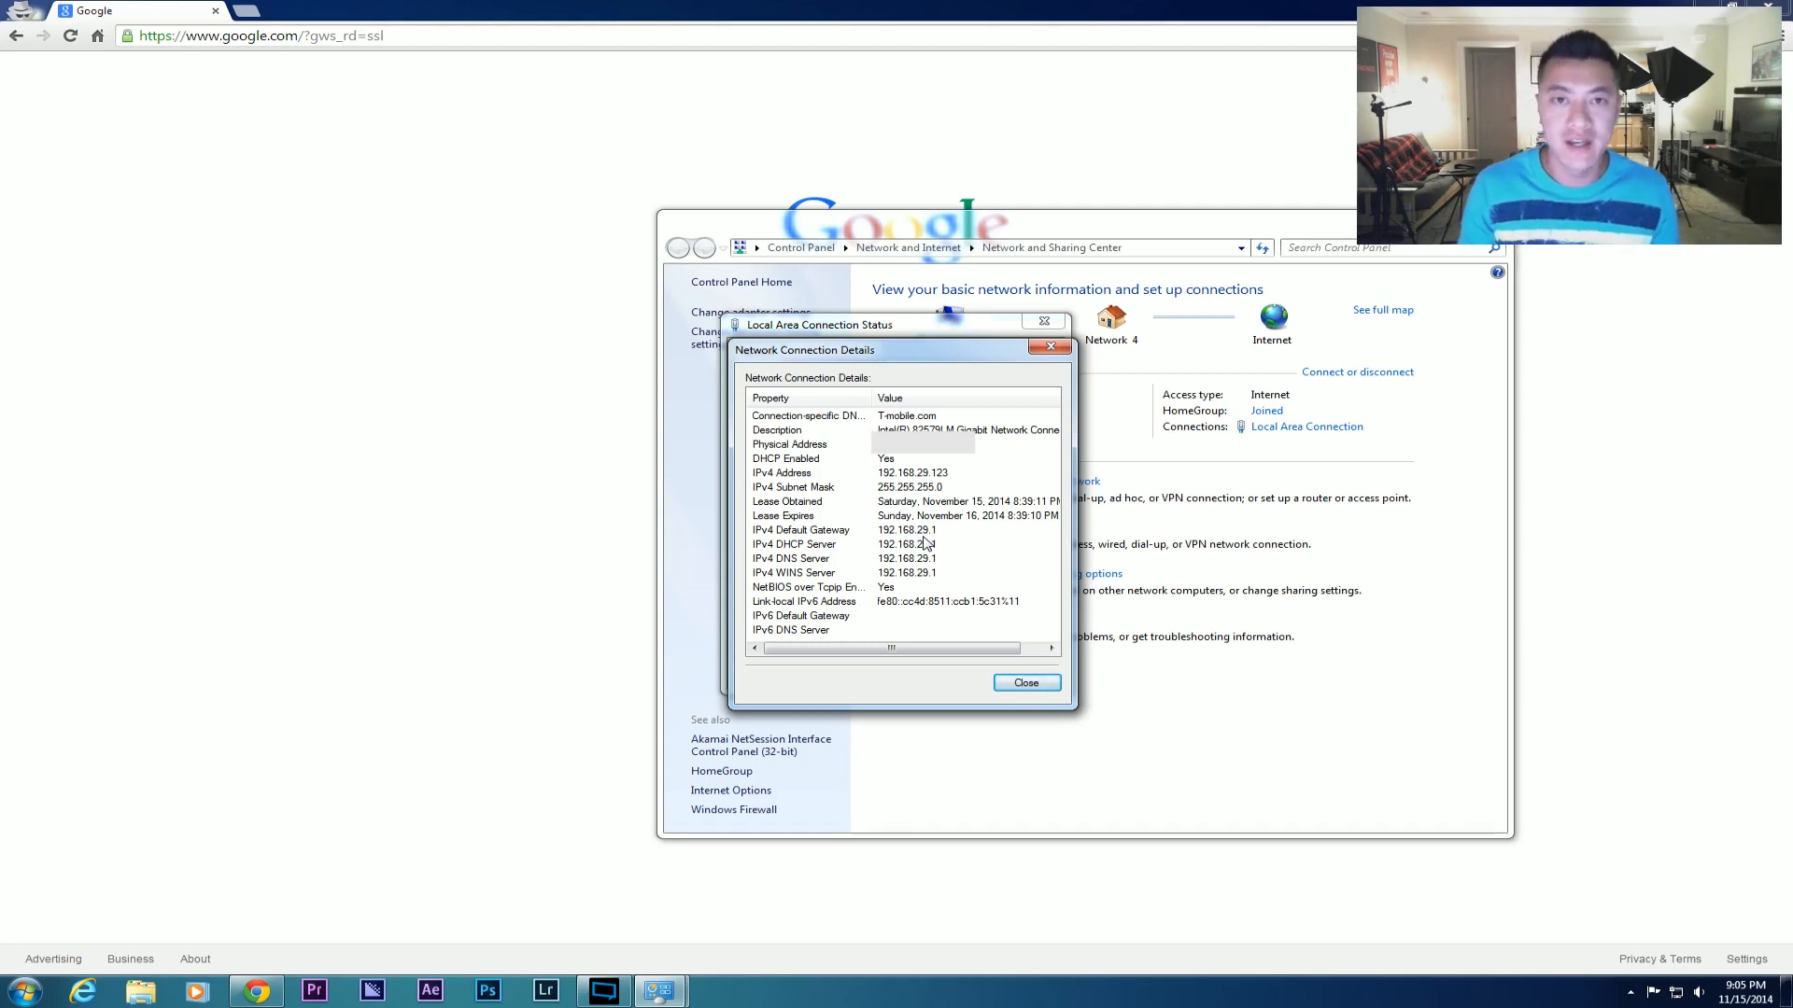
pyautogui.click(1021, 682)
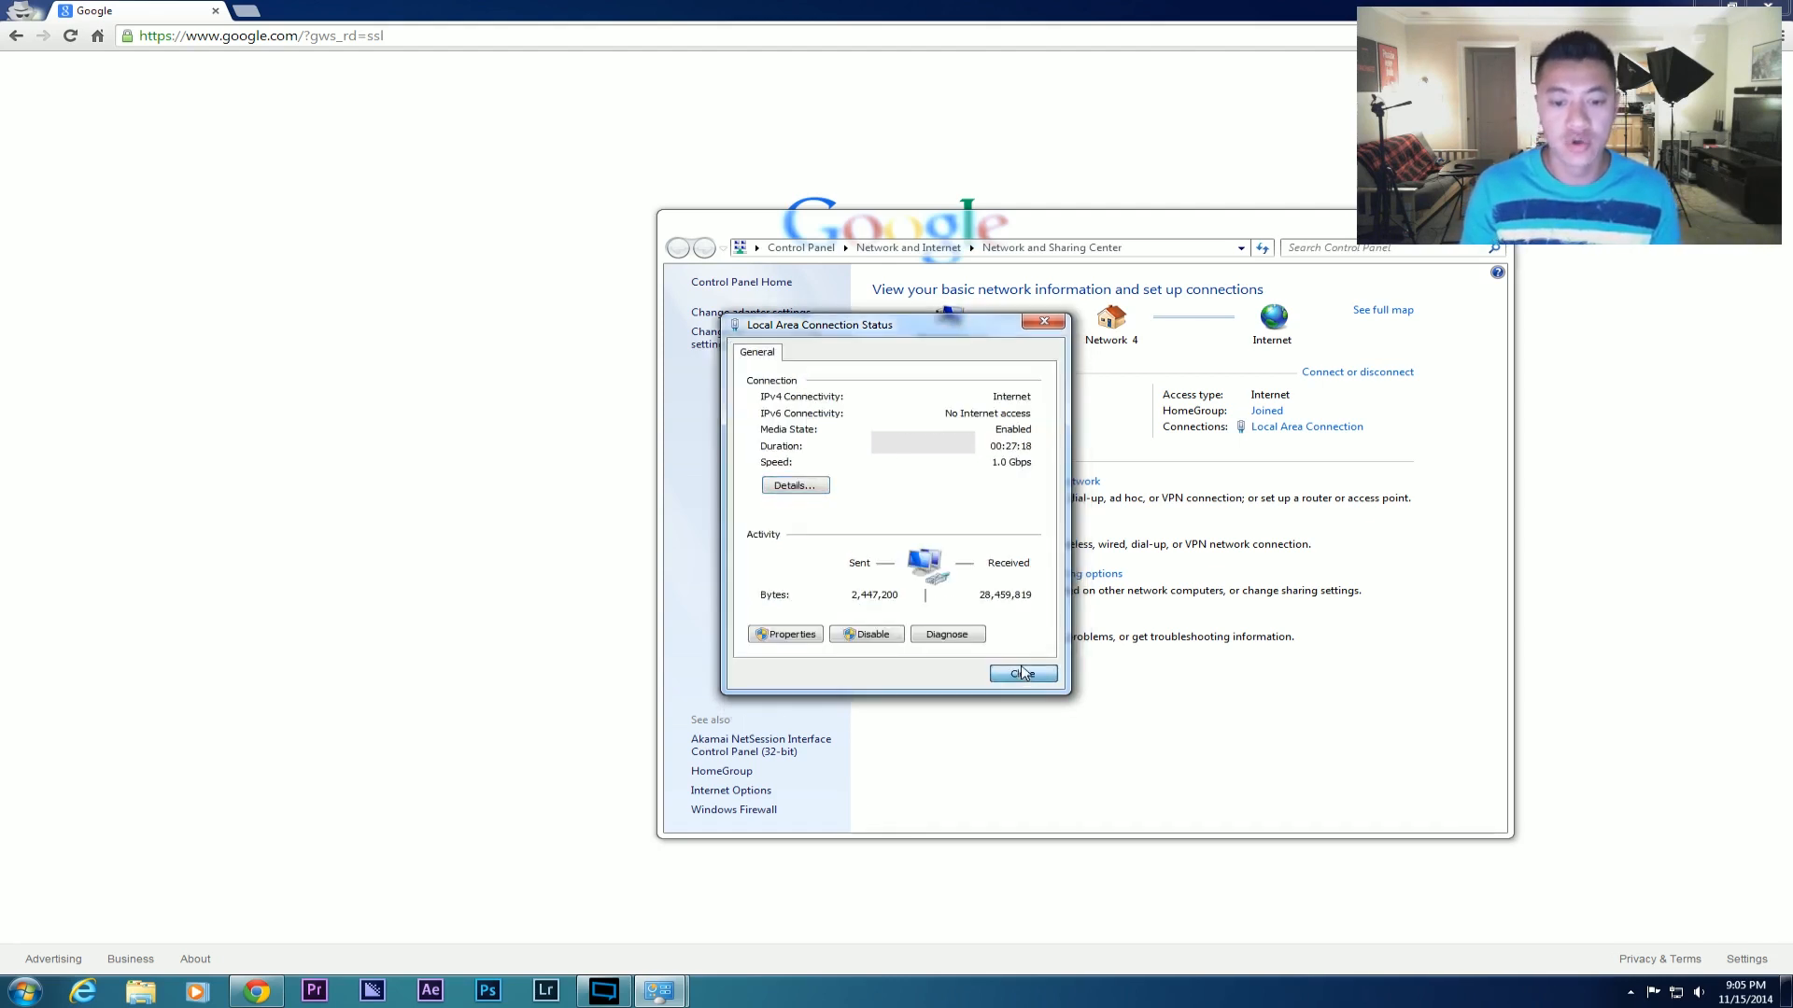
pyautogui.click(1024, 674)
# Load the router admin address 192.168.29.1 in Chrome to reach its login prompt.
pyautogui.click(1484, 217)
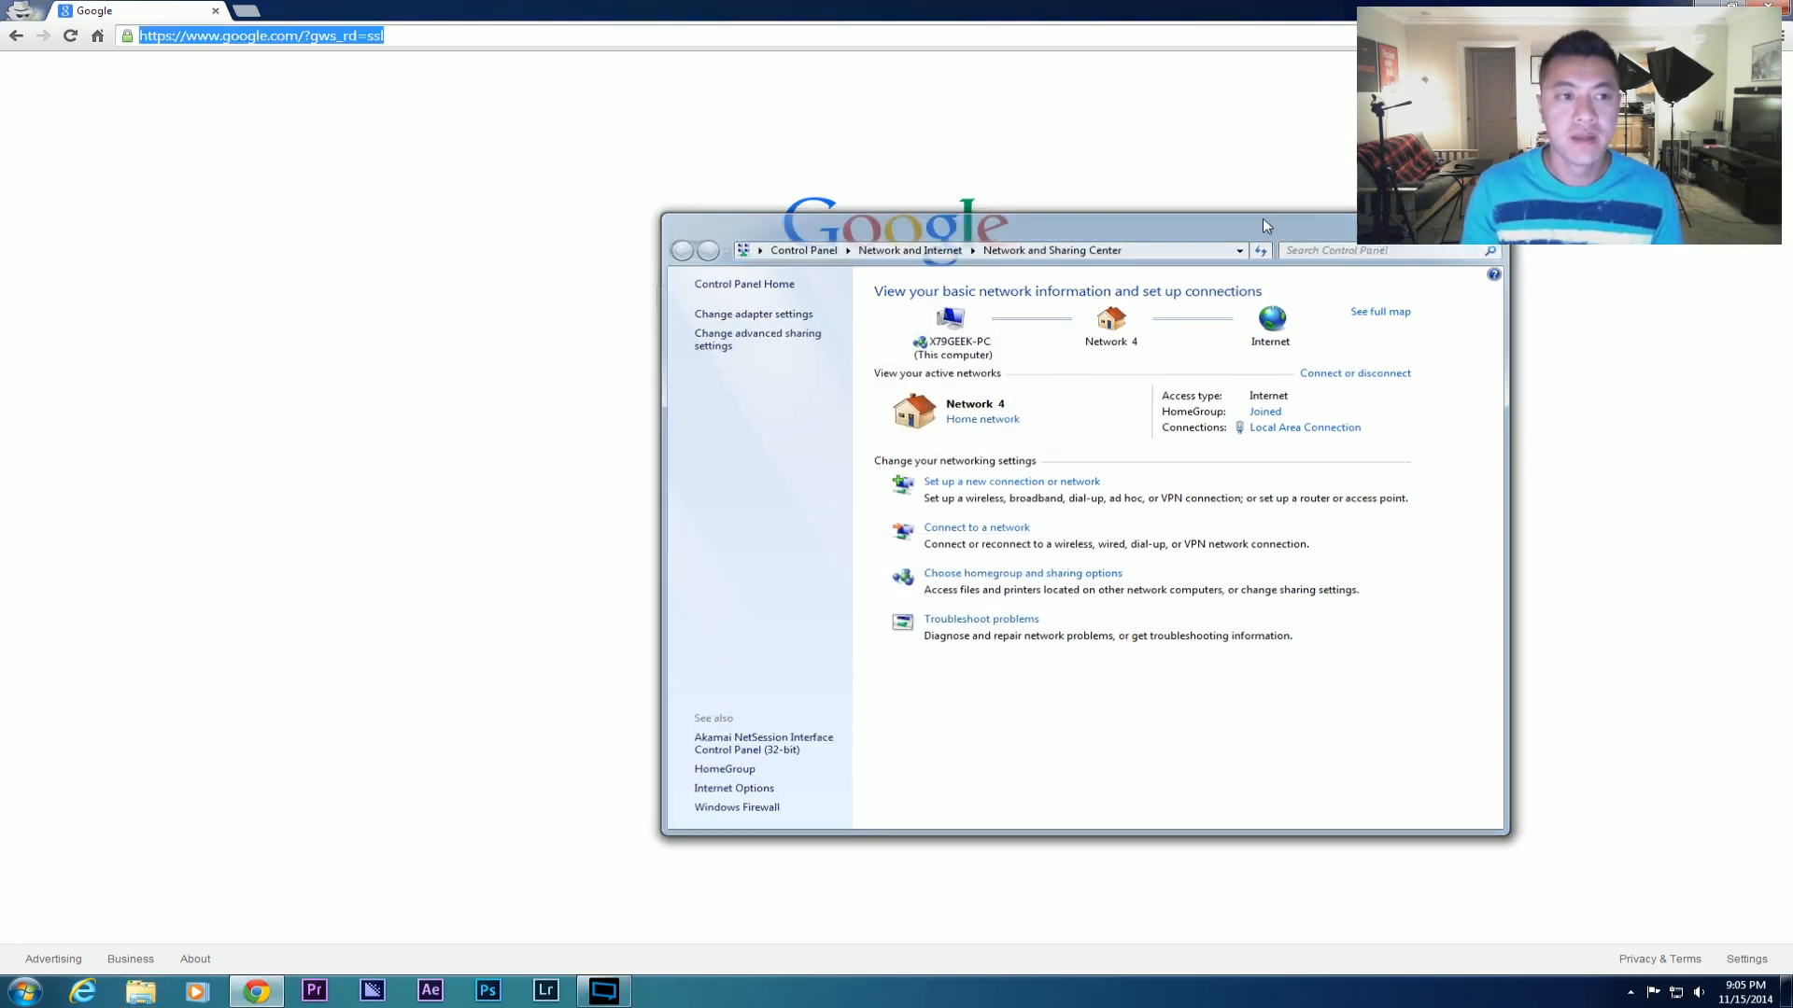
pyautogui.write('1')
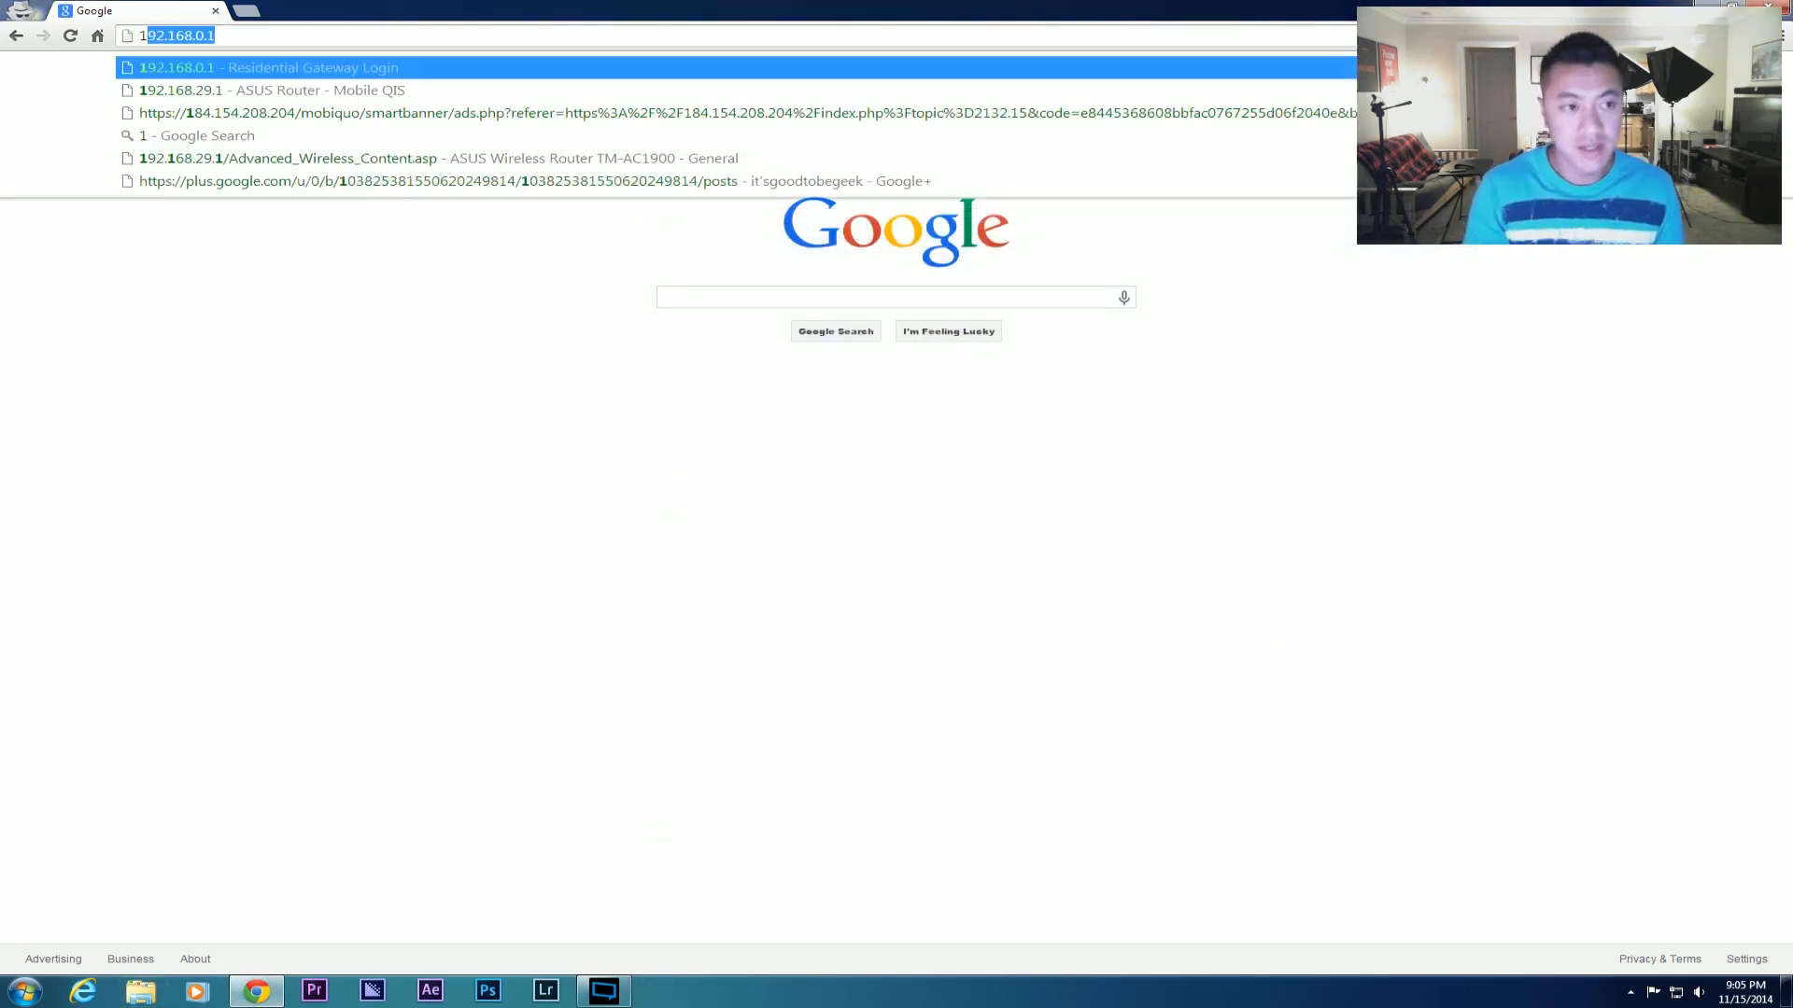
pyautogui.write('92.168.2')
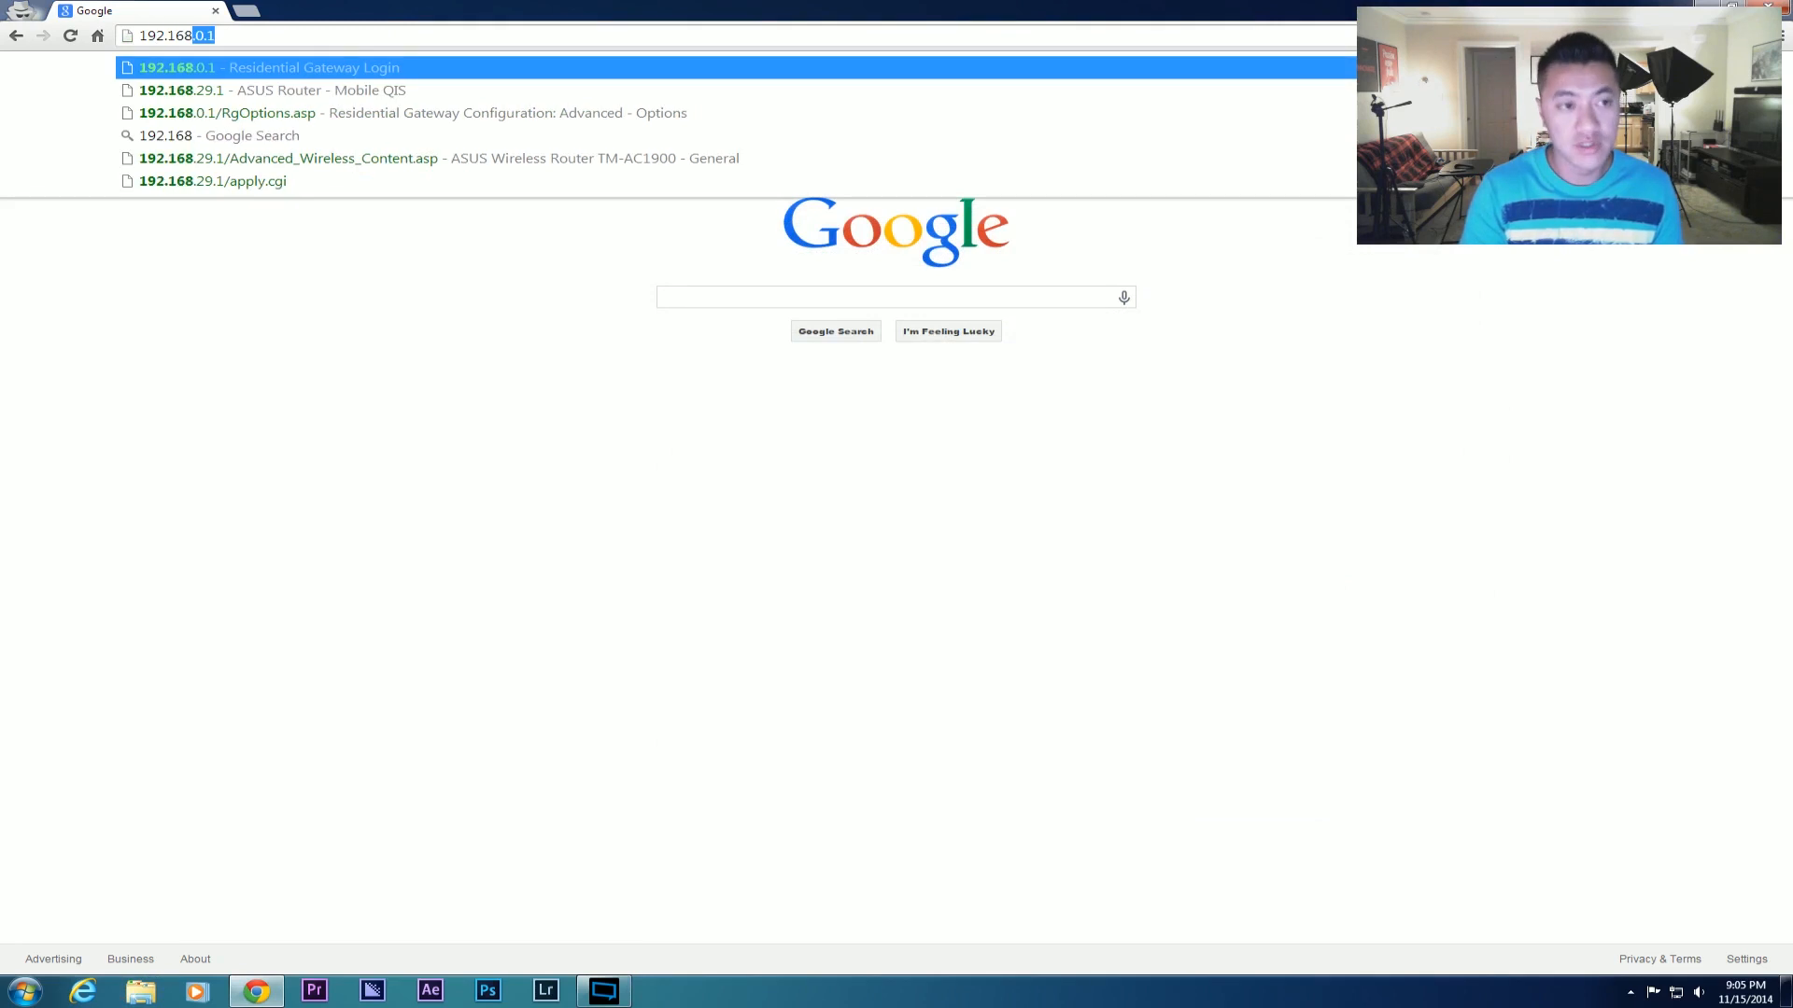
pyautogui.write('9.1')
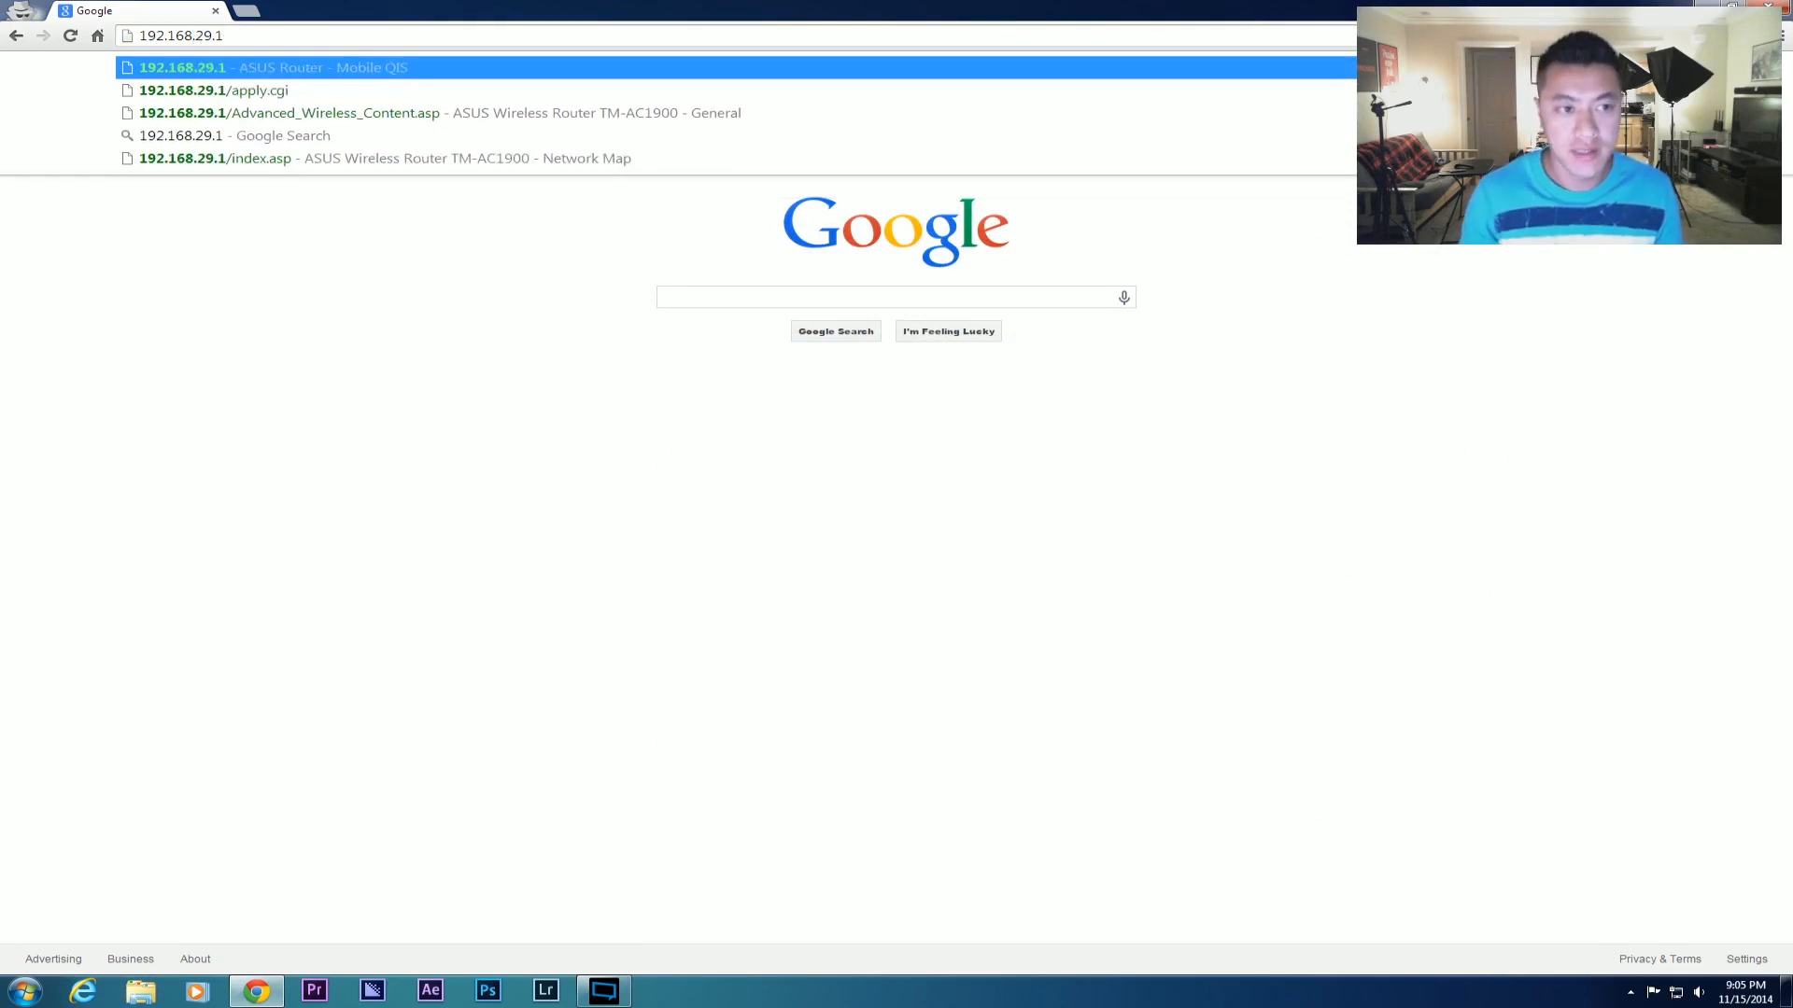
pyautogui.press('Return')
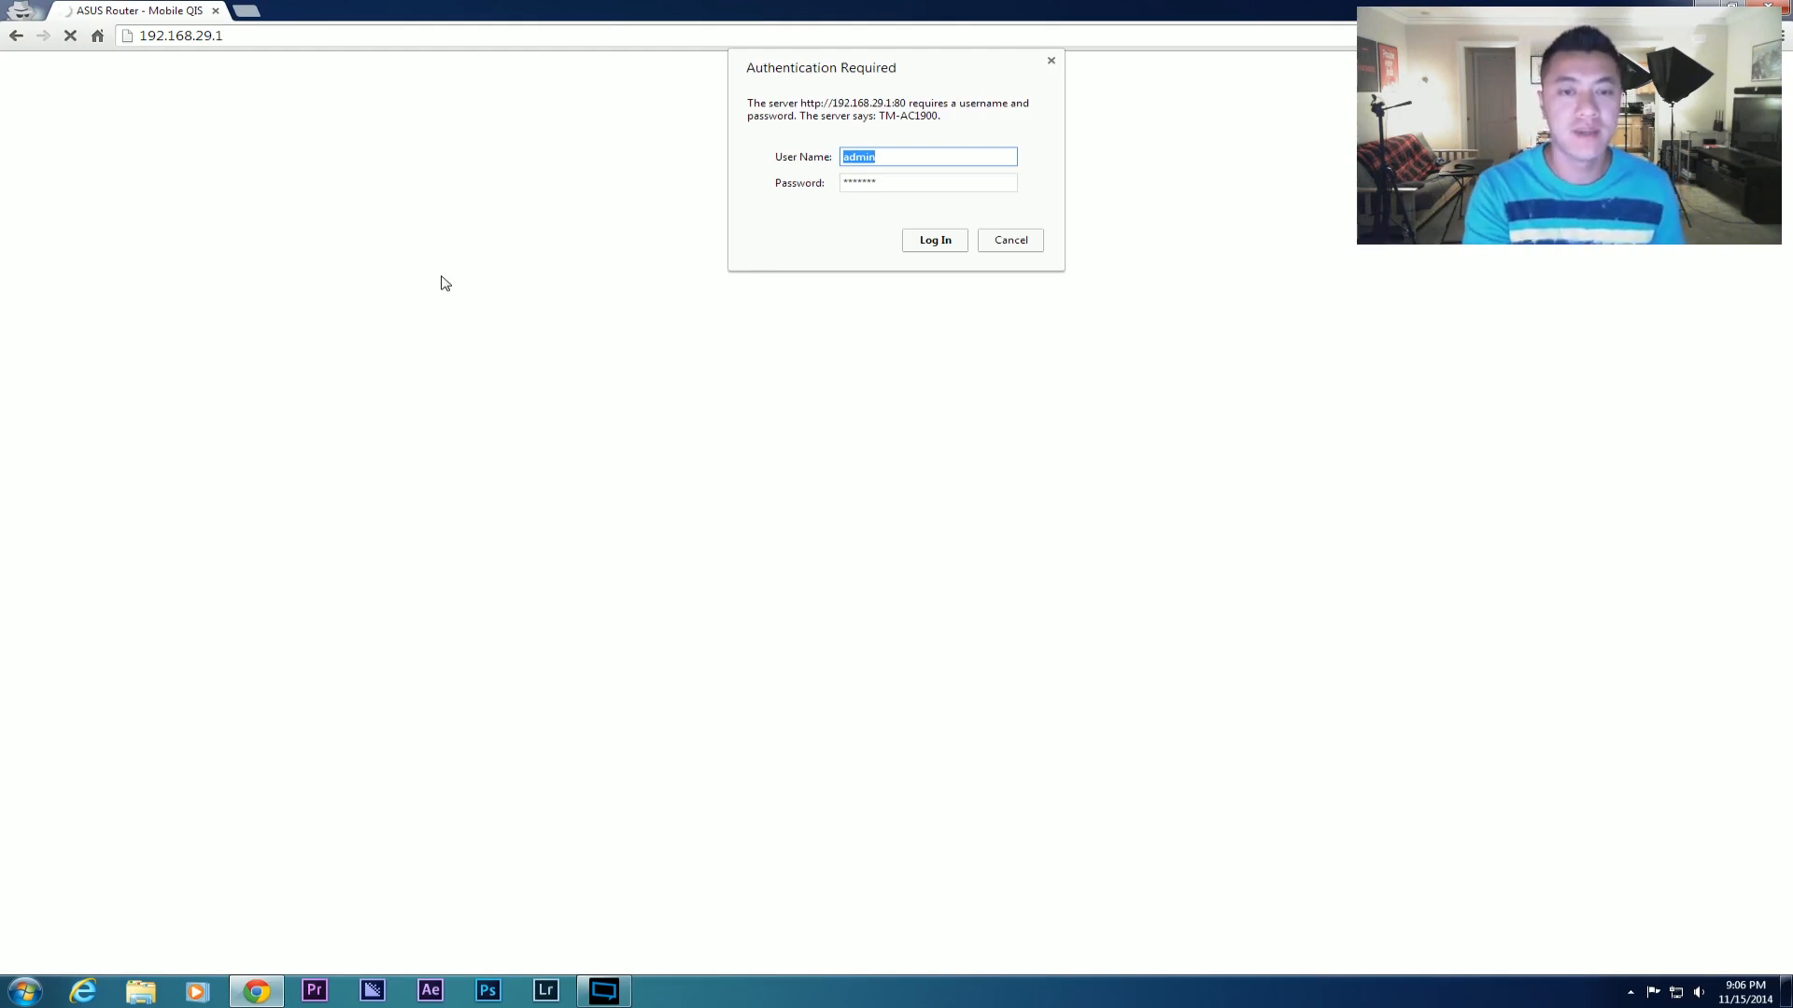
# Log in with the saved credentials and choose No for the default wireless security settings.
pyautogui.click(902, 247)
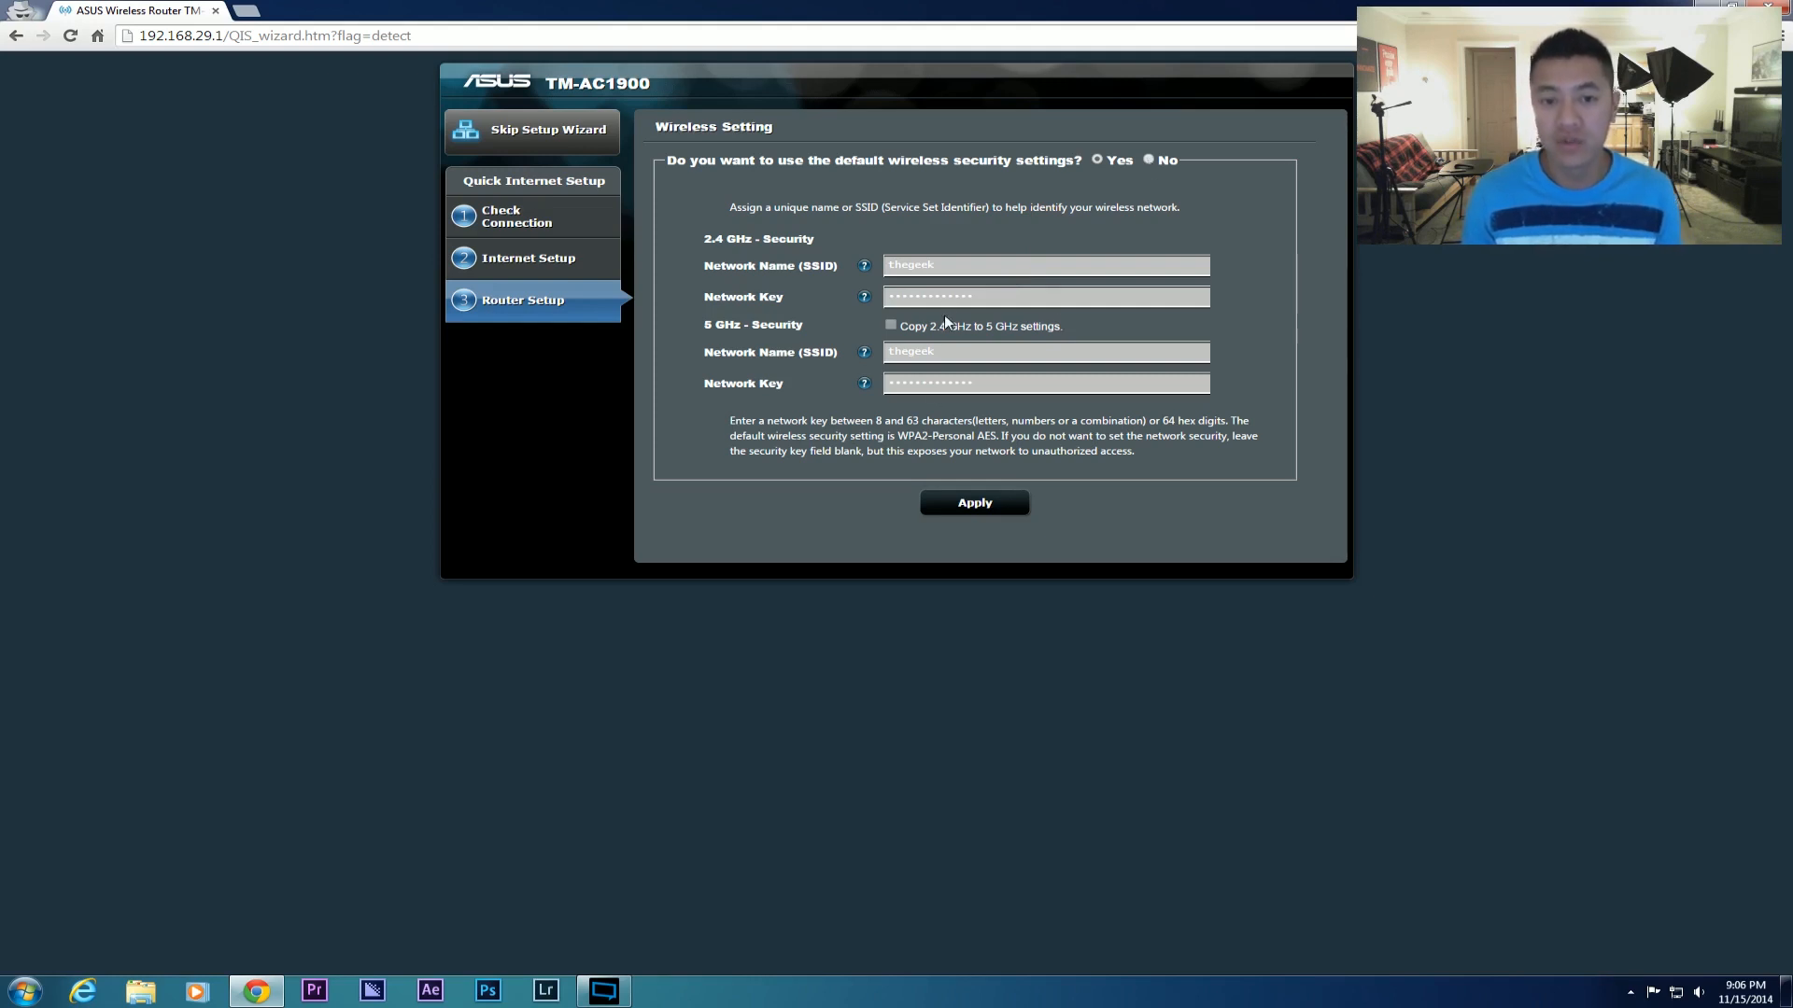
pyautogui.click(1148, 160)
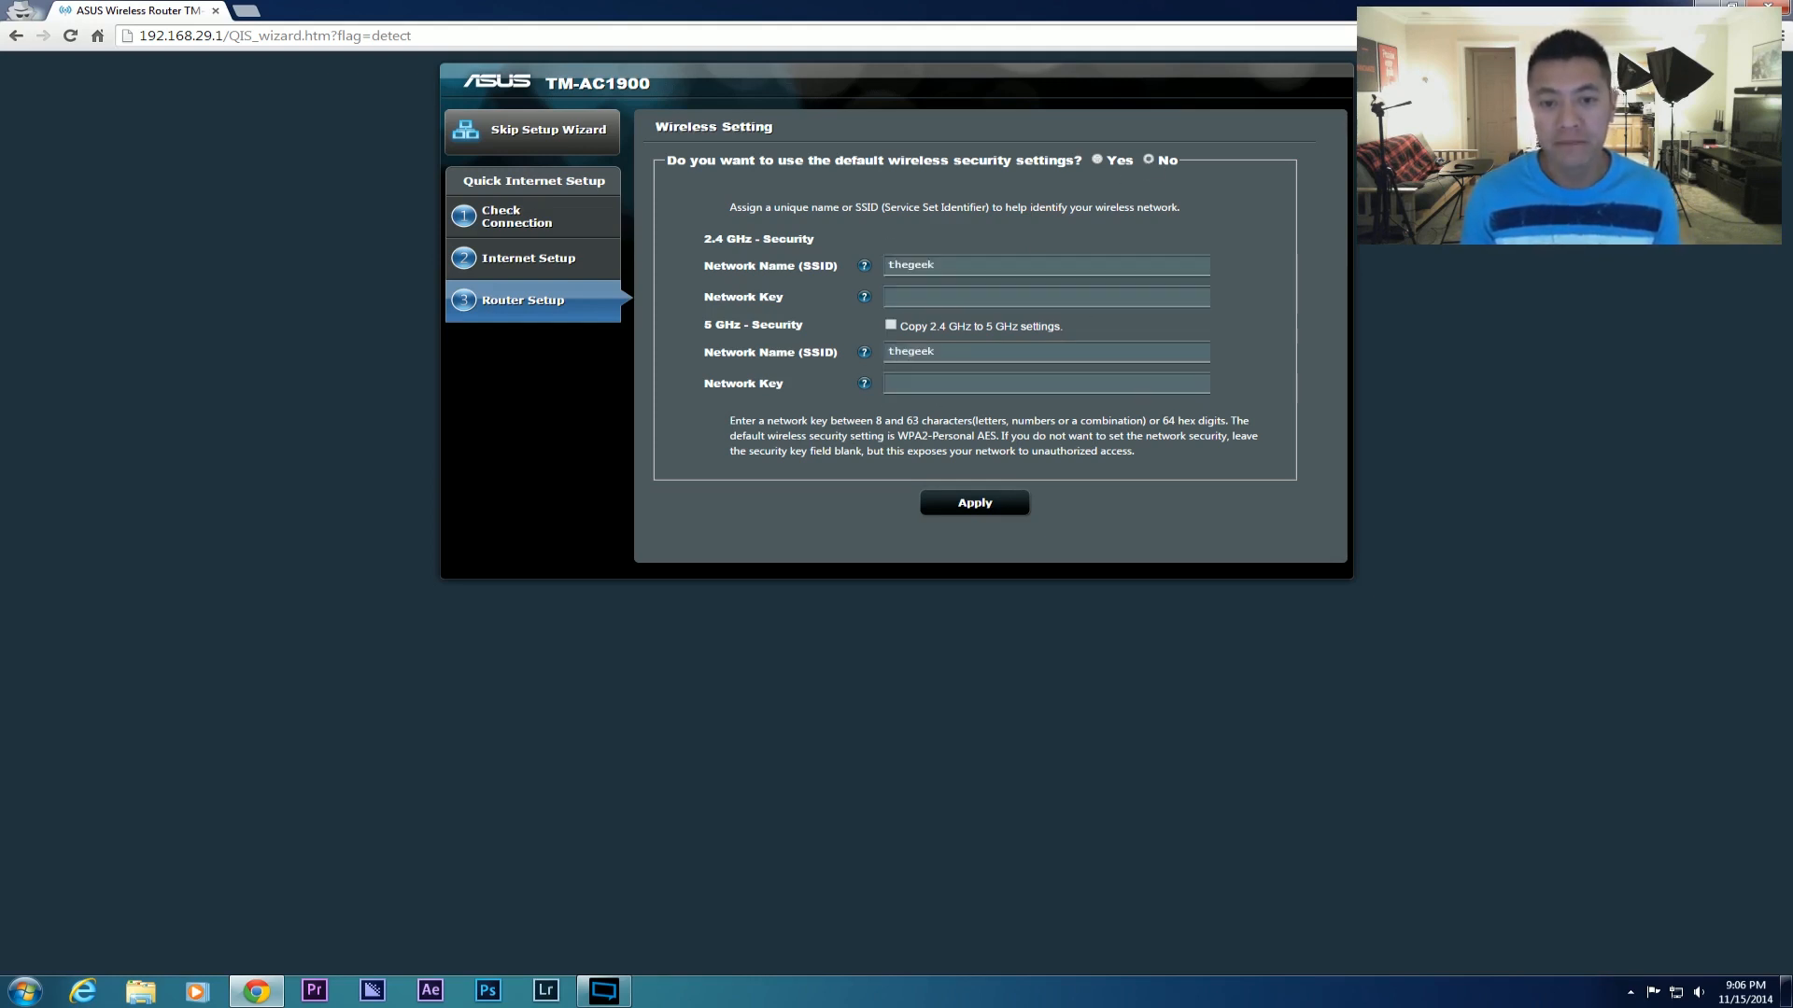